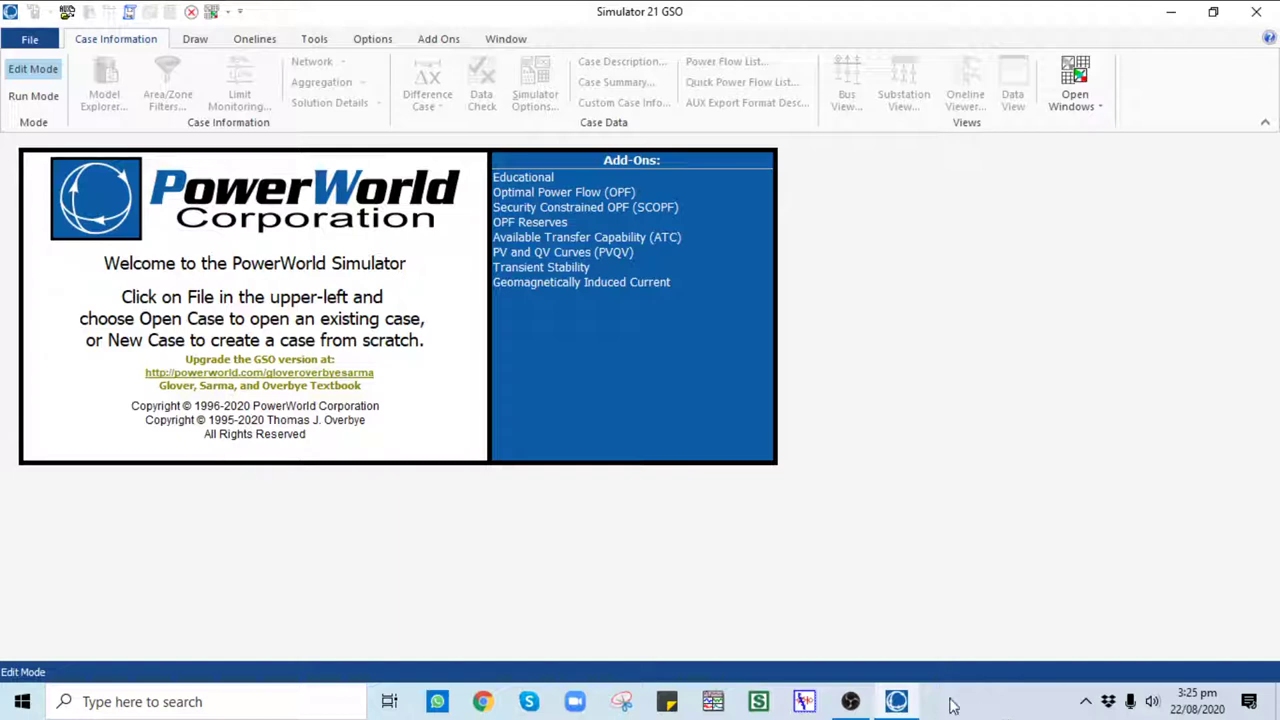
# Step: Create a new case and maximize its blank oneline diagram window
pyautogui.click(24, 40)
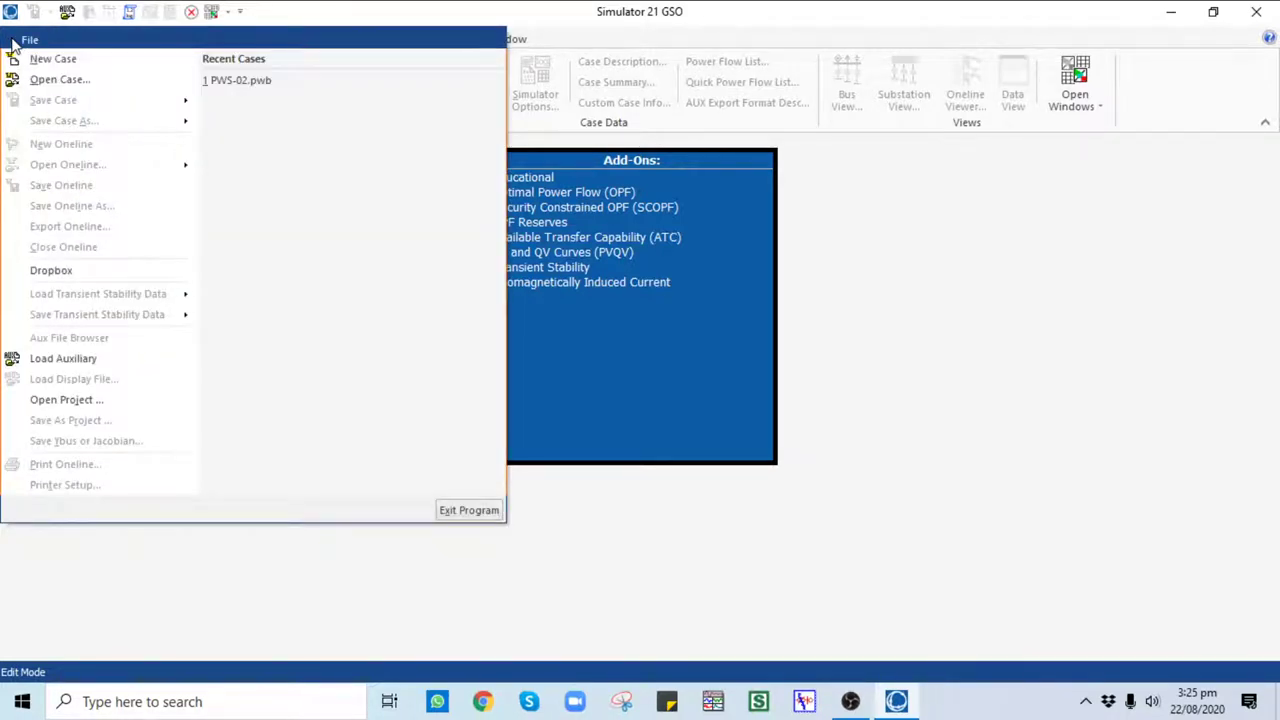
pyautogui.click(42, 60)
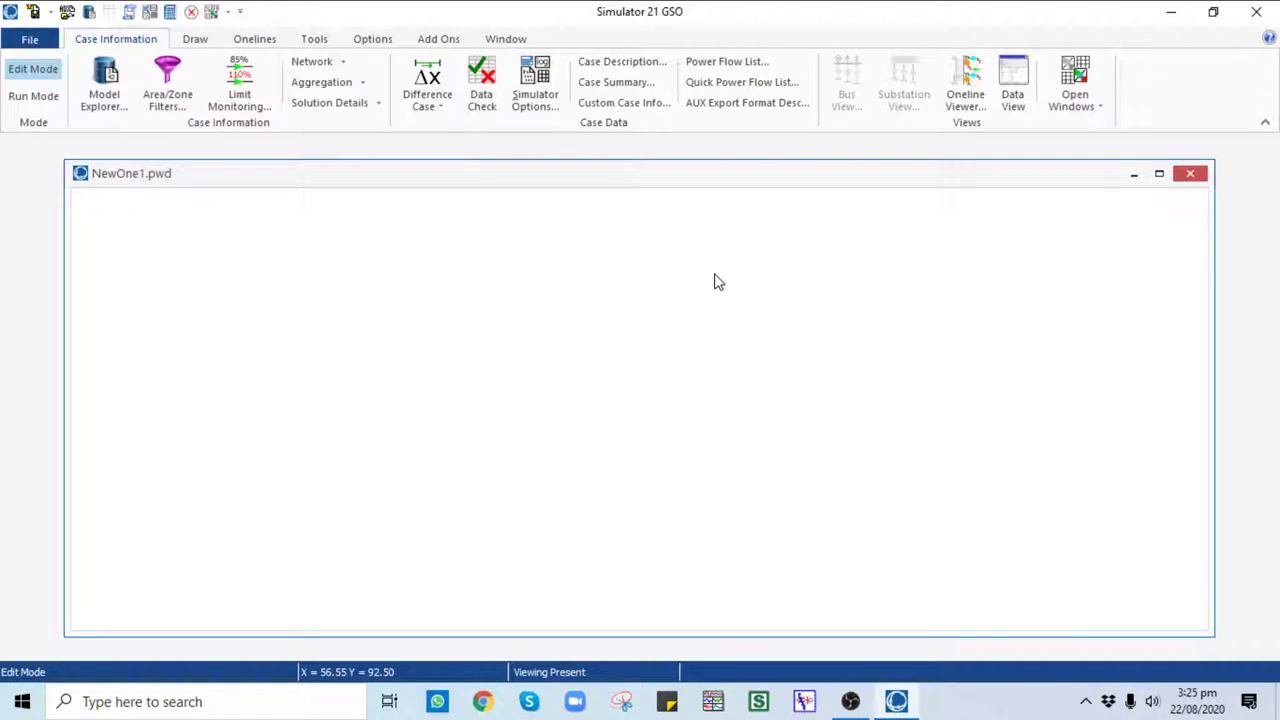
pyautogui.click(1158, 176)
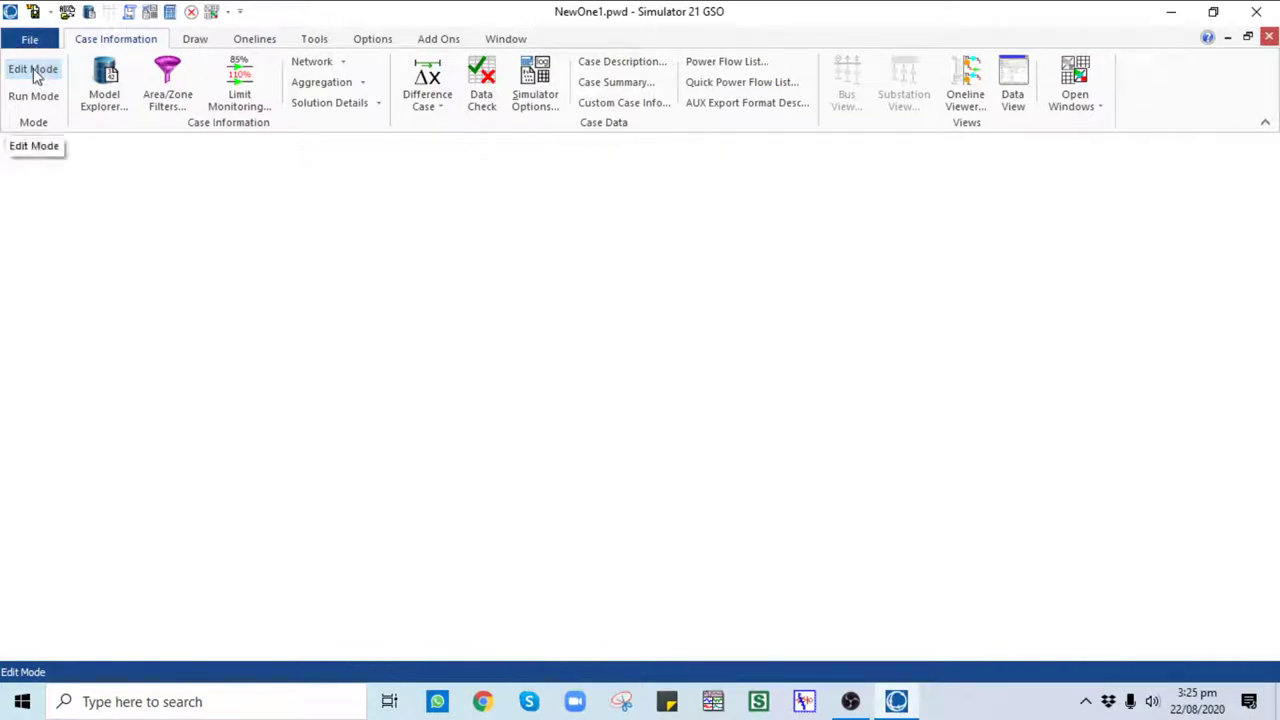
# Step: Toggle between Run Mode and Edit Mode, finishing in Edit Mode
pyautogui.click(34, 96)
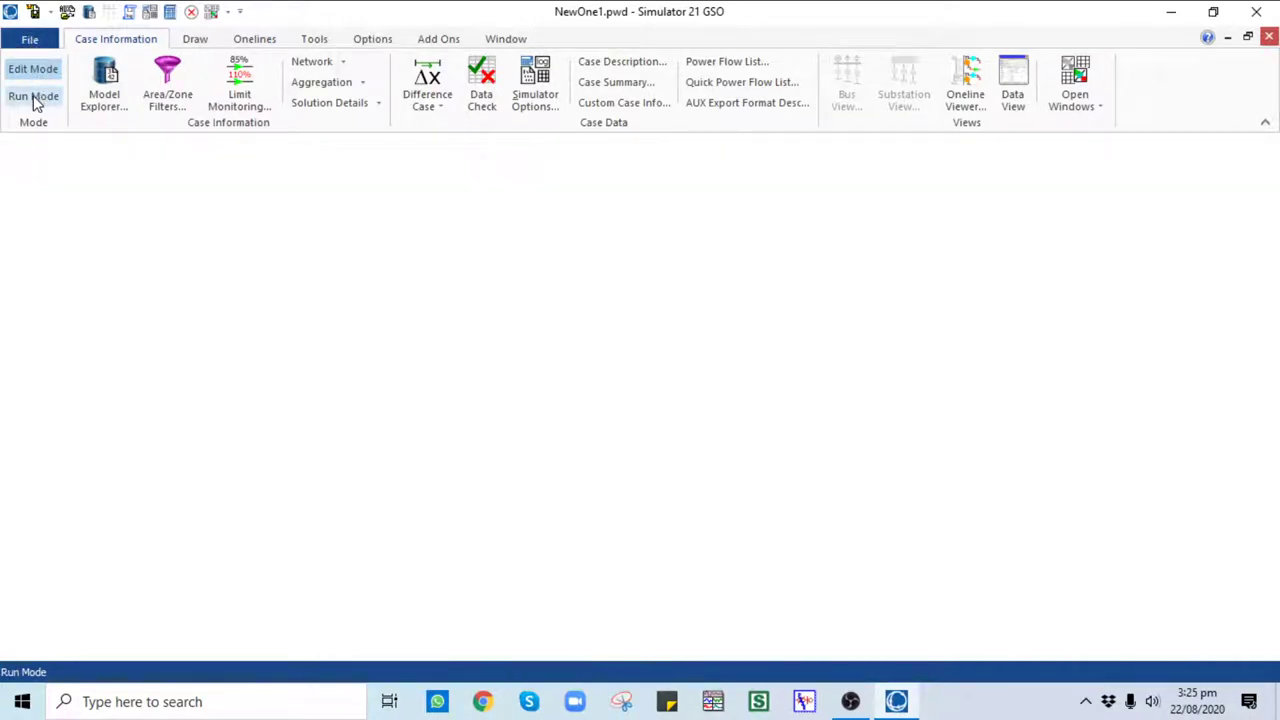
pyautogui.click(34, 72)
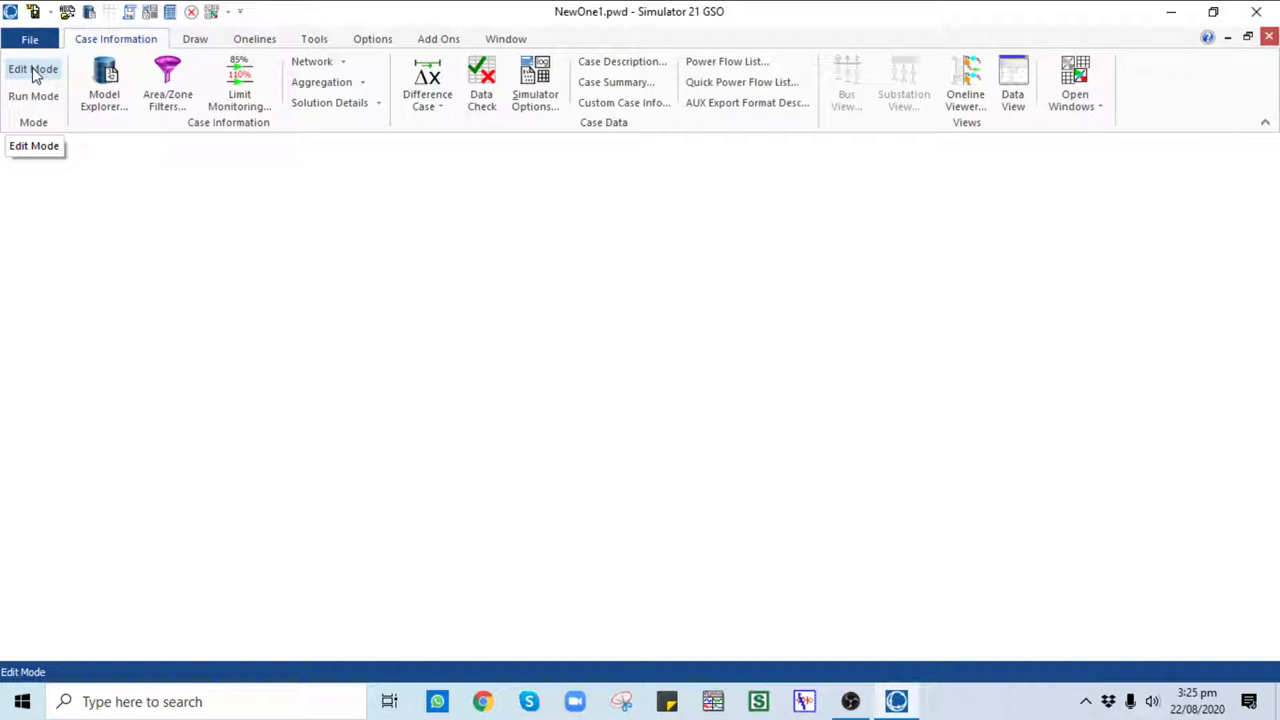
pyautogui.click(27, 95)
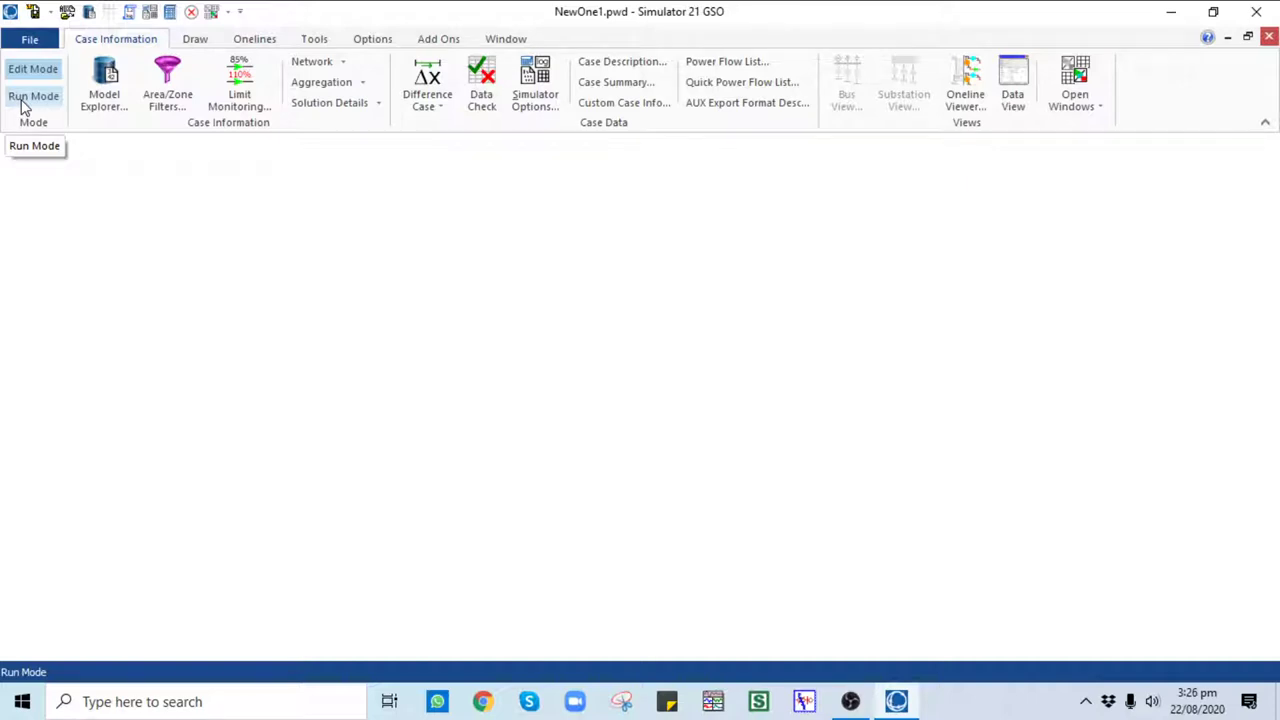
pyautogui.hotkey('ctrl', 'e')
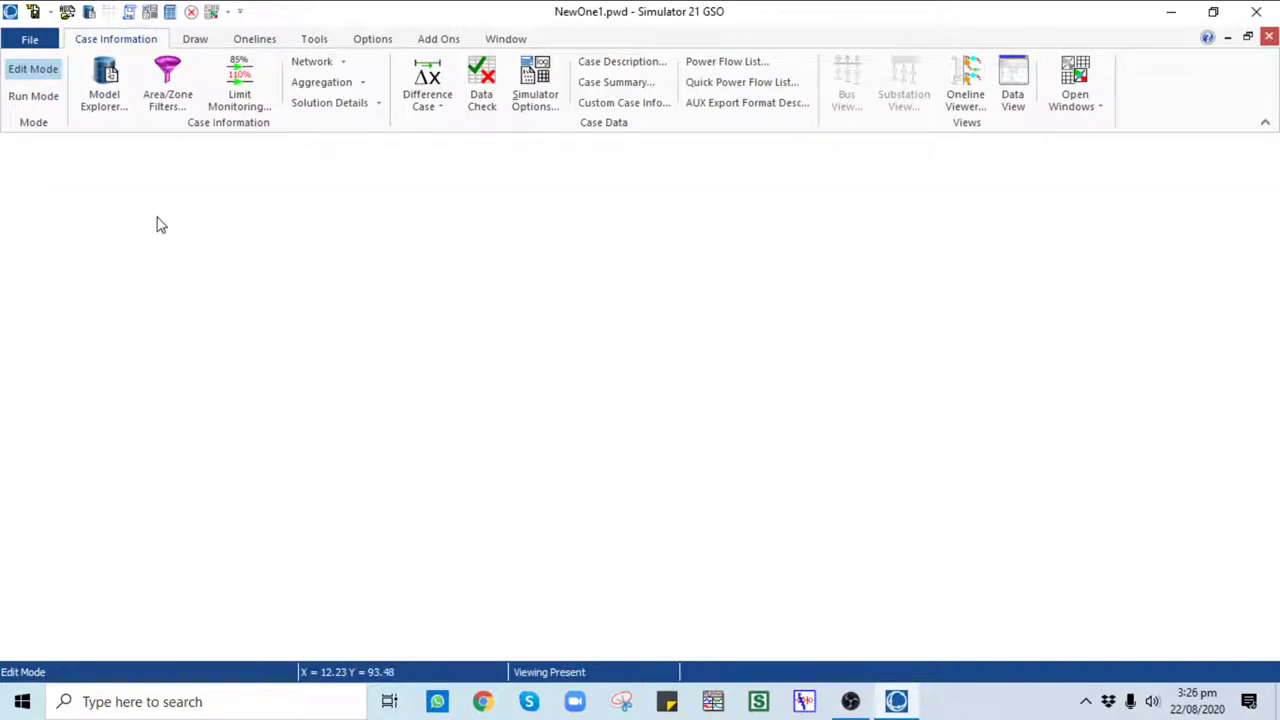
# Step: Insert a bus on the blank oneline, named BUS-A with a nominal voltage of 13.8 kV
pyautogui.click(195, 40)
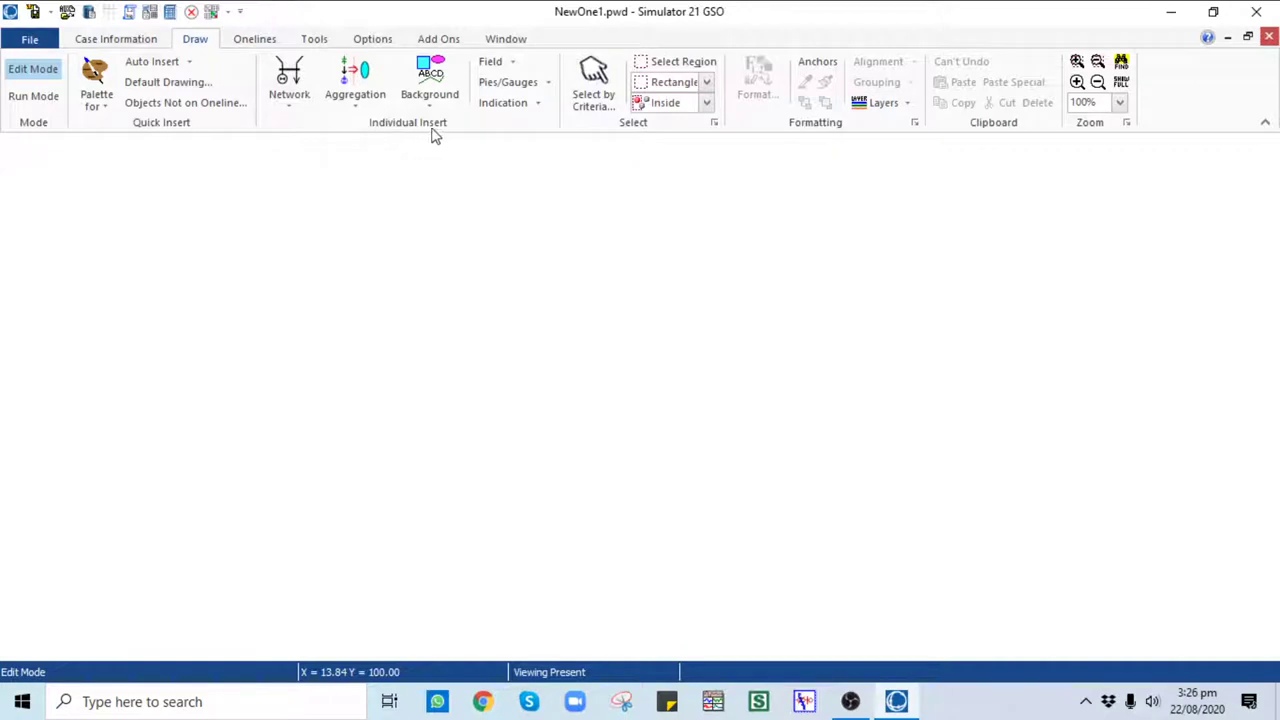
pyautogui.click(291, 111)
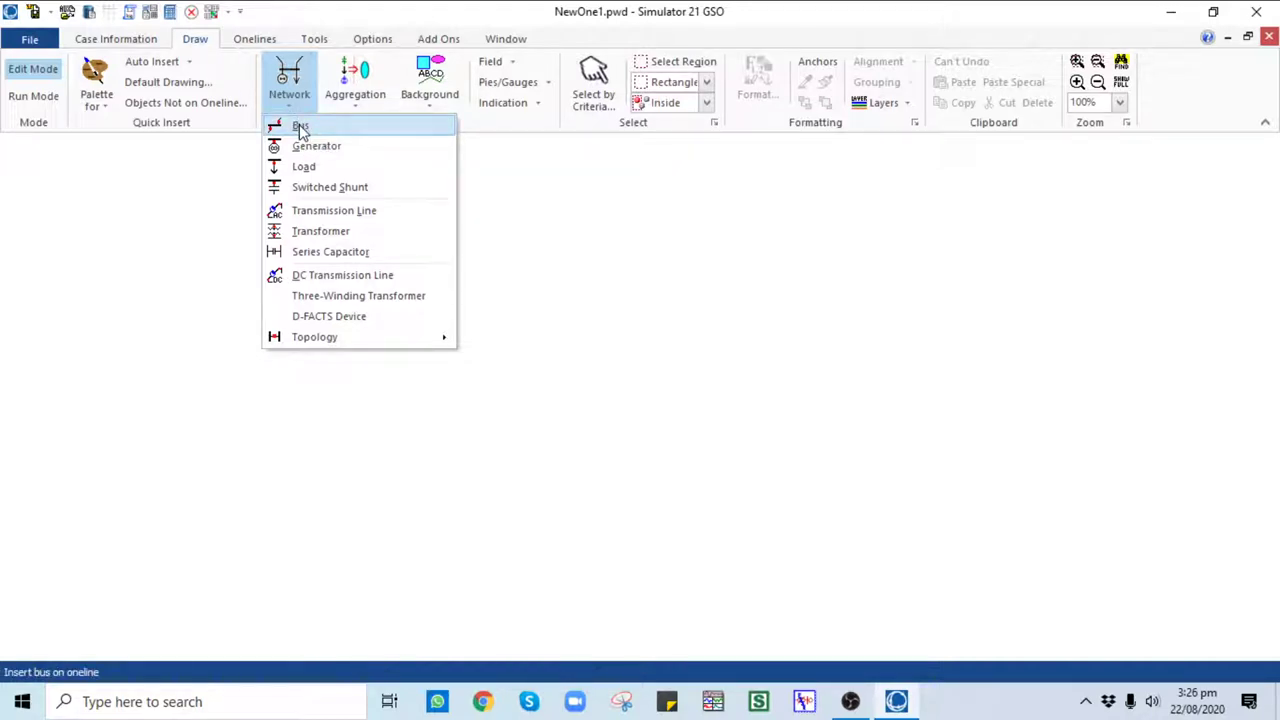
pyautogui.click(301, 131)
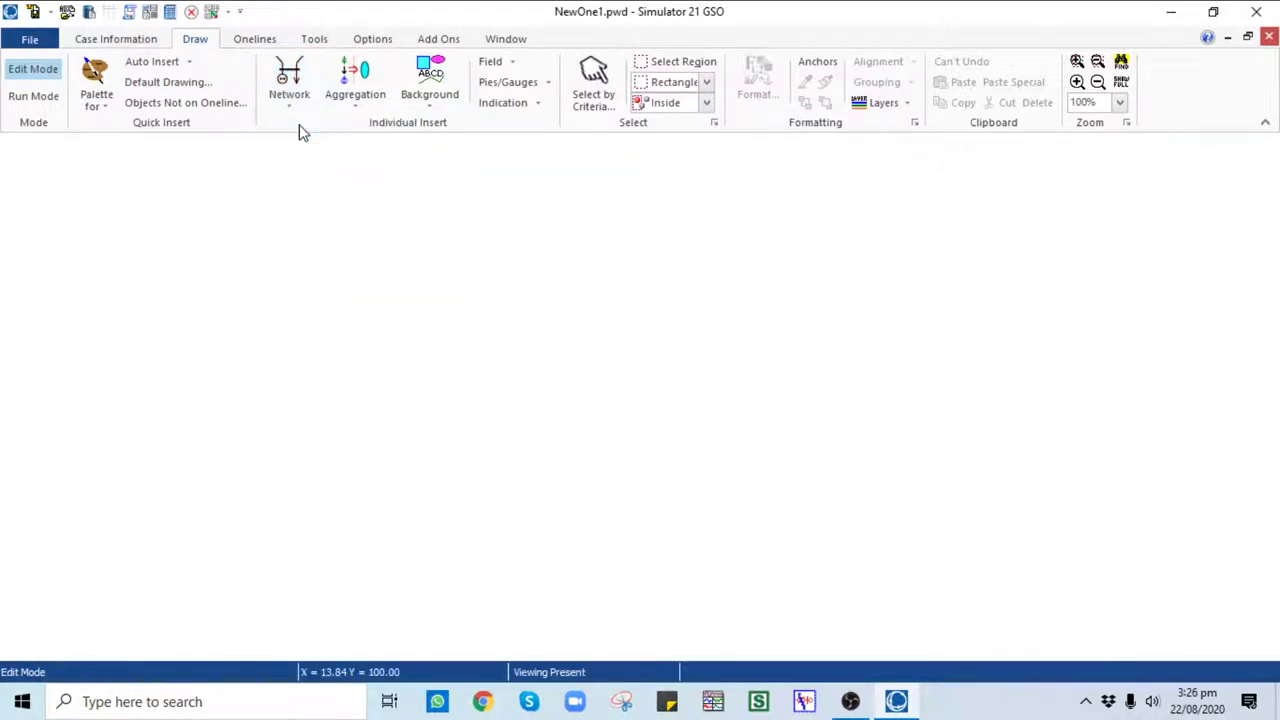
pyautogui.click(319, 353)
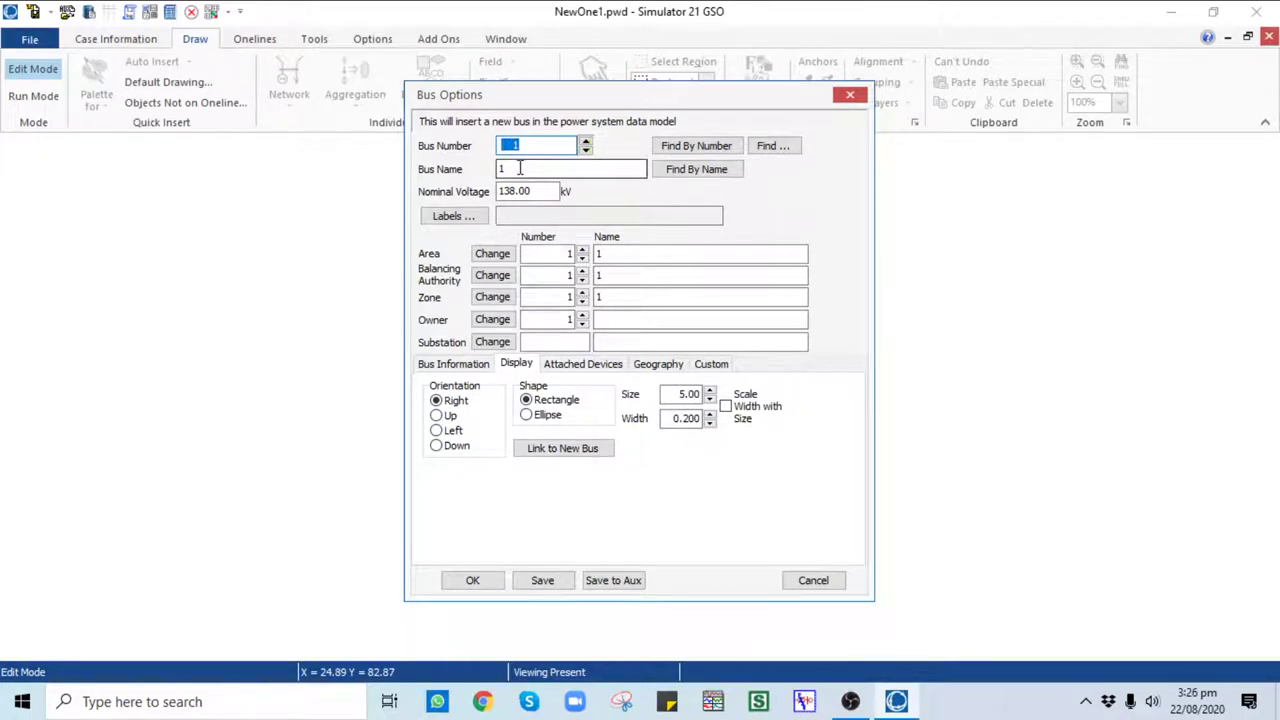
pyautogui.click(517, 167)
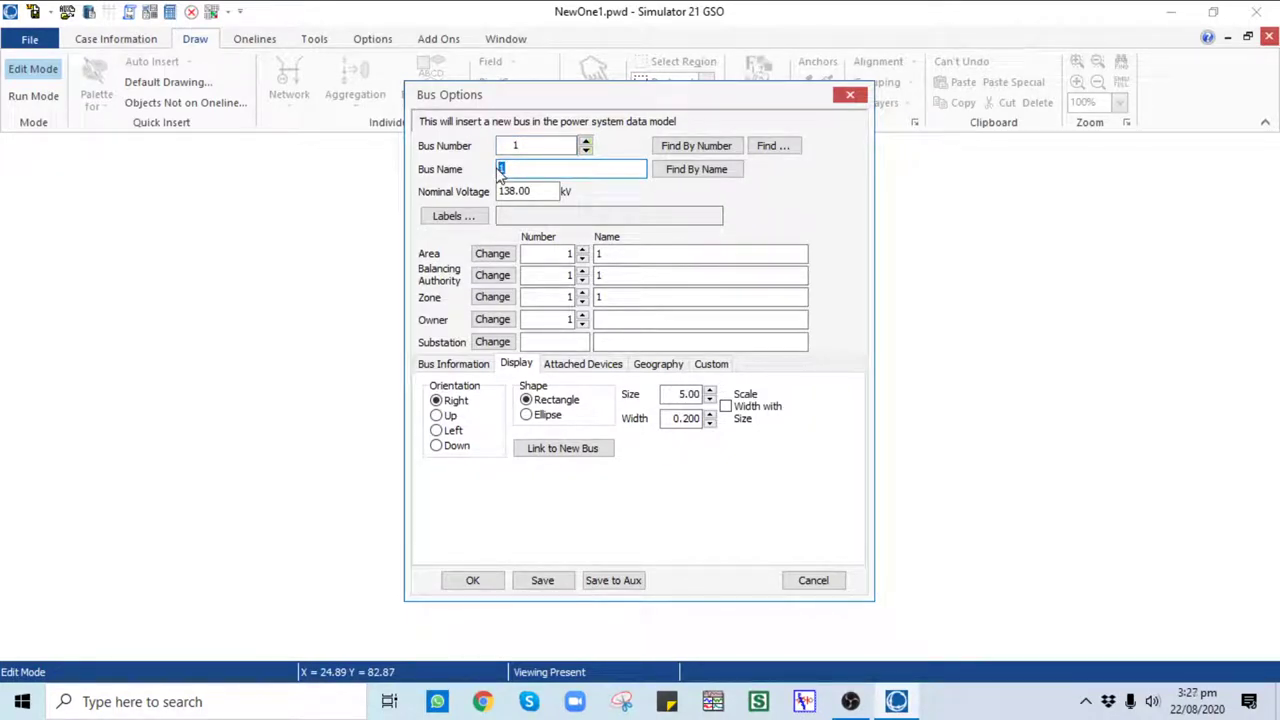
pyautogui.write('BUS-A')
pyautogui.moveTo(538, 192); pyautogui.dragTo(484, 196)
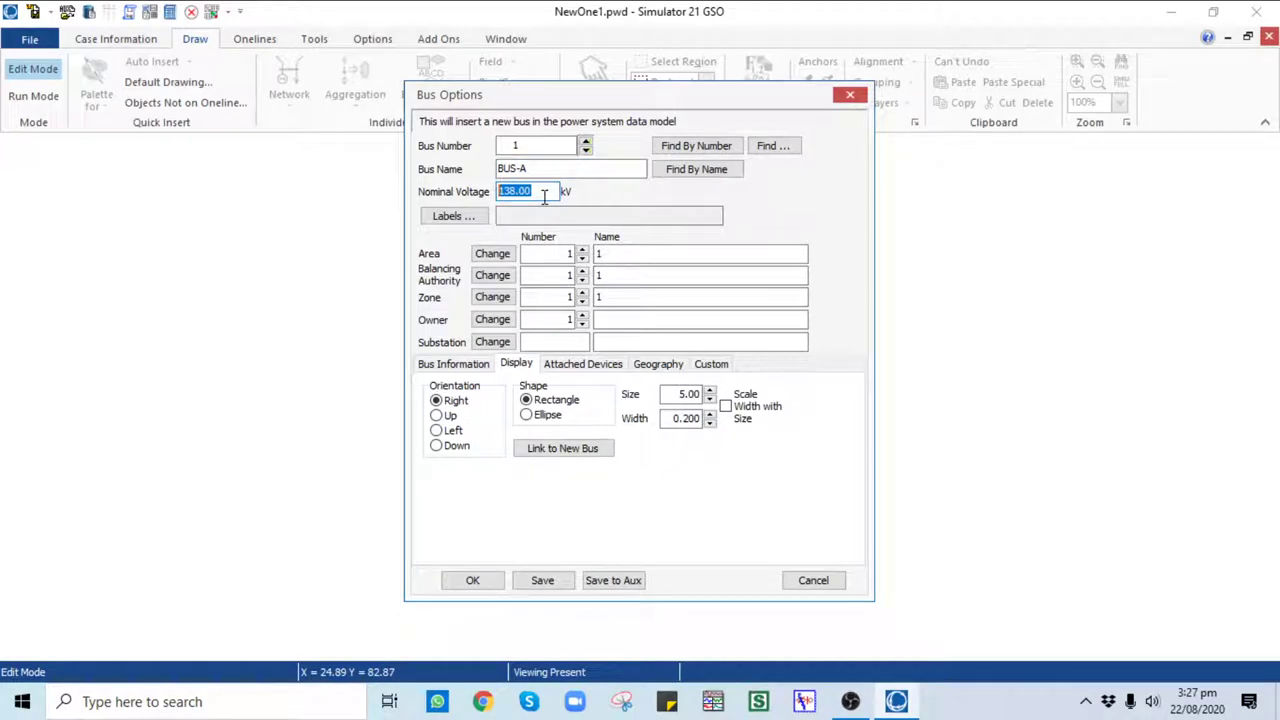
pyautogui.write('13.8')
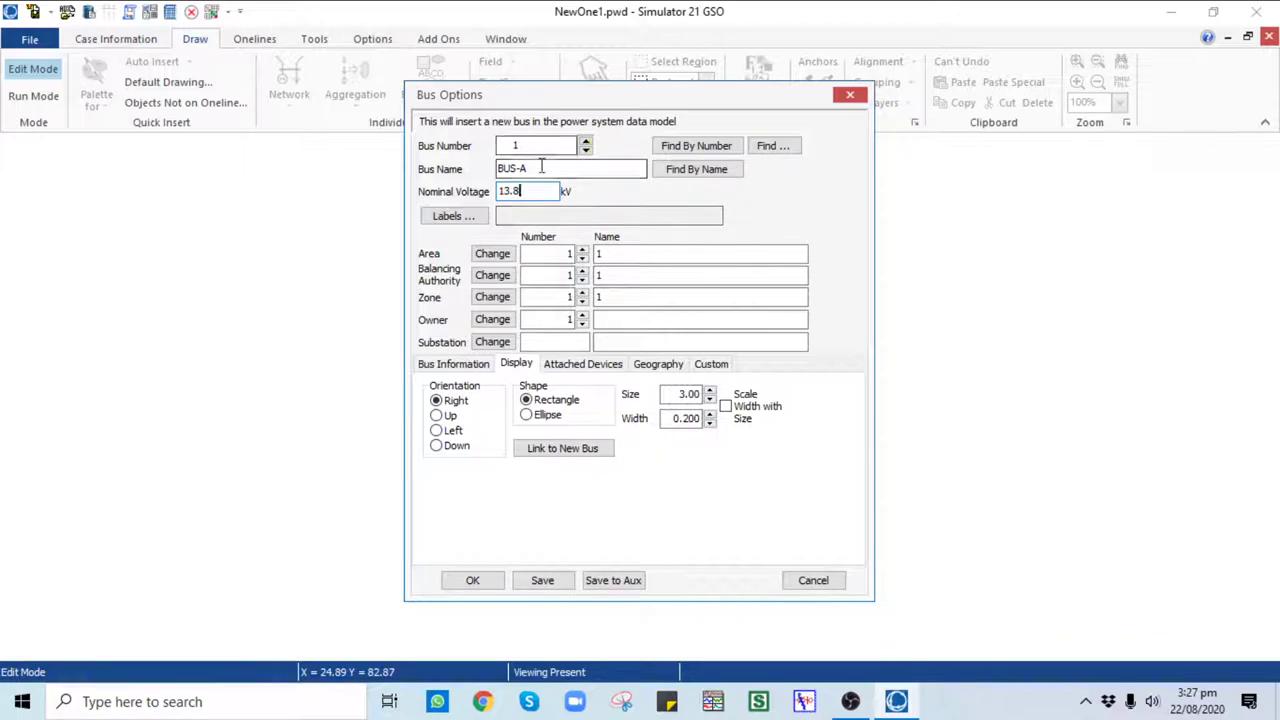
pyautogui.moveTo(545, 169); pyautogui.dragTo(497, 169)
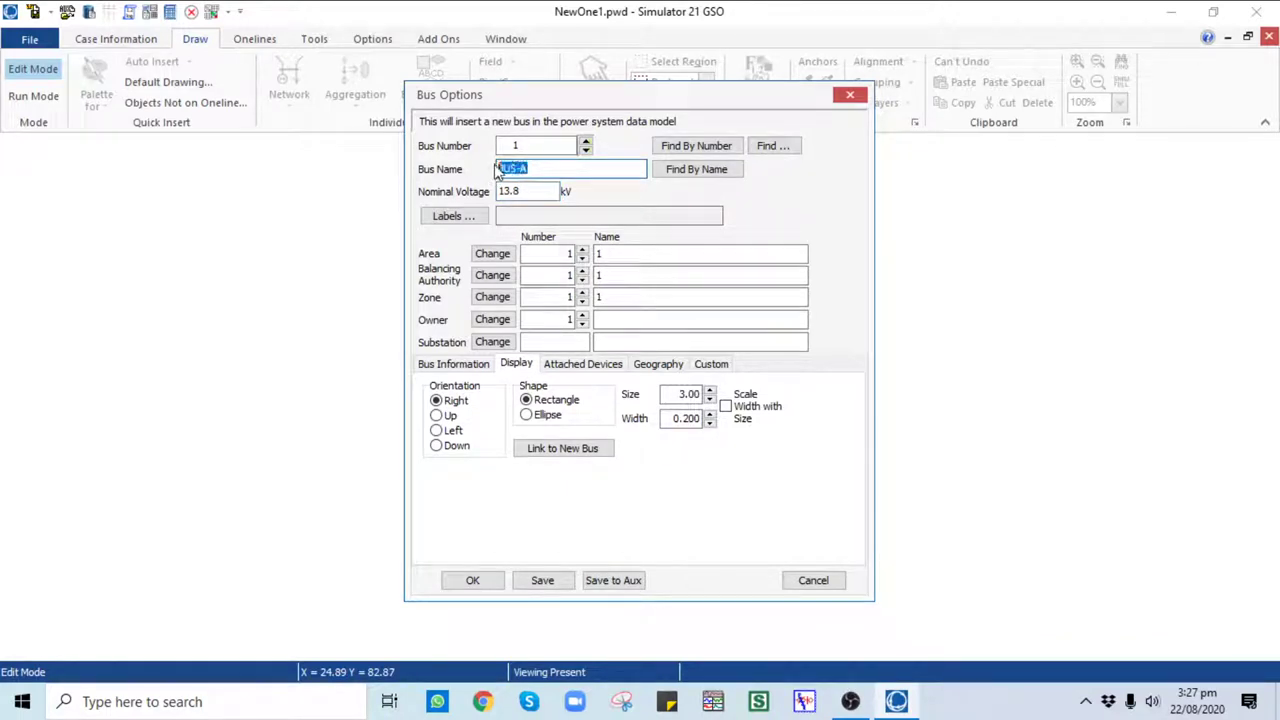
pyautogui.doubleClick(527, 146)
pyautogui.doubleClick(516, 168)
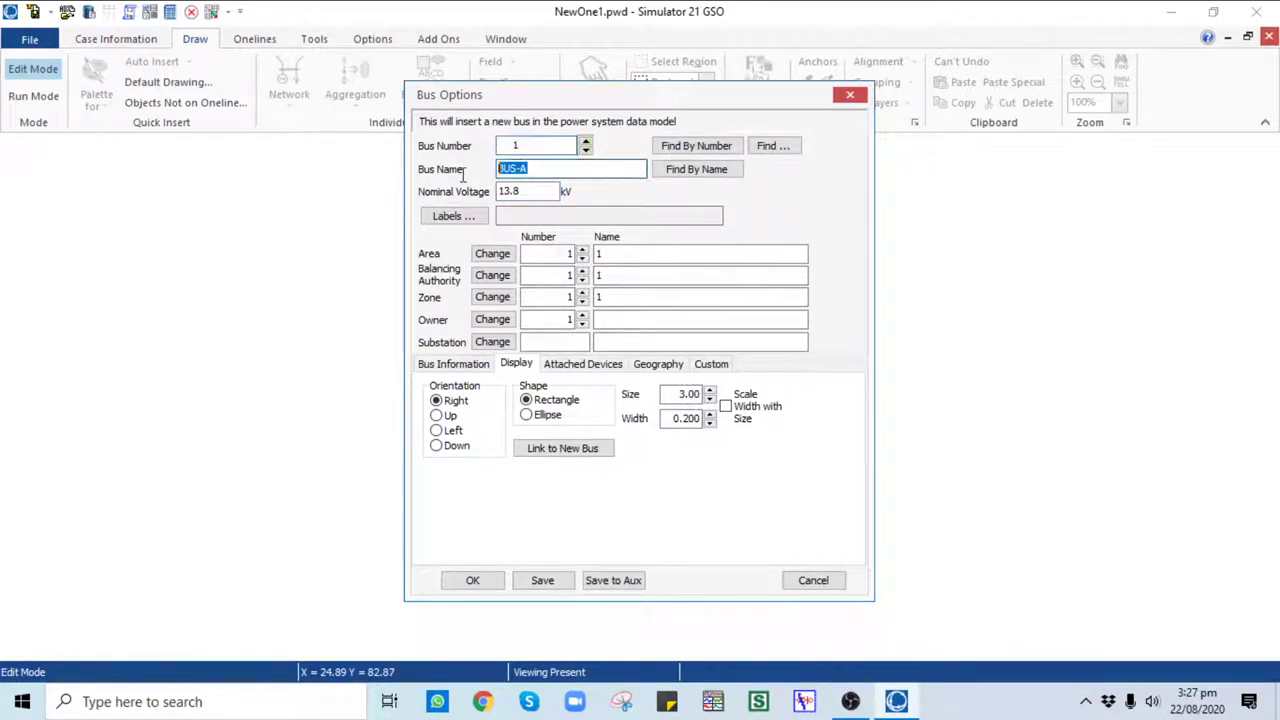
pyautogui.moveTo(521, 191); pyautogui.dragTo(500, 194)
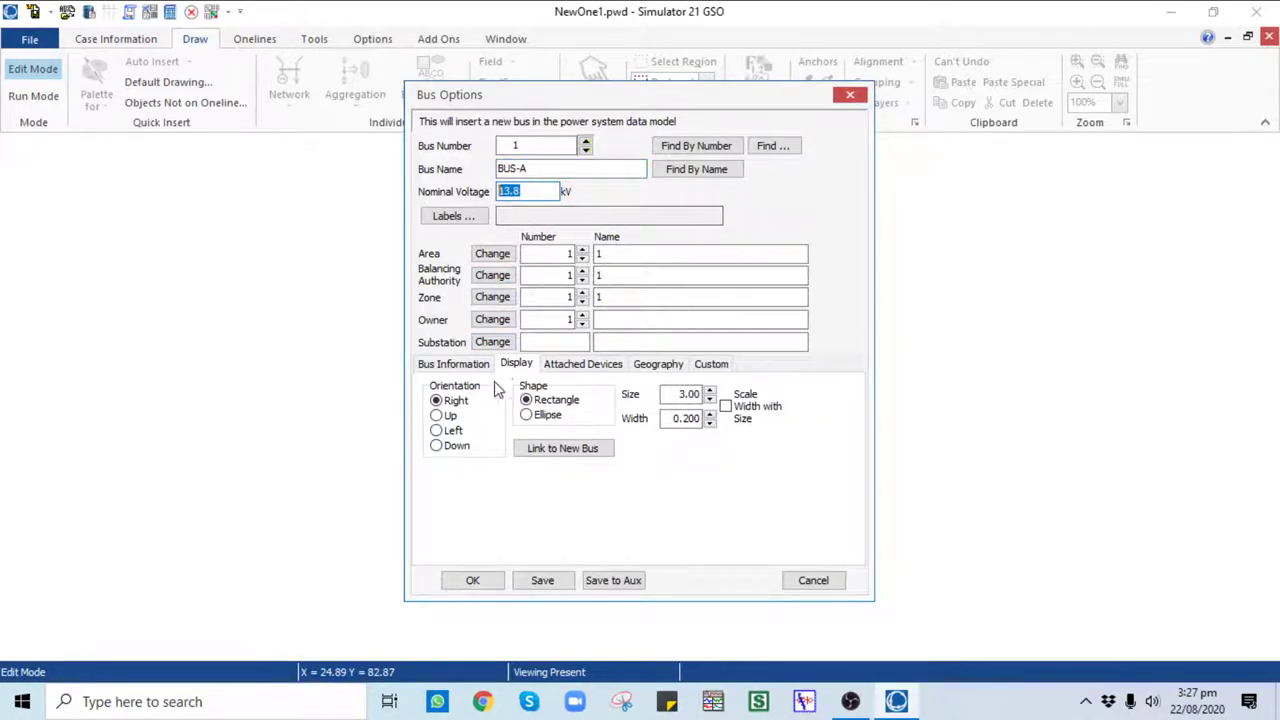
# Step: Set BUS-A's orientation to Up, make it the system slack bus, and accept the bus options
pyautogui.click(439, 420)
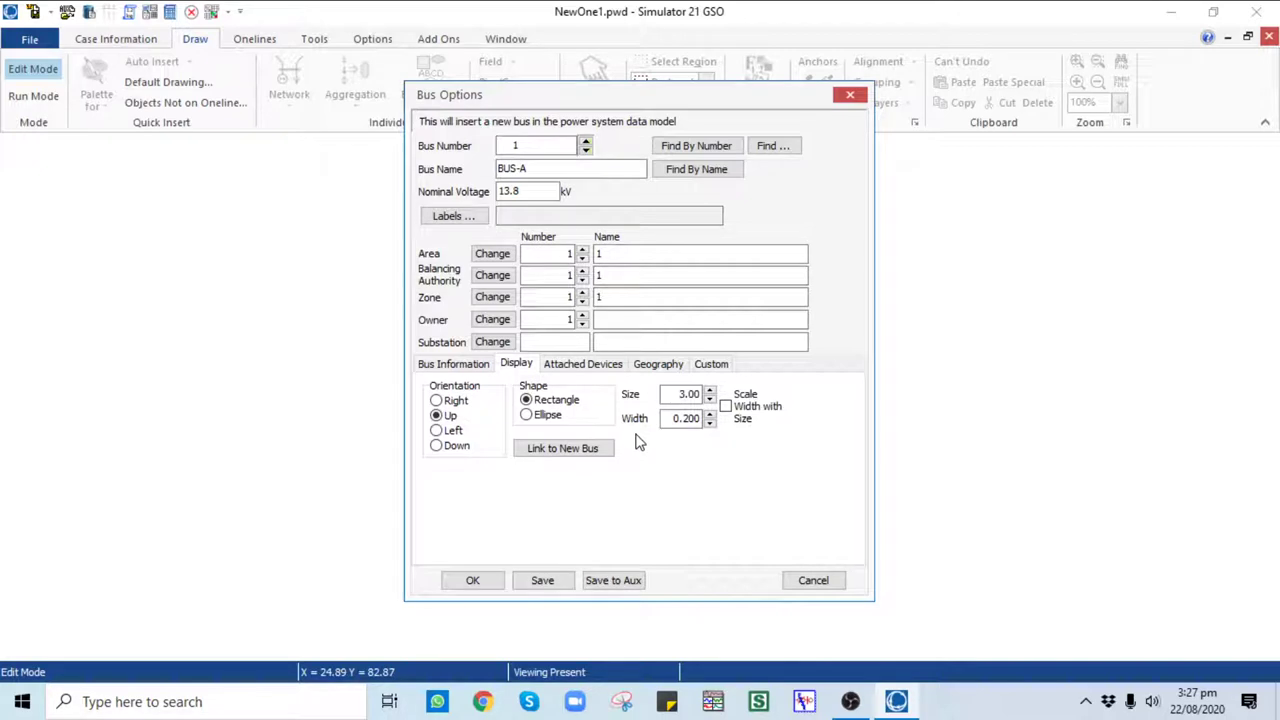
pyautogui.click(455, 368)
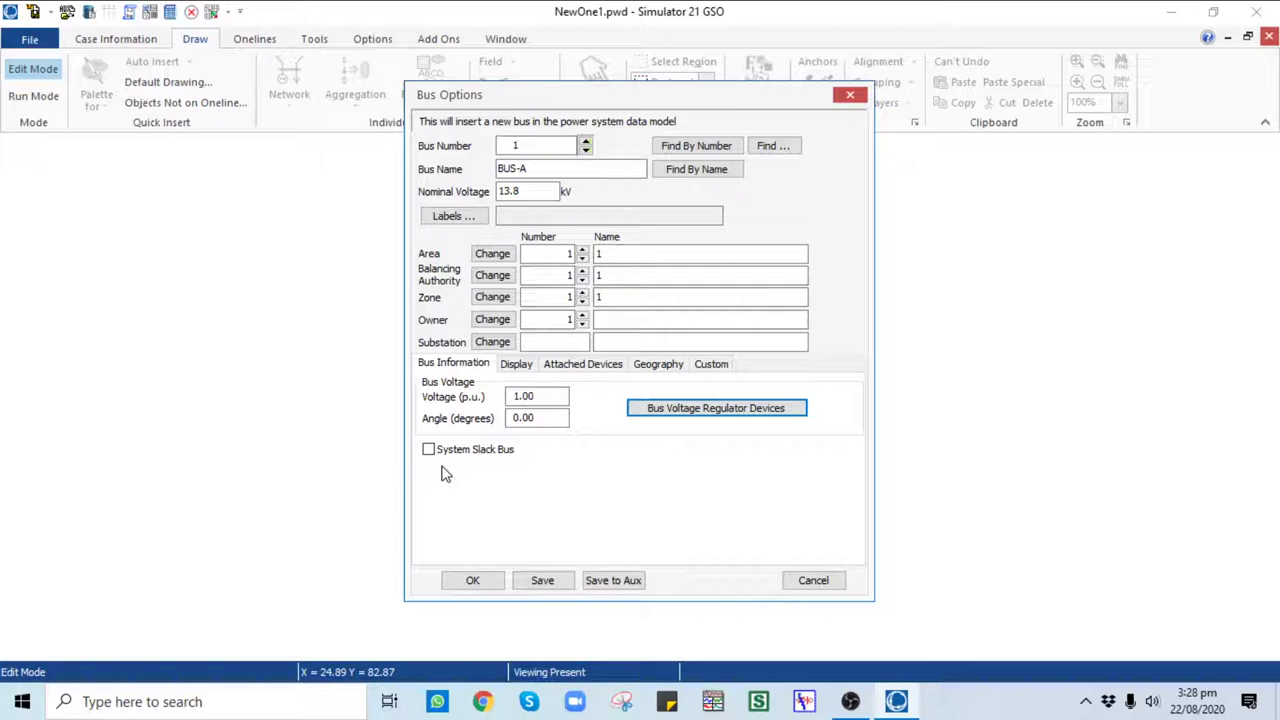
pyautogui.moveTo(553, 96)
pyautogui.mouseDown()
pyautogui.moveTo(551, 122)
pyautogui.moveTo(550, 79)
pyautogui.mouseUp()
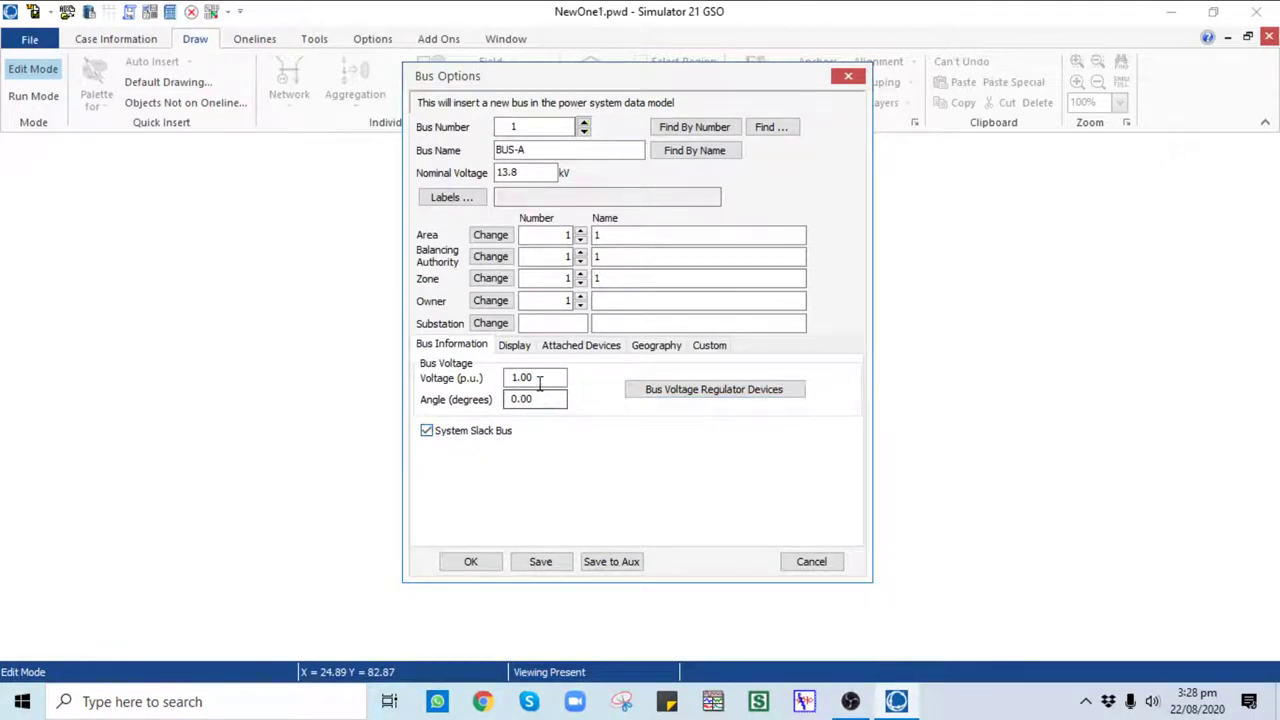
pyautogui.moveTo(555, 378); pyautogui.dragTo(506, 400)
pyautogui.click(472, 562)
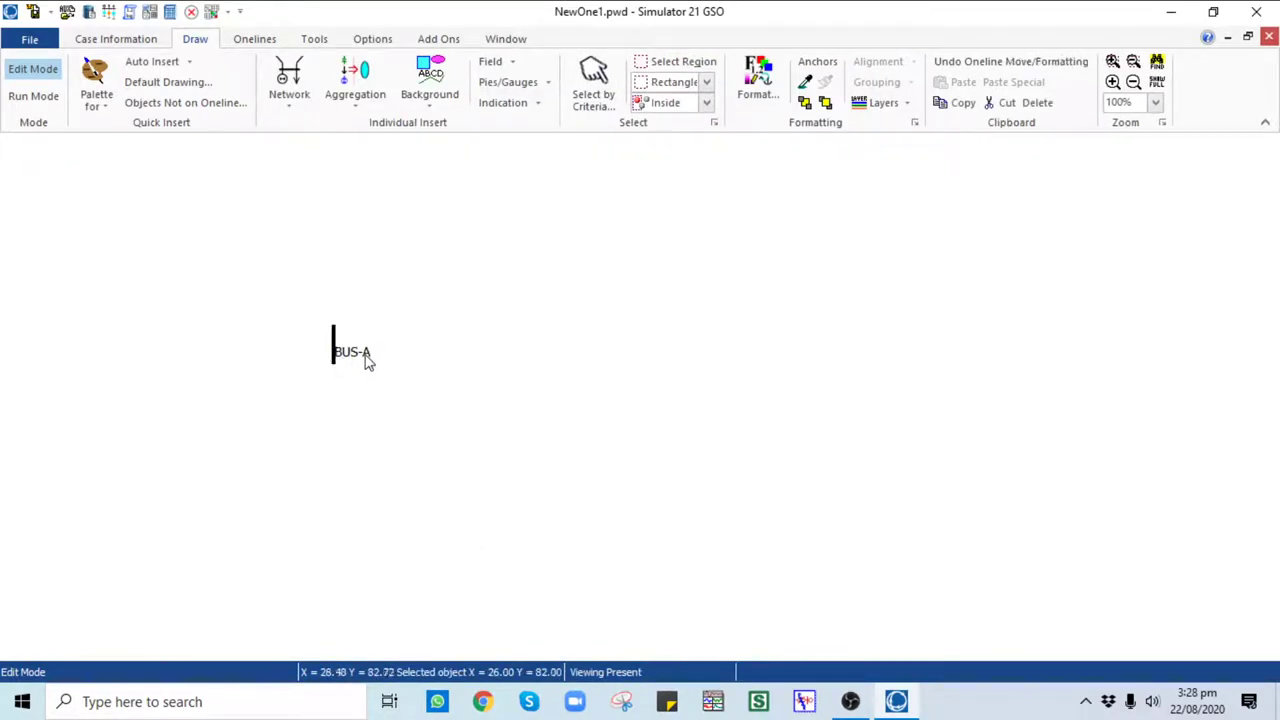
# Step: Move the BUS-A label above its bus bar and lengthen the bar slightly downward
pyautogui.moveTo(366, 358); pyautogui.dragTo(348, 317)
pyautogui.click(334, 350)
pyautogui.moveTo(334, 364); pyautogui.dragTo(335, 378)
pyautogui.click(377, 380)
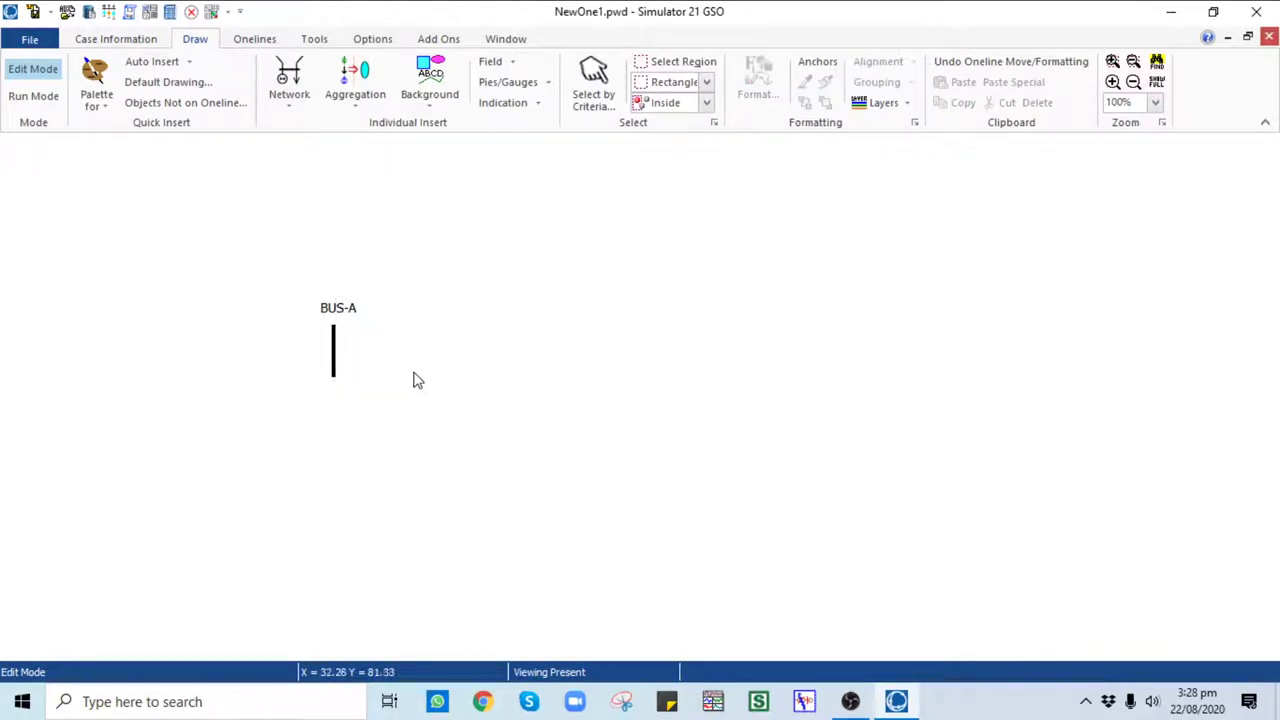
# Step: Insert a second bus to the right of BUS-A, named BUS-B, with a nominal voltage of 138 kV and orientation Up
pyautogui.click(288, 88)
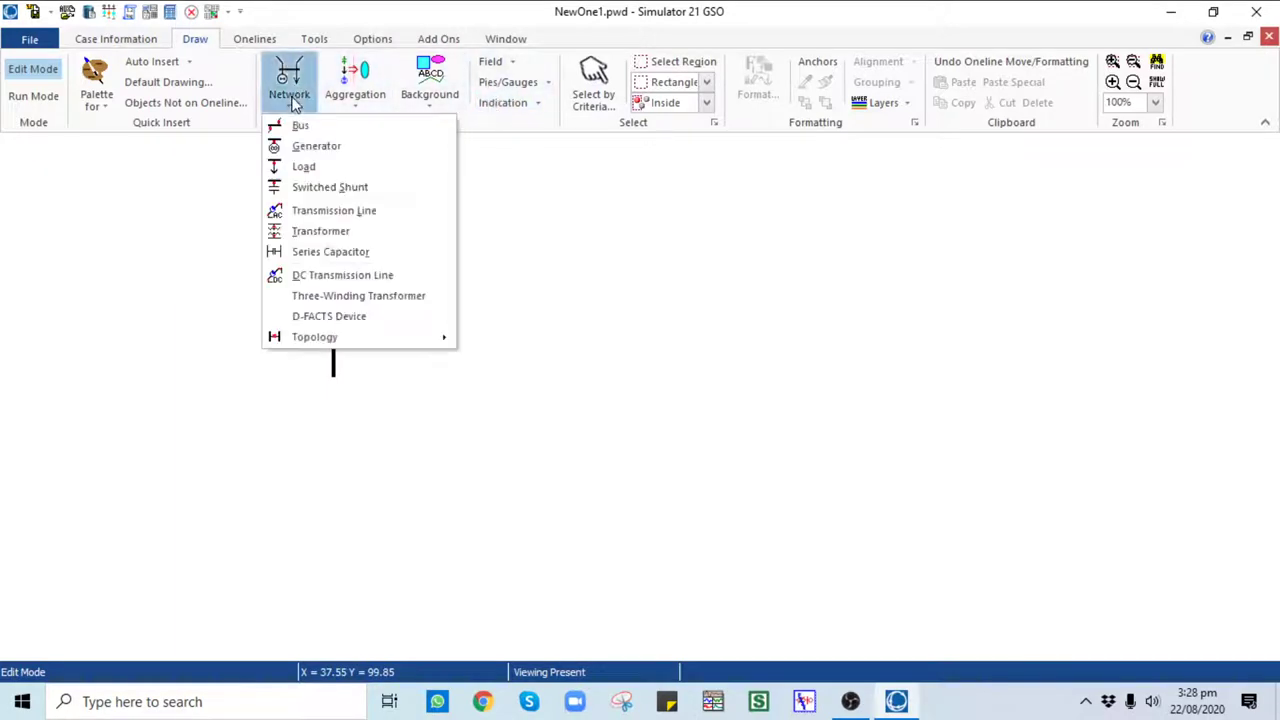
pyautogui.click(300, 128)
pyautogui.click(512, 344)
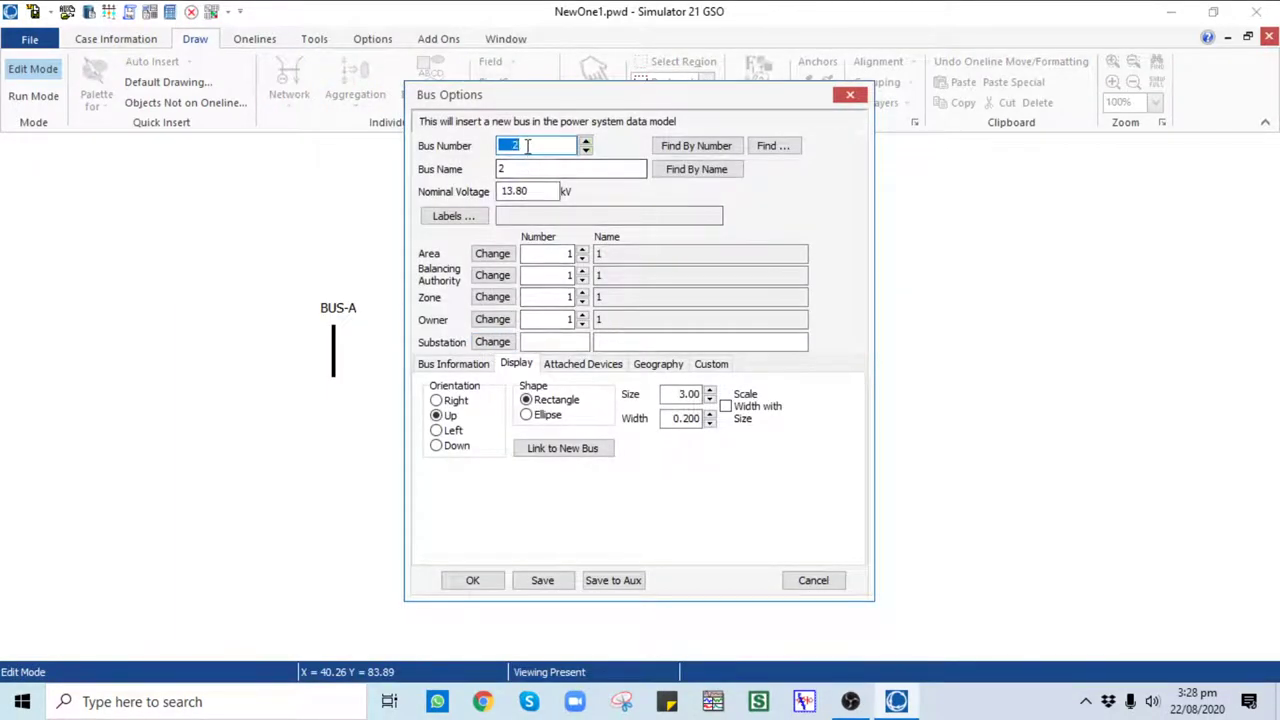
pyautogui.click(523, 170)
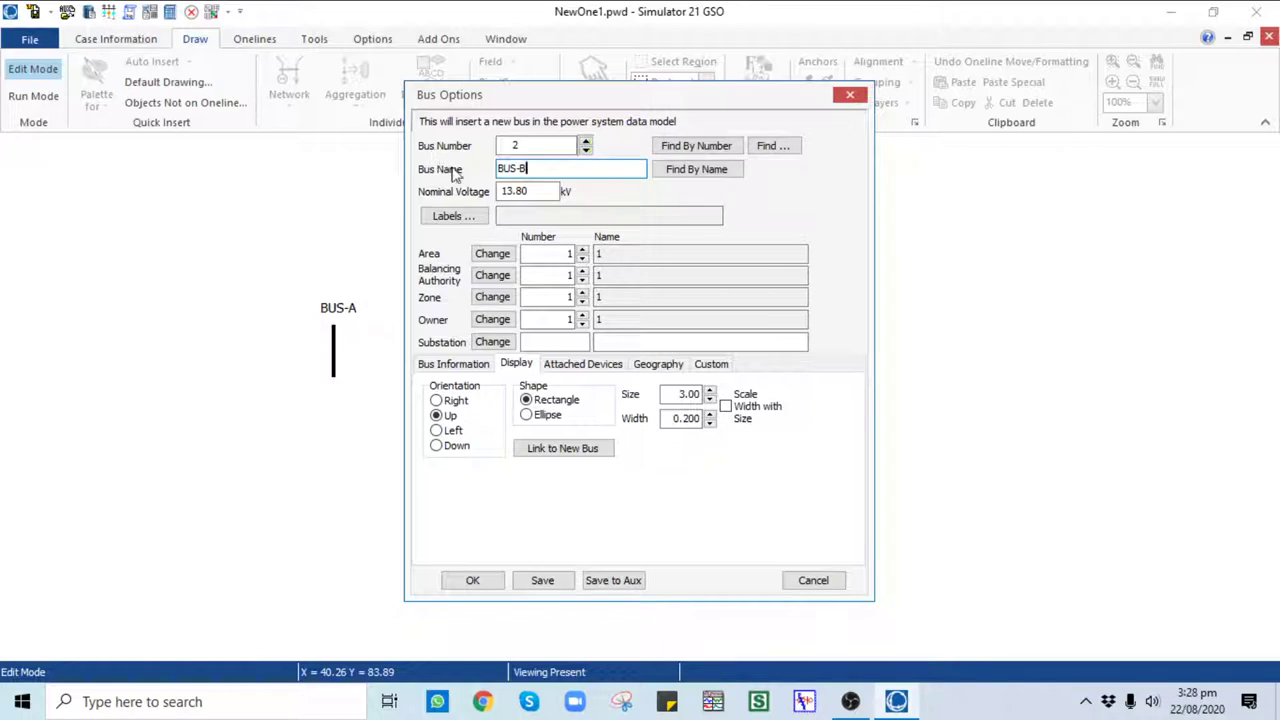
pyautogui.moveTo(545, 191); pyautogui.dragTo(494, 190)
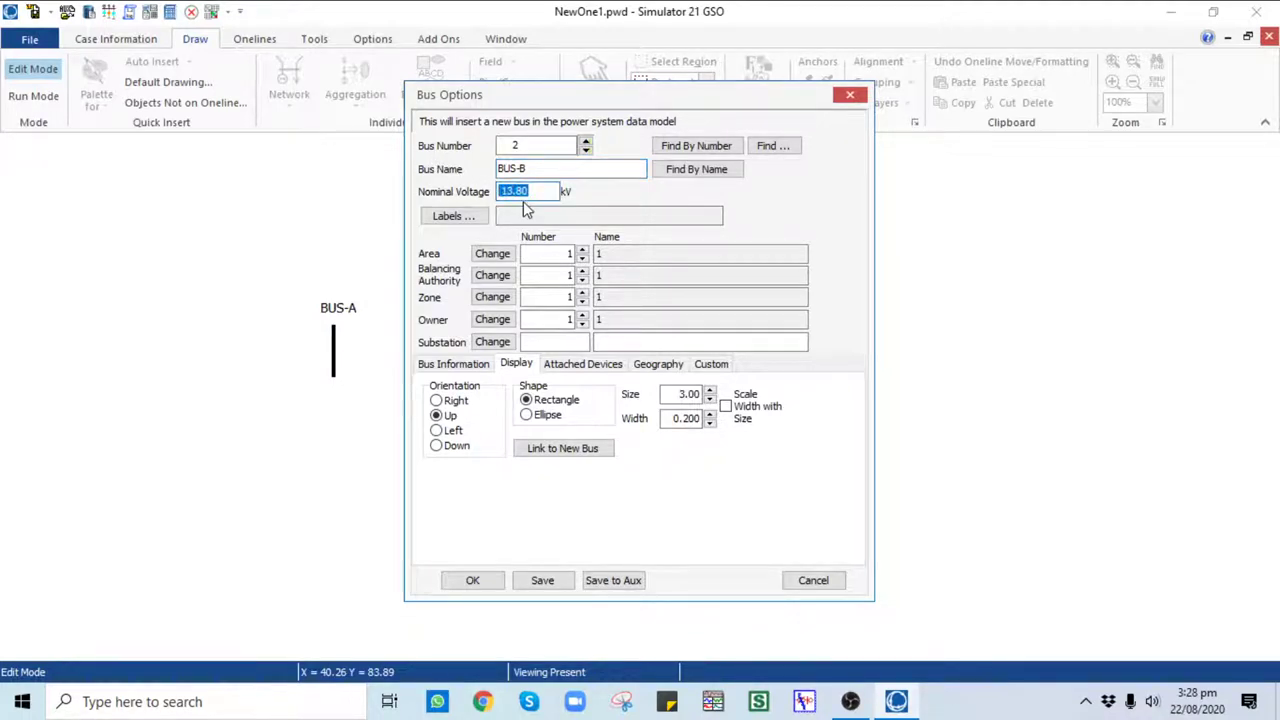
pyautogui.write('132')
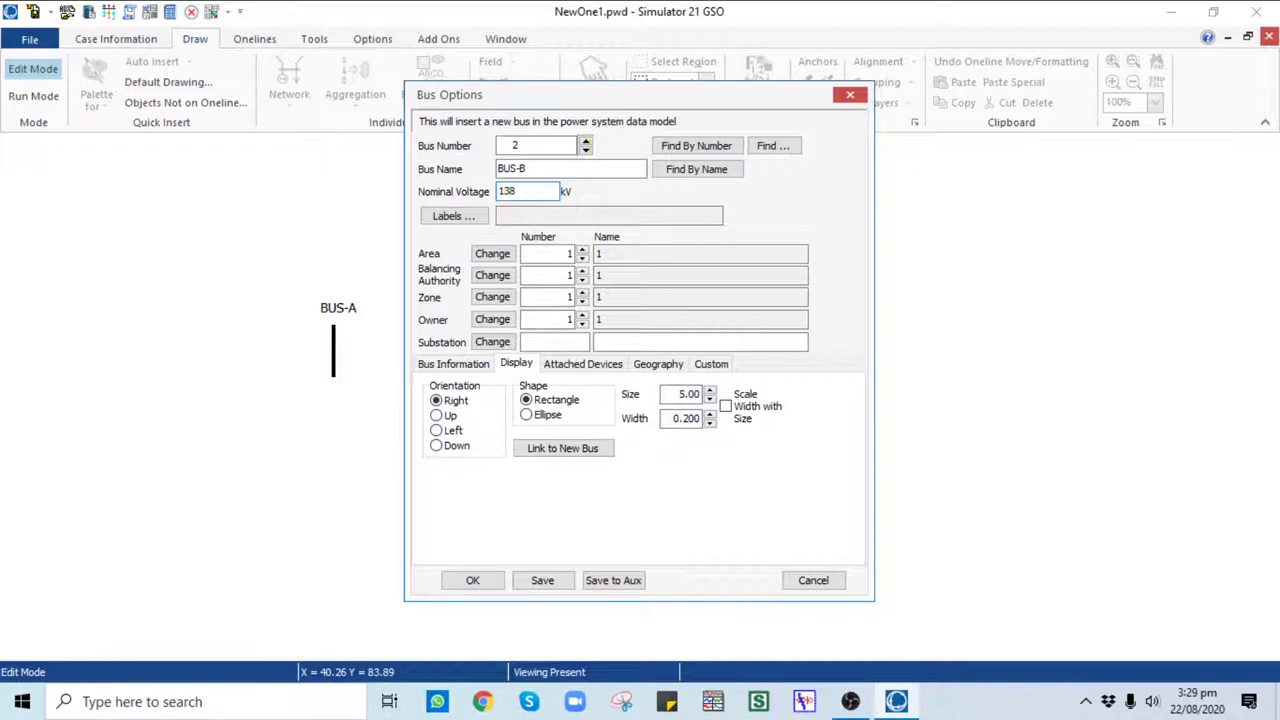
pyautogui.click(440, 416)
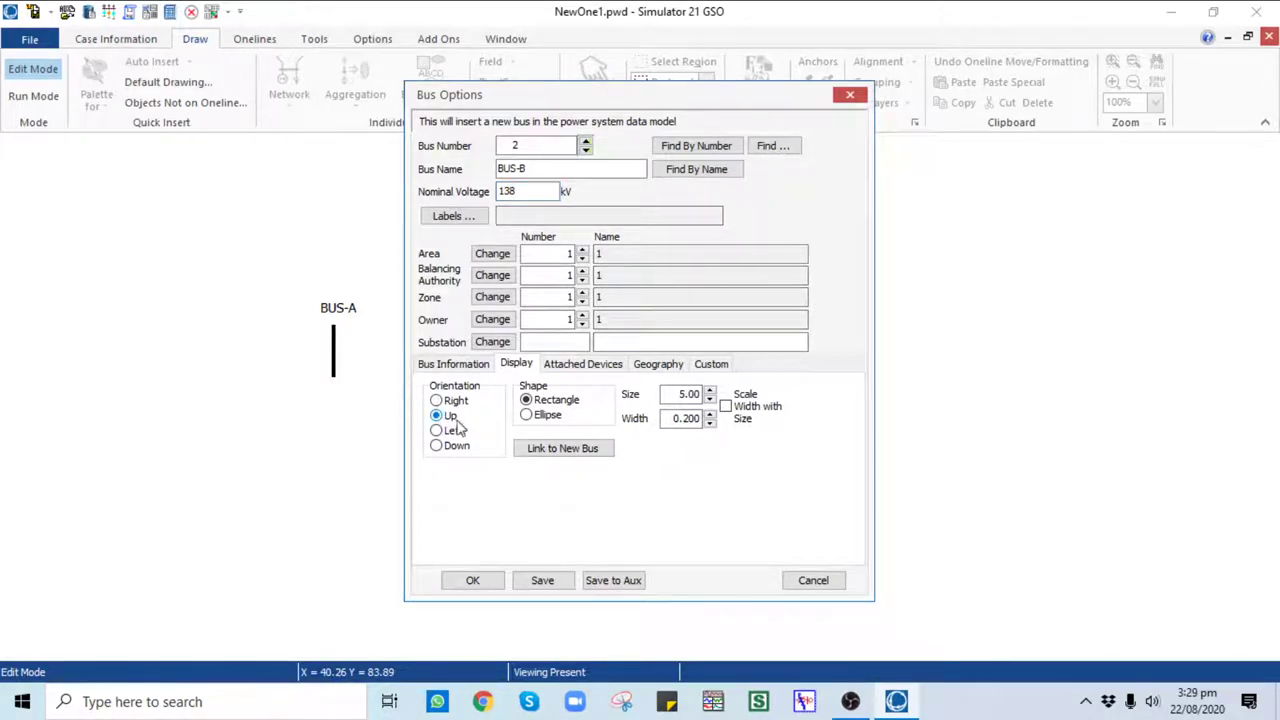
pyautogui.click(474, 368)
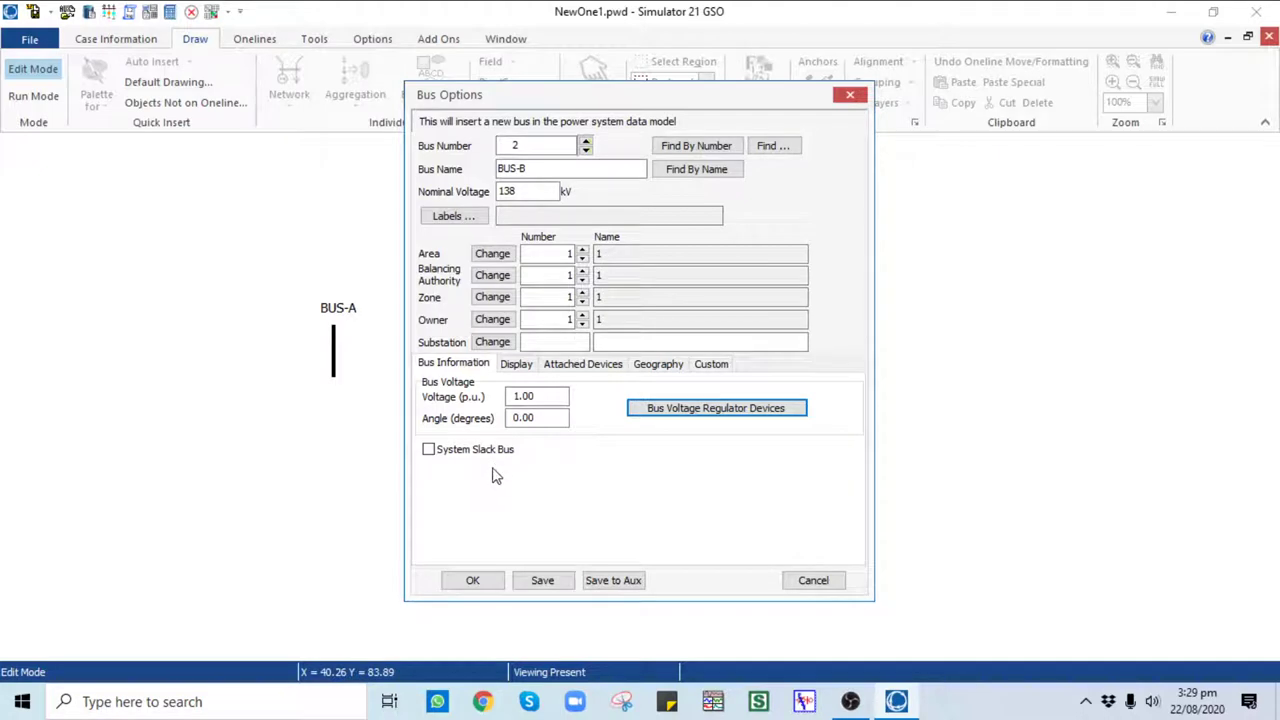
pyautogui.click(472, 580)
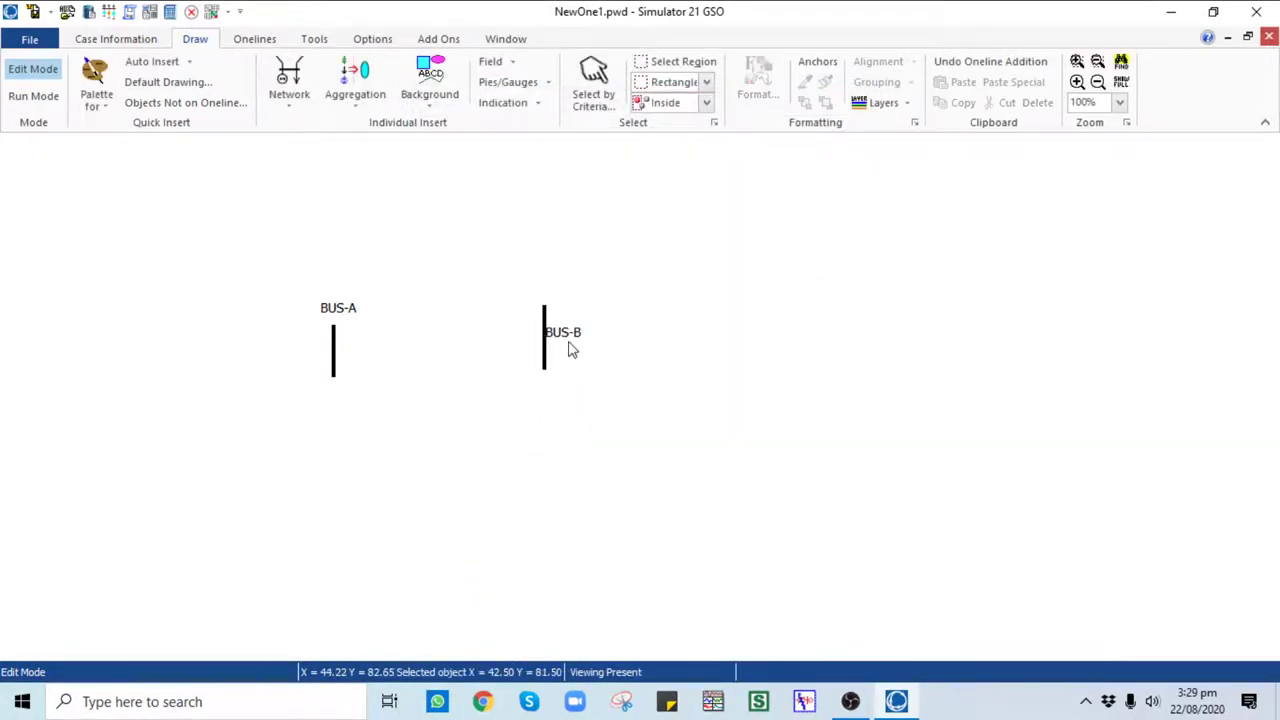
# Step: Place the BUS-B label above its bus bar and shorten the bar to match BUS-A's length
pyautogui.moveTo(567, 340); pyautogui.dragTo(555, 305)
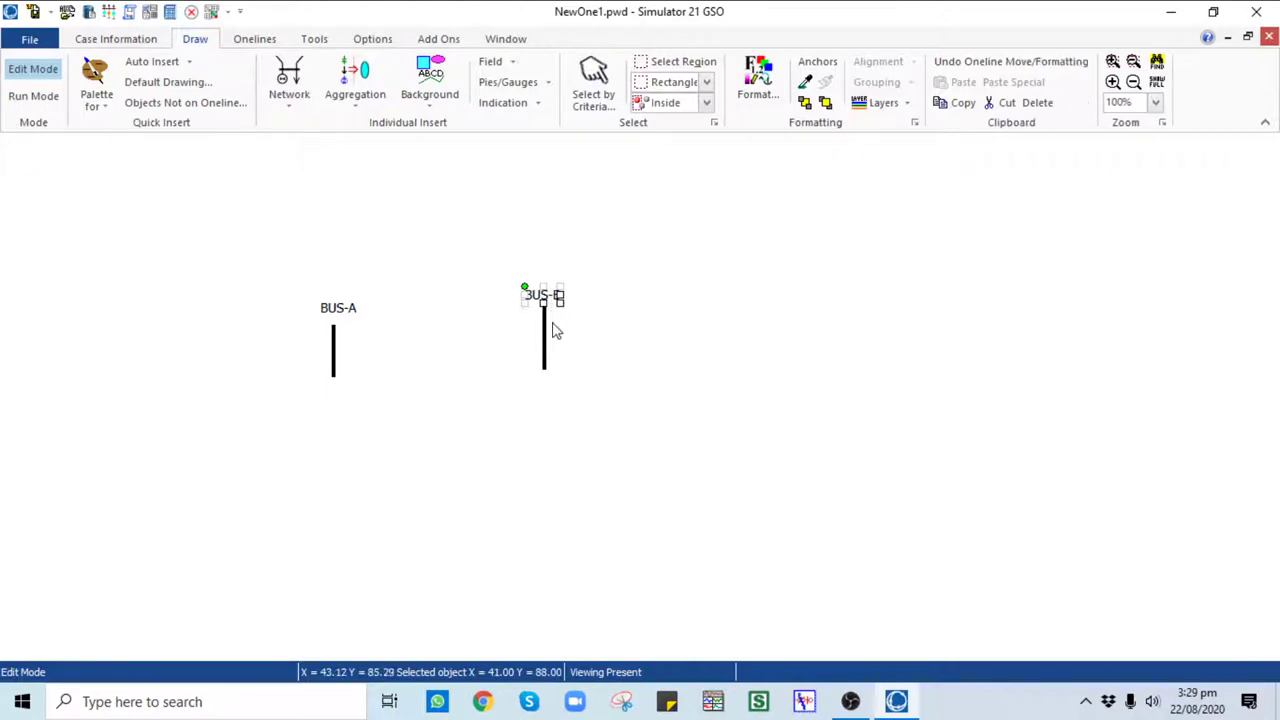
pyautogui.click(543, 350)
pyautogui.moveTo(543, 350); pyautogui.dragTo(540, 351)
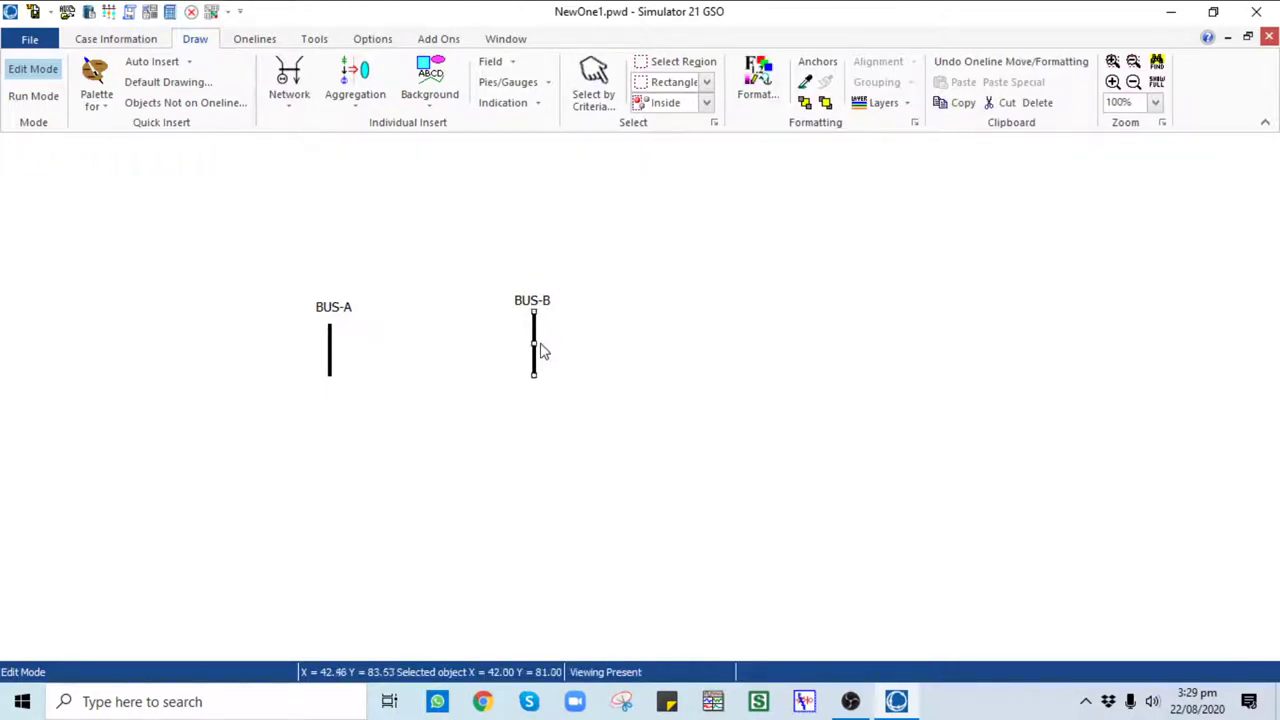
pyautogui.click(575, 355)
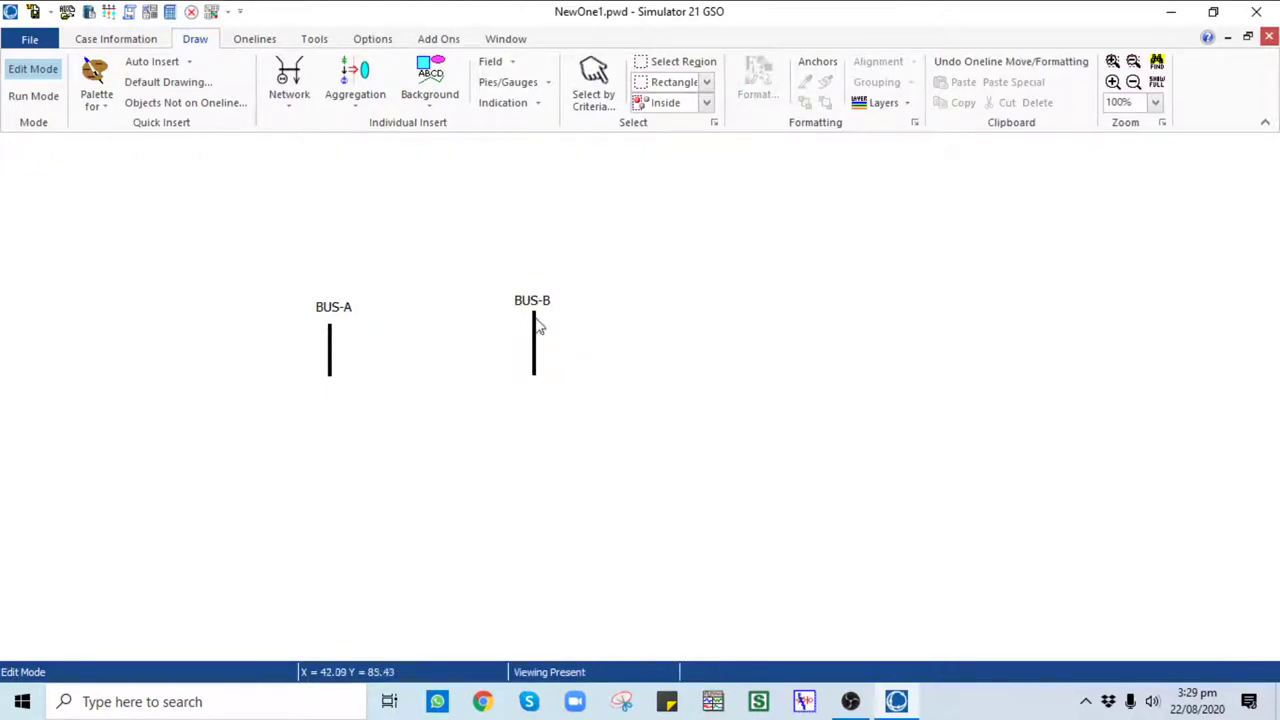
pyautogui.click(537, 324)
pyautogui.moveTo(535, 318); pyautogui.dragTo(531, 336)
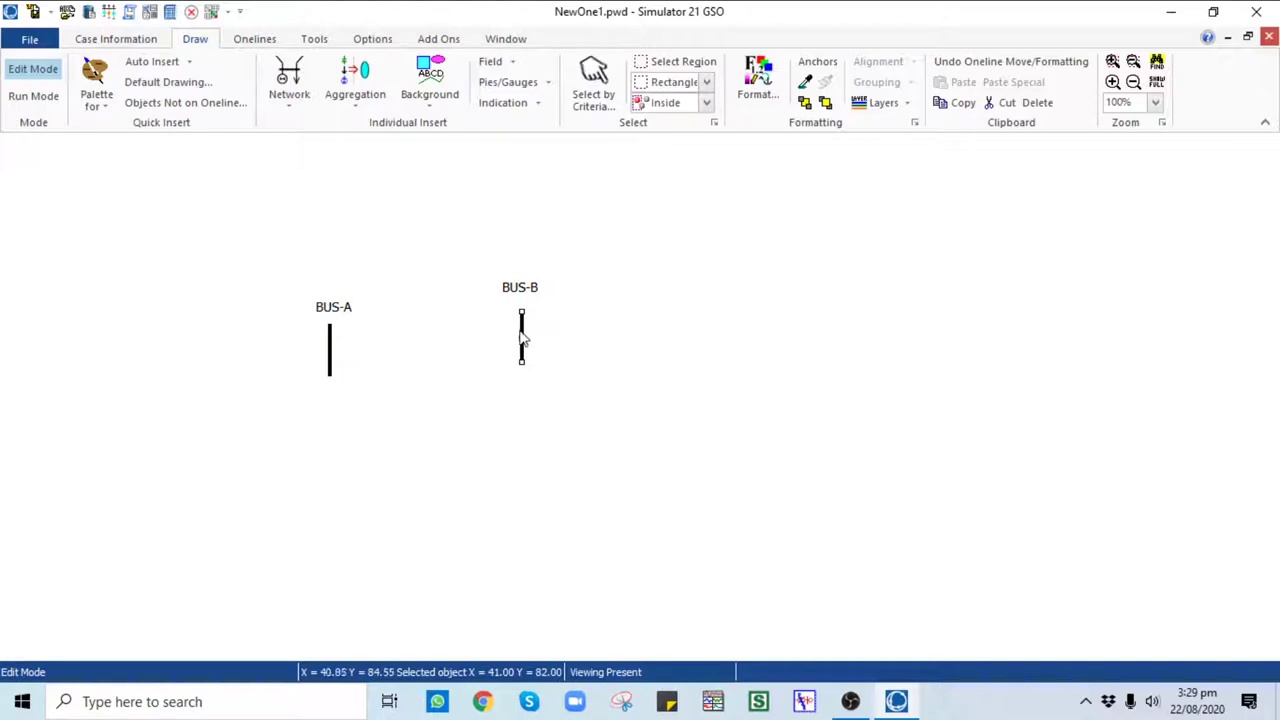
# Step: Move BUS-B closer to BUS-A and raise BUS-A level with it
pyautogui.moveTo(522, 338); pyautogui.dragTo(513, 334)
pyautogui.click(330, 342)
pyautogui.moveTo(331, 339); pyautogui.dragTo(331, 337)
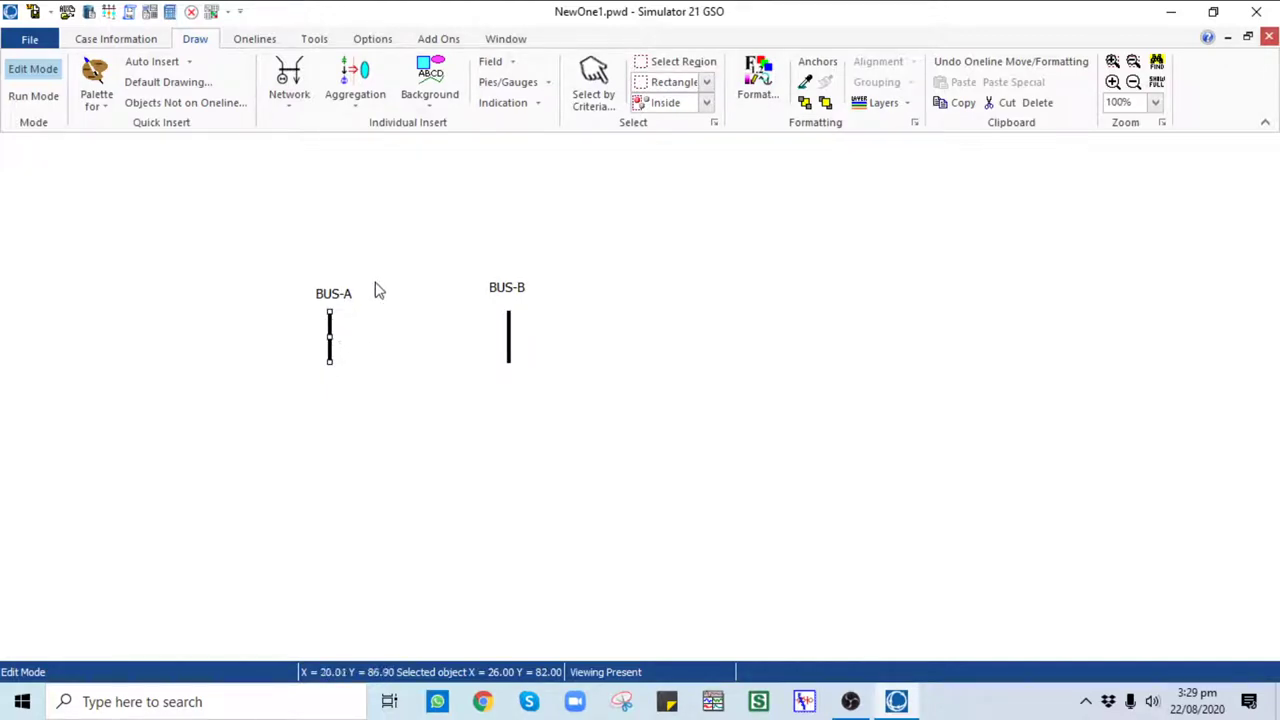
# Step: Draw a transformer from BUS-A to BUS-B with a series reactance of 0.001 and an MVA Limit A of 100
pyautogui.click(289, 100)
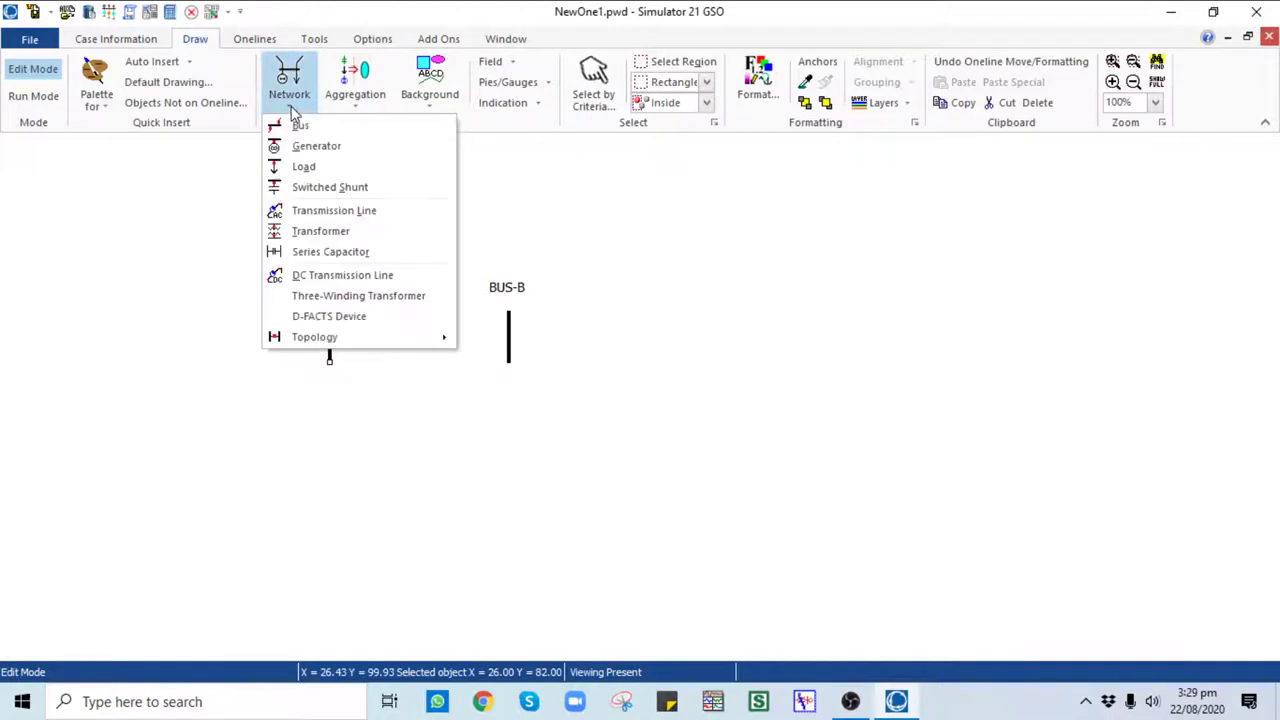
pyautogui.click(321, 231)
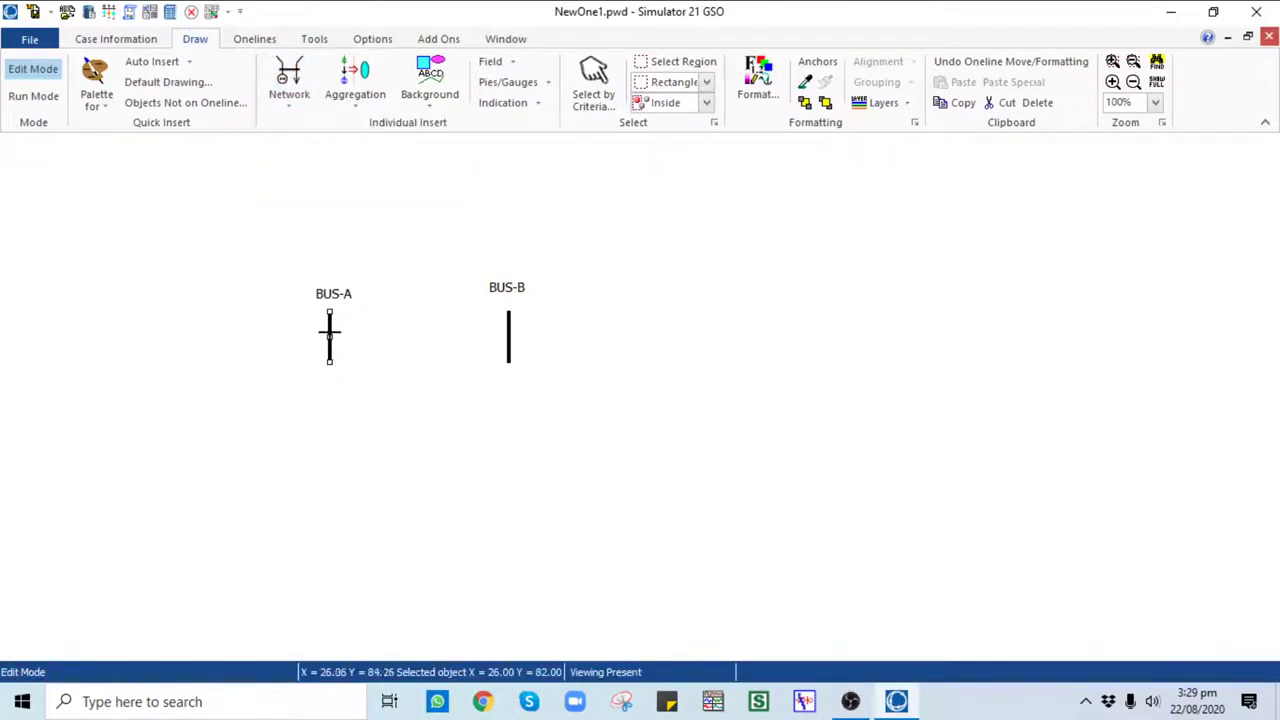
pyautogui.click(330, 343)
pyautogui.doubleClick(508, 340)
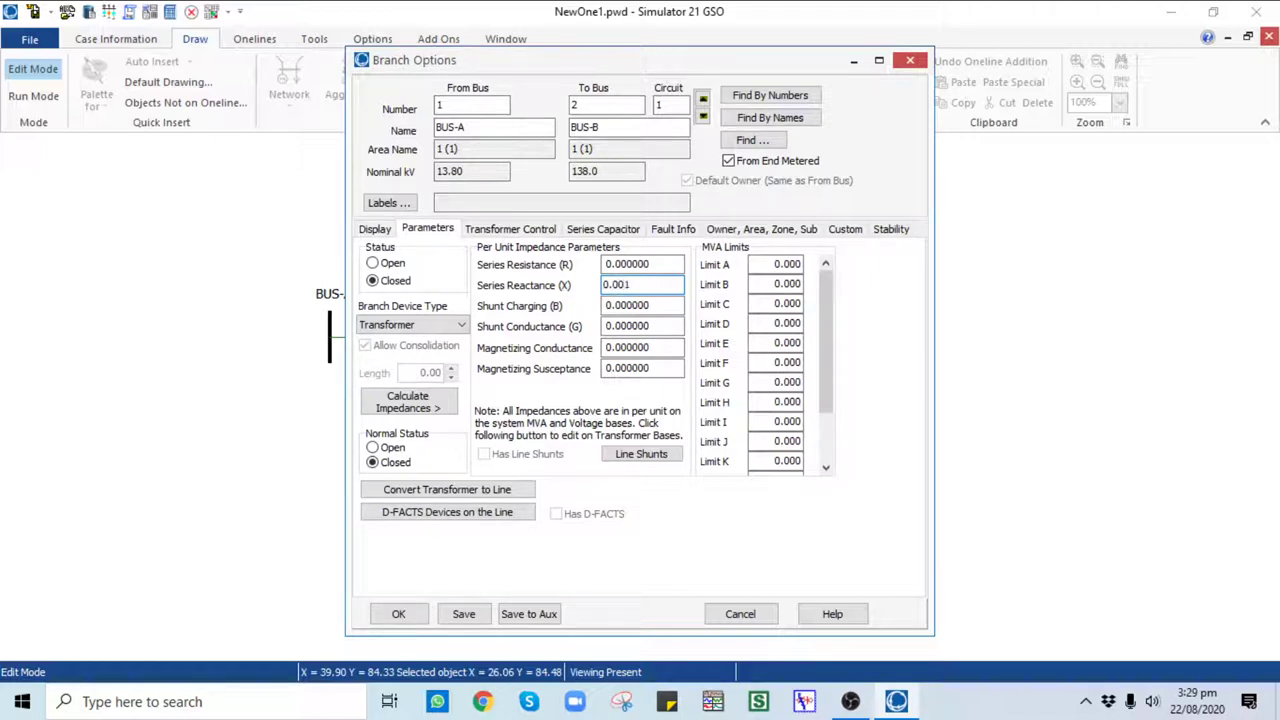
pyautogui.moveTo(752, 264); pyautogui.dragTo(824, 268)
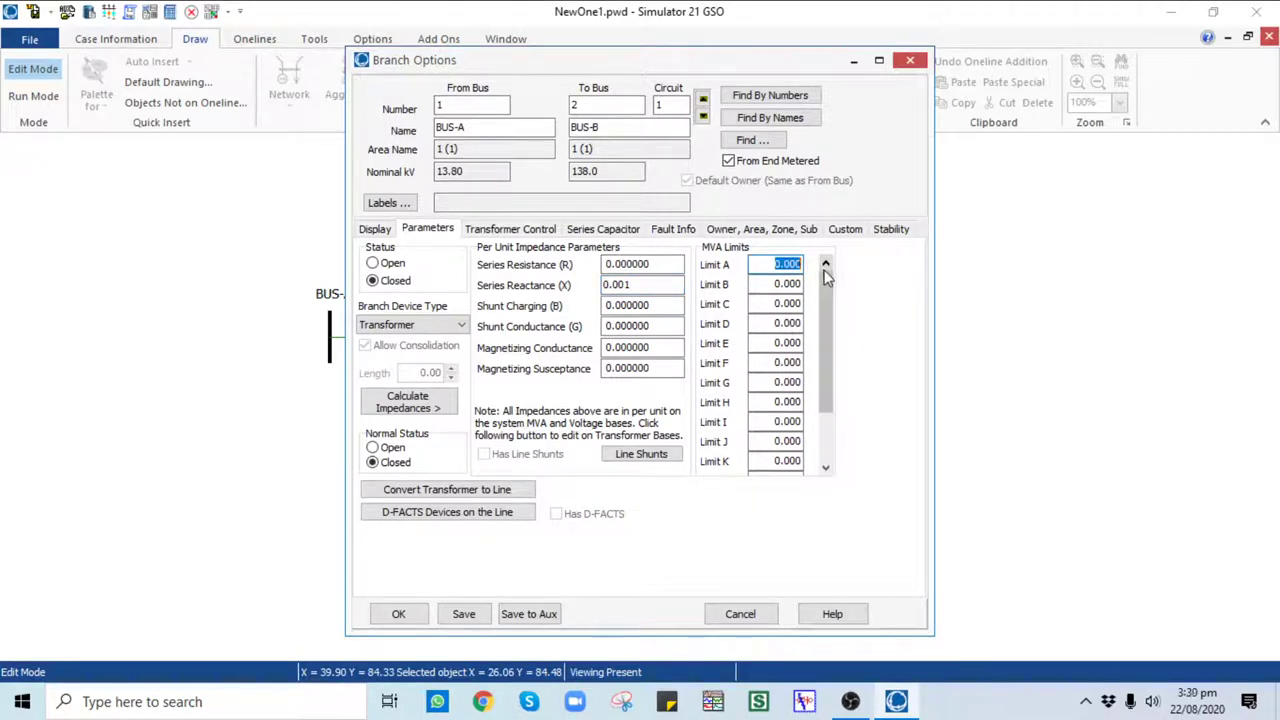
pyautogui.write('1')
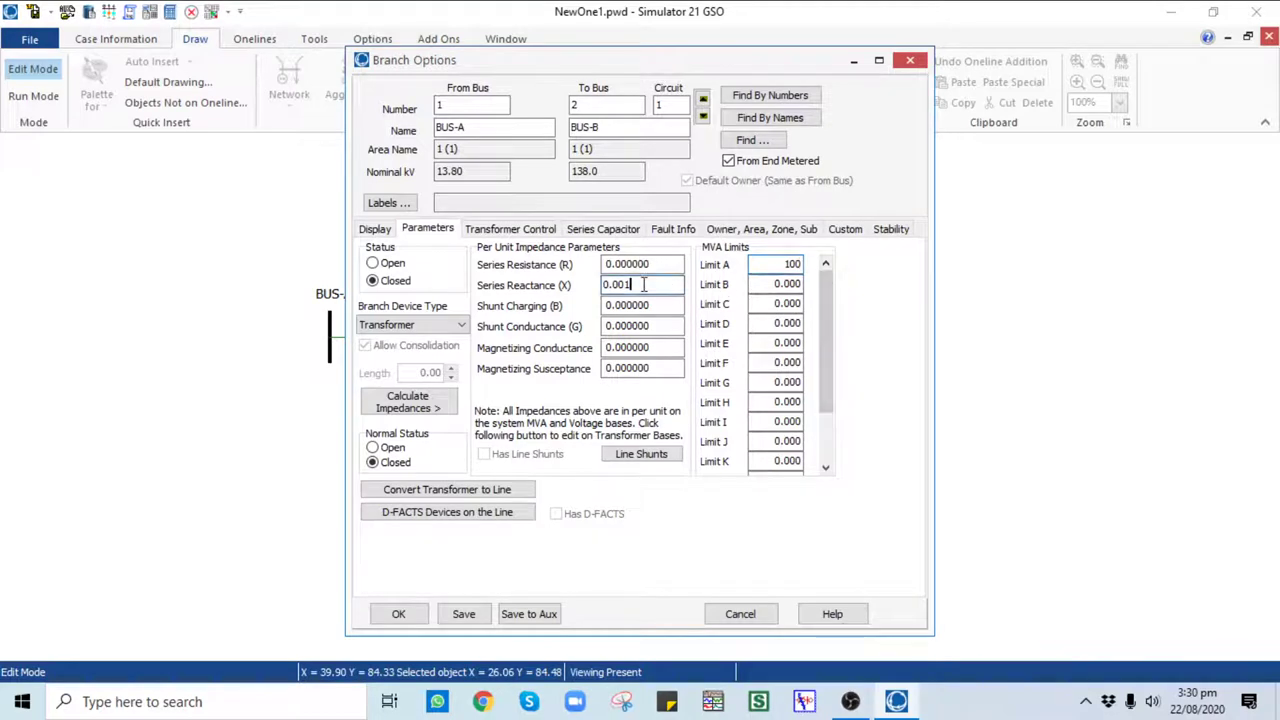
# Step: Review the transformer's series resistance, series reactance and MVA Limit A entries
pyautogui.moveTo(634, 285); pyautogui.dragTo(622, 284)
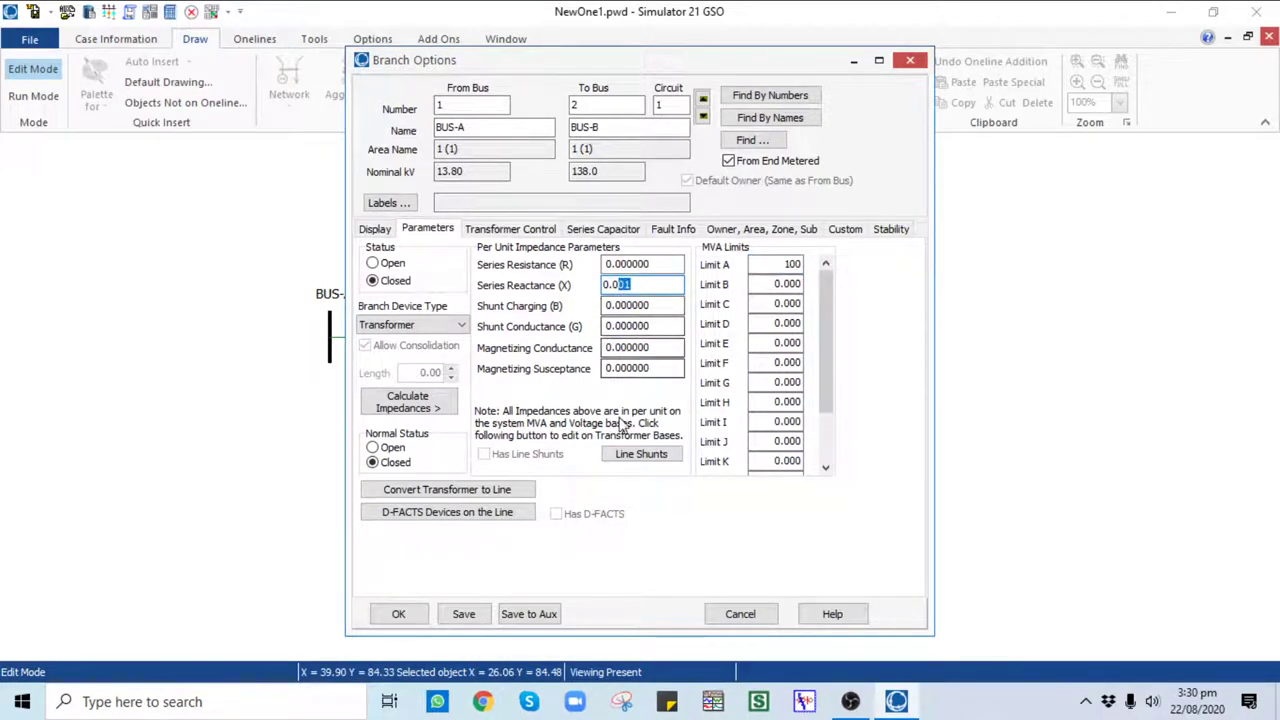
pyautogui.click(649, 285)
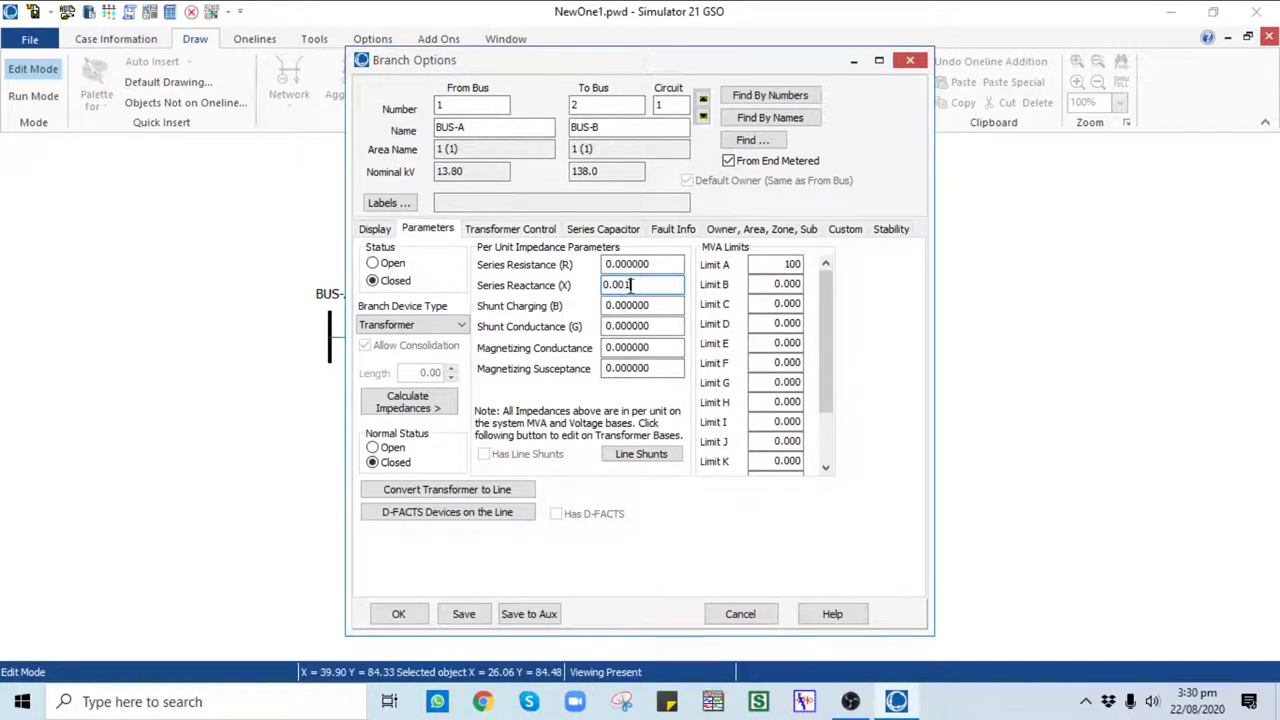
pyautogui.moveTo(630, 285); pyautogui.dragTo(600, 287)
pyautogui.moveTo(645, 287); pyautogui.dragTo(590, 287)
pyautogui.doubleClick(657, 266)
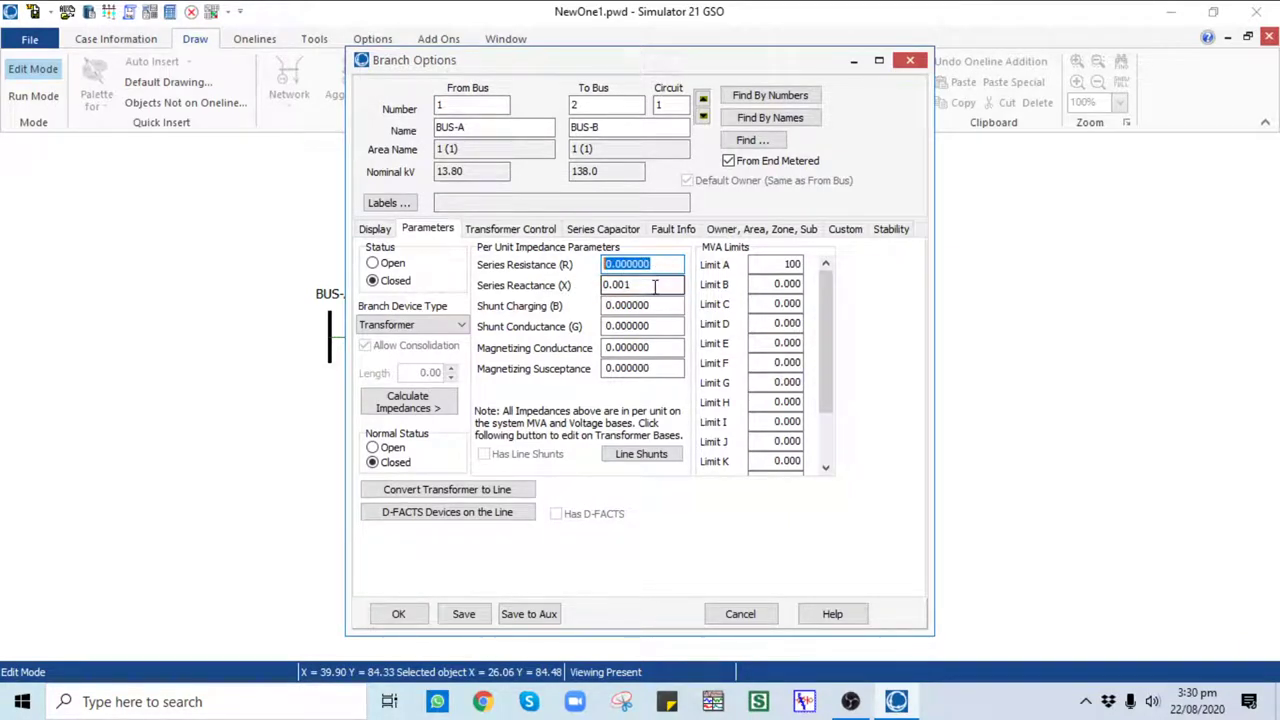
pyautogui.moveTo(657, 287); pyautogui.dragTo(563, 298)
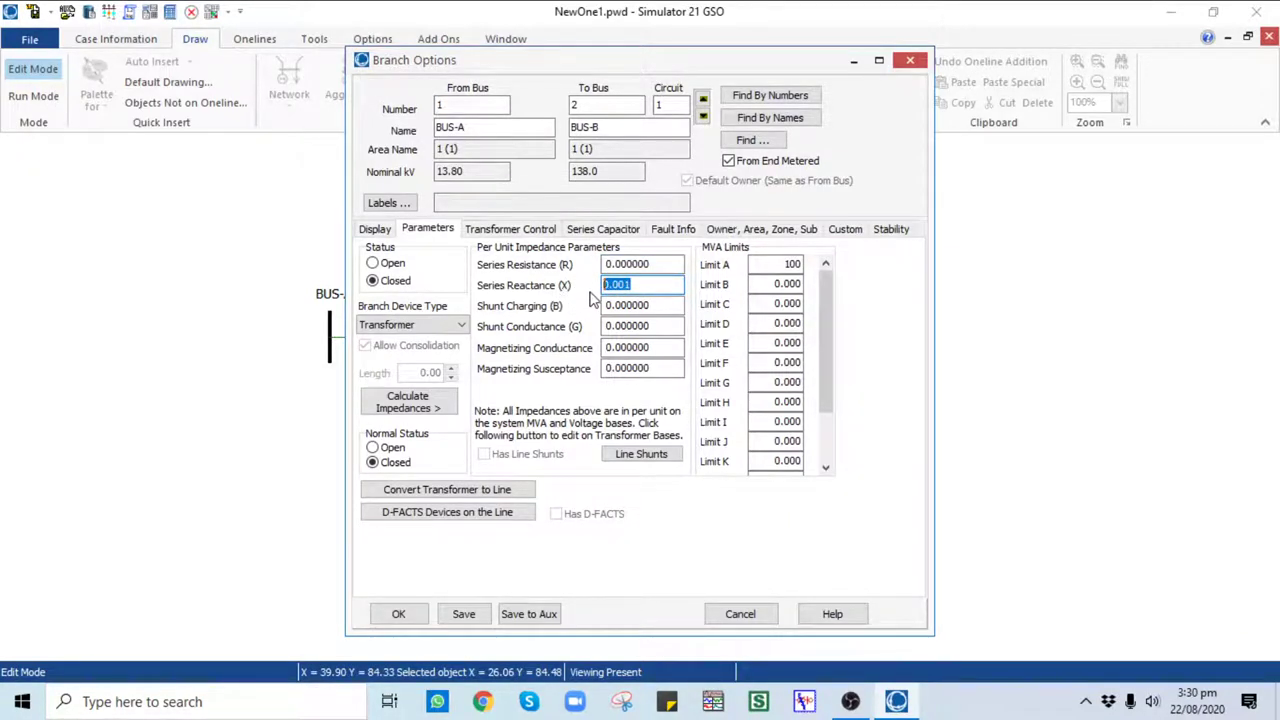
pyautogui.moveTo(645, 287); pyautogui.dragTo(598, 286)
pyautogui.click(779, 264)
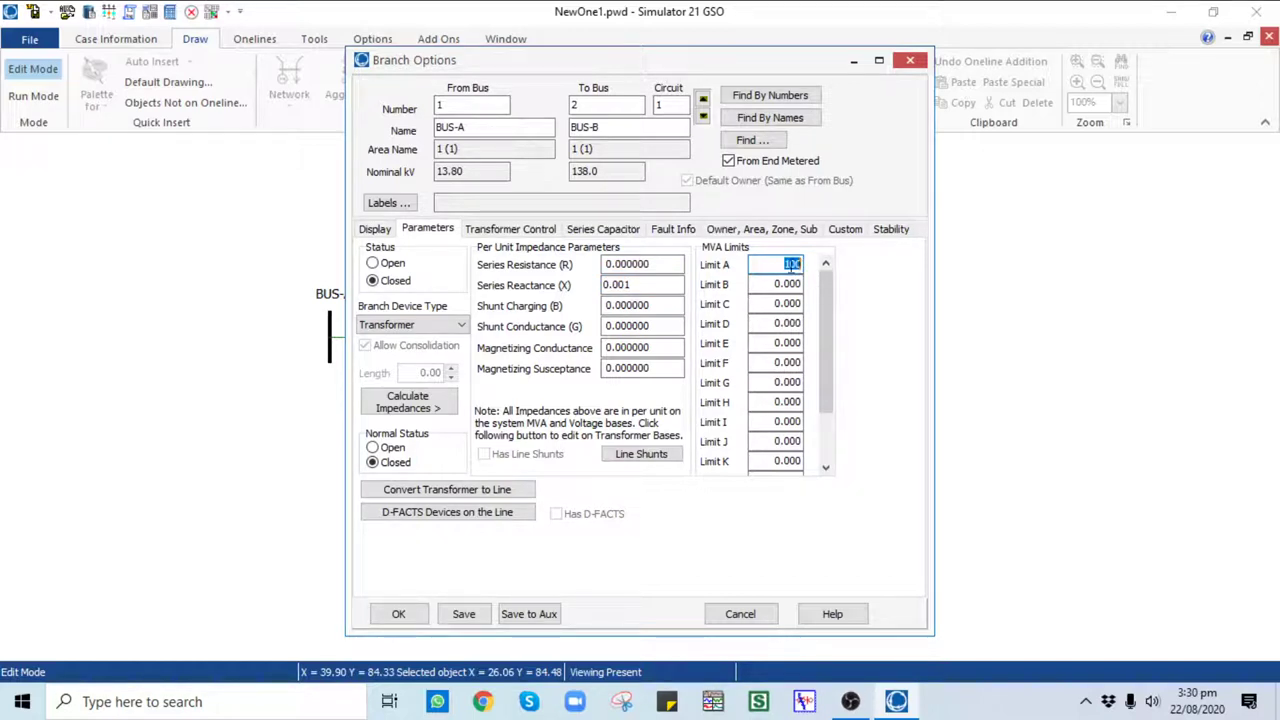
# Step: Check the transformer's display and transformer control options, and accept its settings
pyautogui.click(377, 232)
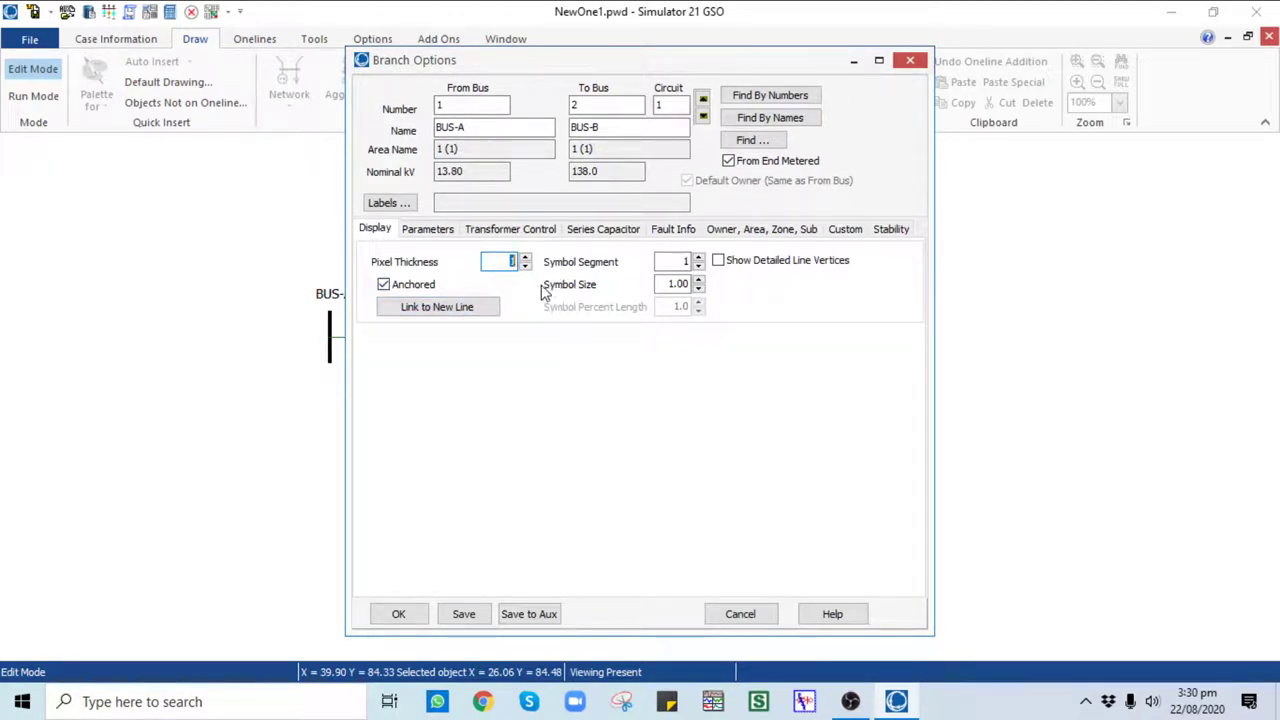
pyautogui.click(521, 232)
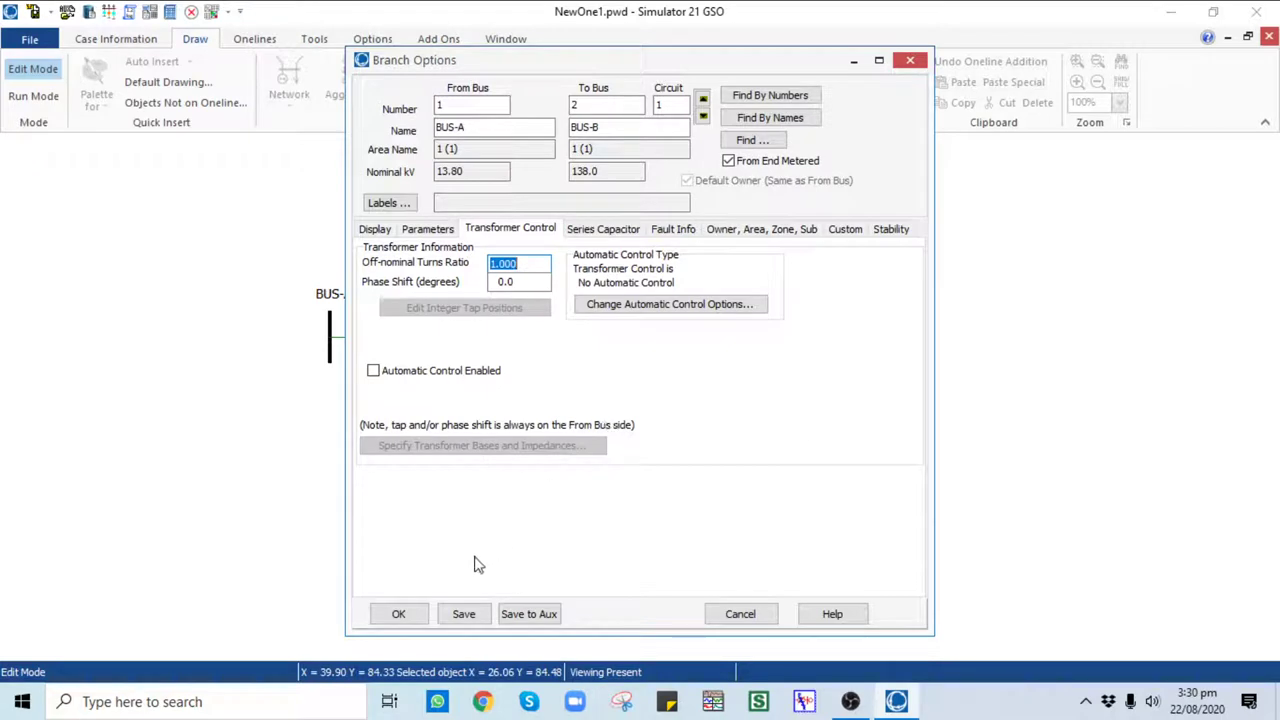
pyautogui.click(399, 613)
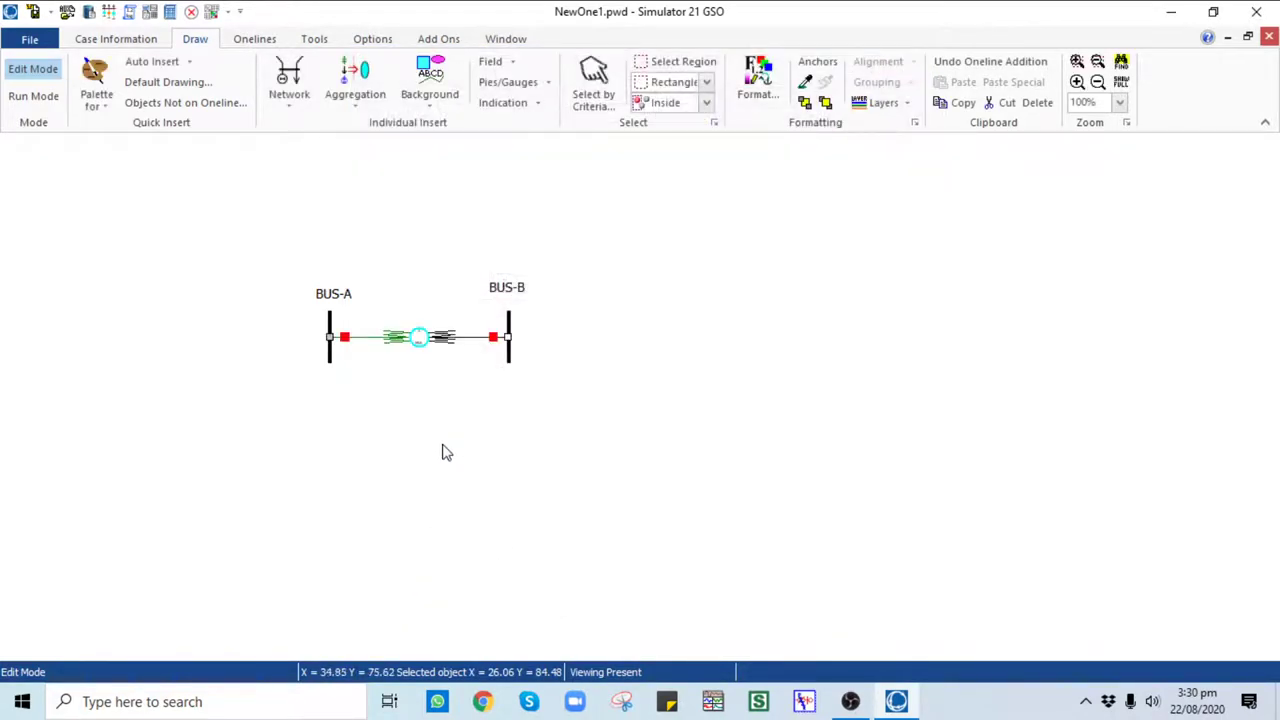
# Step: Insert a generator connected to BUS-A
pyautogui.scroll(2, 440, 449)
pyautogui.moveTo(397, 412); pyautogui.dragTo(437, 440)
pyautogui.click(289, 100)
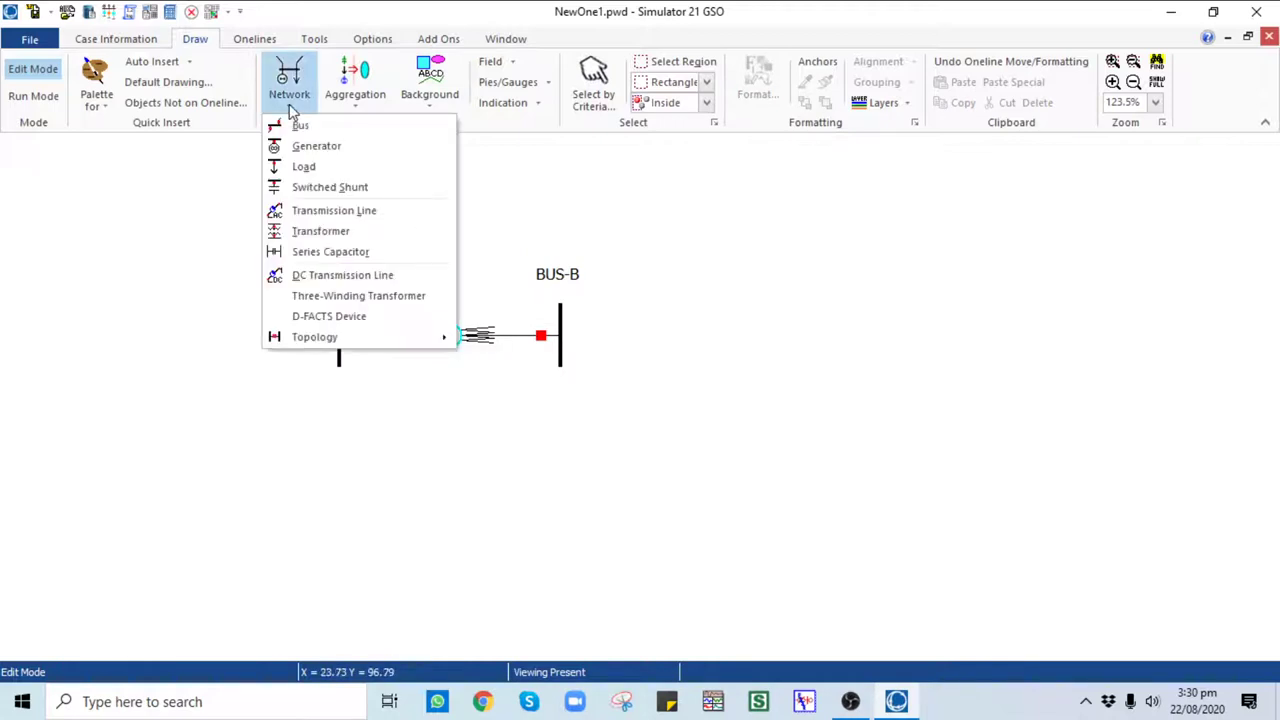
pyautogui.click(305, 150)
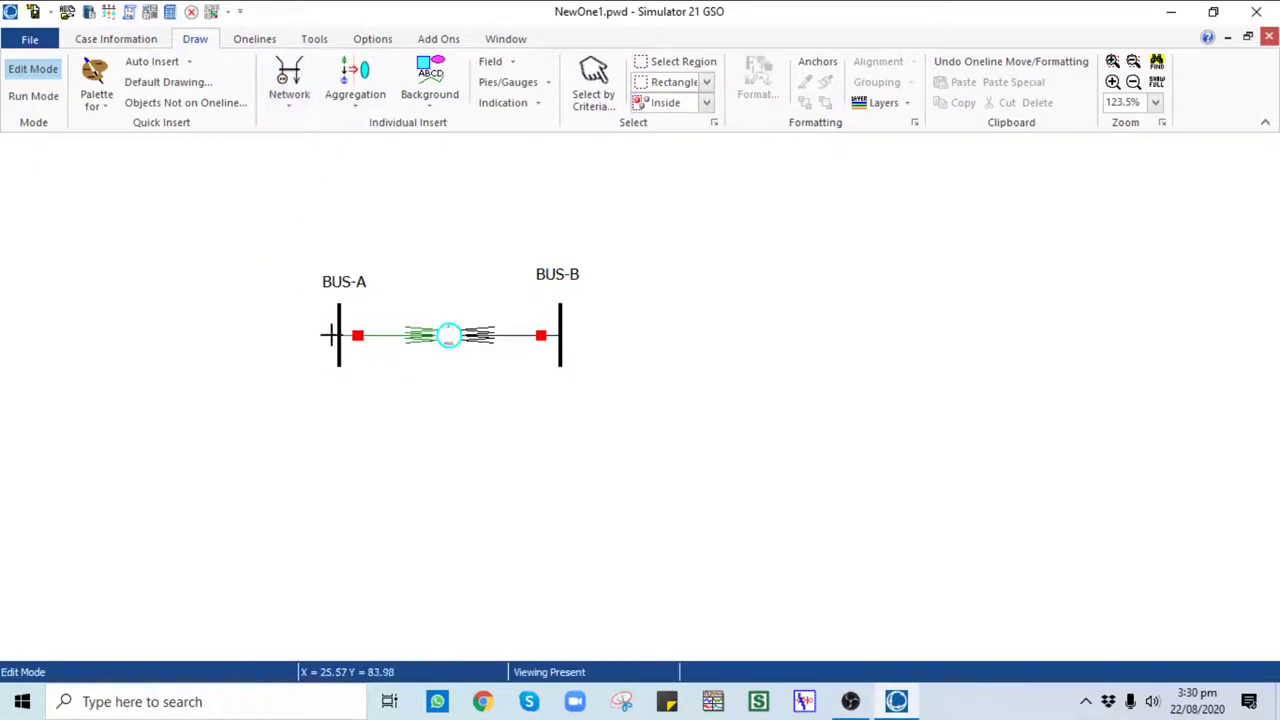
pyautogui.click(291, 343)
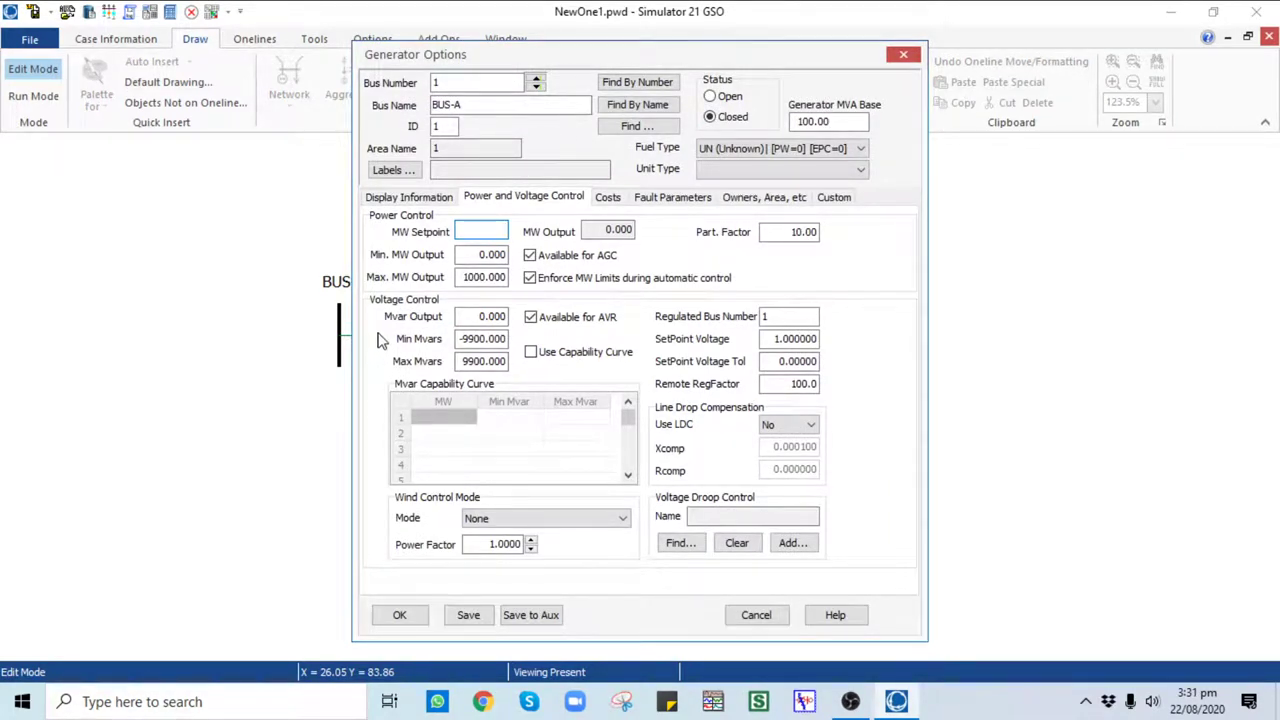
# Step: Set the generator's MW setpoint to 150 and its maximum MW output to 250
pyautogui.moveTo(563, 53); pyautogui.dragTo(640, 39)
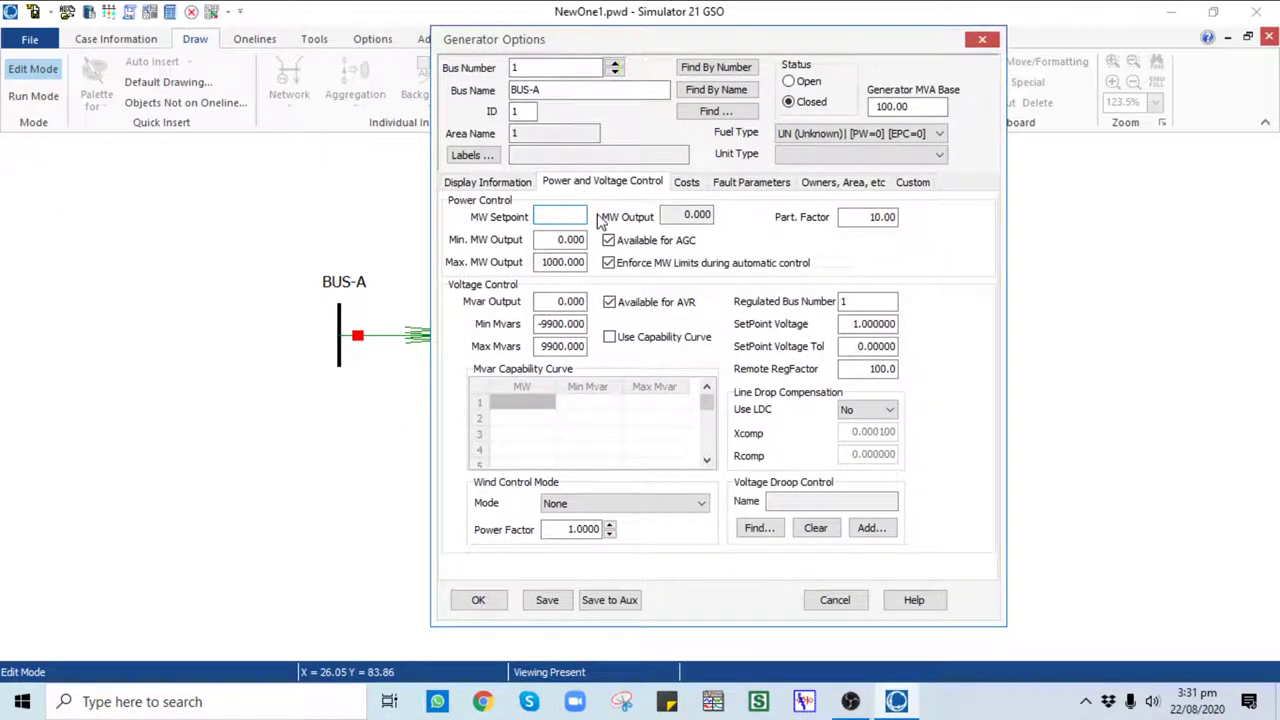
pyautogui.write('50')
pyautogui.click(560, 240)
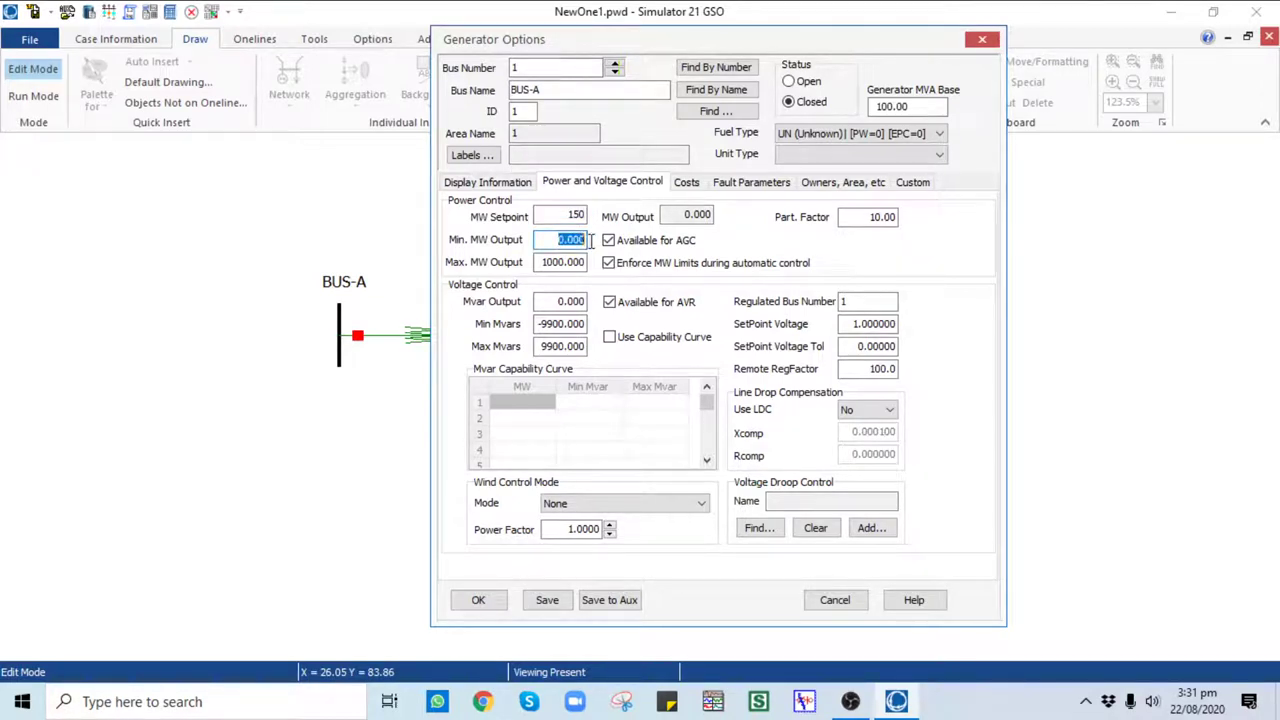
pyautogui.moveTo(541, 262); pyautogui.dragTo(590, 263)
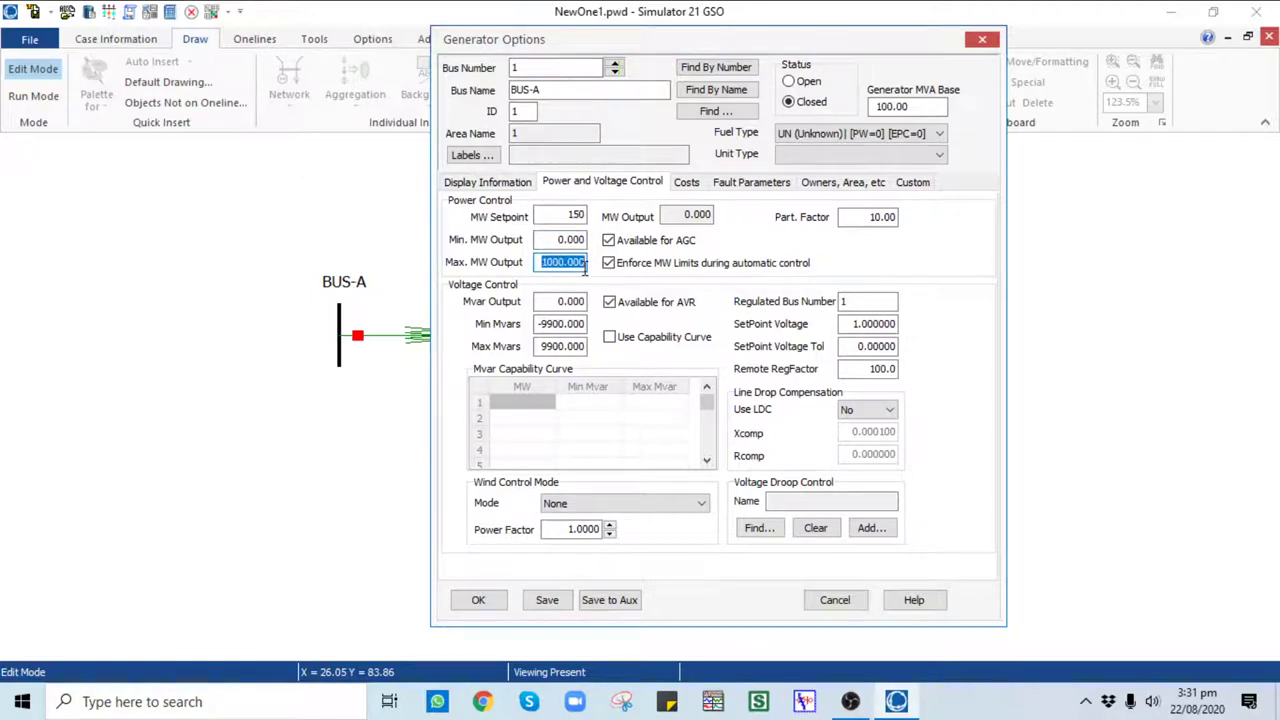
pyautogui.write('250')
# Step: Review the generator's MW setpoint, MW output limits, and Mvar output and limits
pyautogui.click(550, 241)
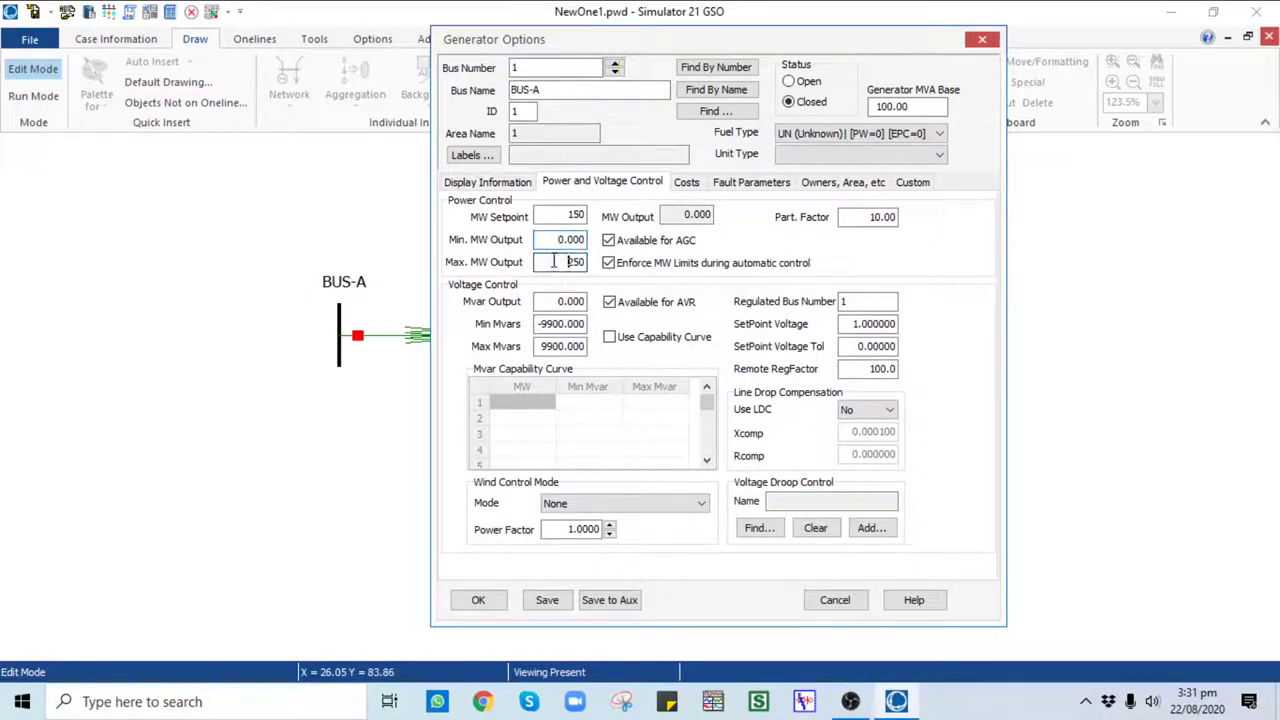
pyautogui.click(556, 259)
pyautogui.click(560, 346)
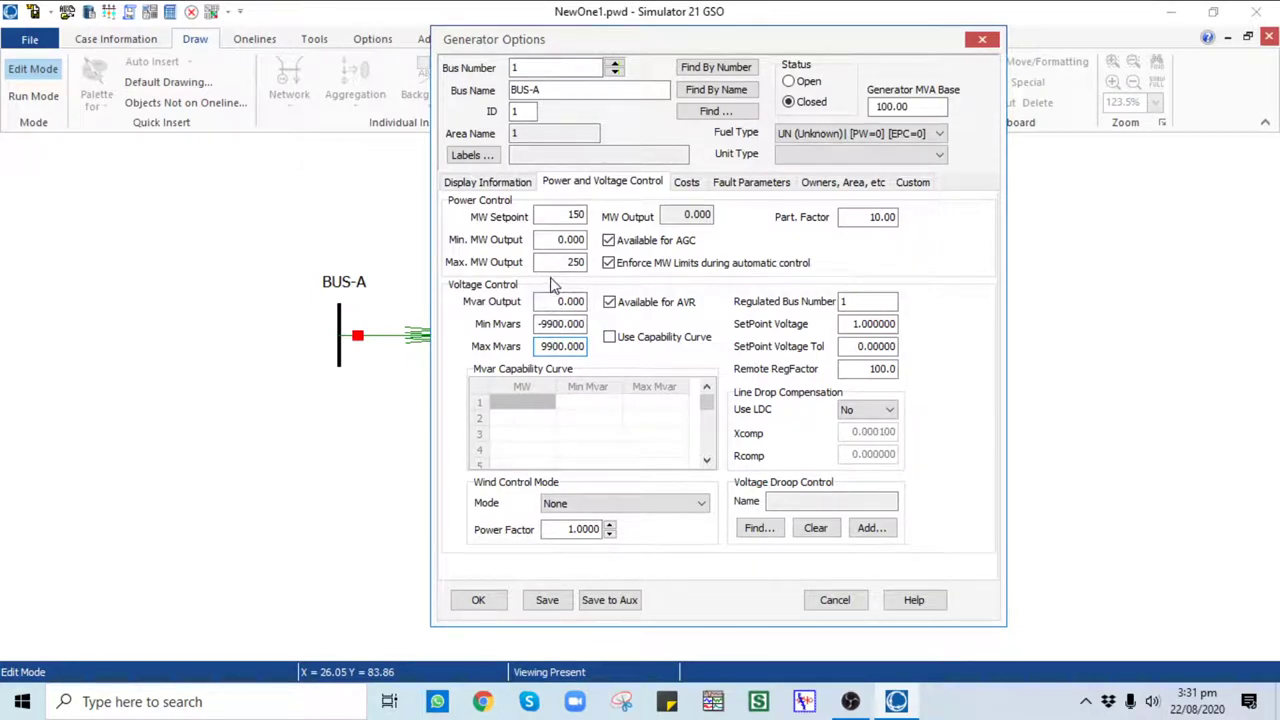
pyautogui.click(557, 218)
pyautogui.moveTo(667, 47)
pyautogui.mouseDown()
pyautogui.moveTo(669, 23)
pyautogui.moveTo(677, 44)
pyautogui.mouseUp()
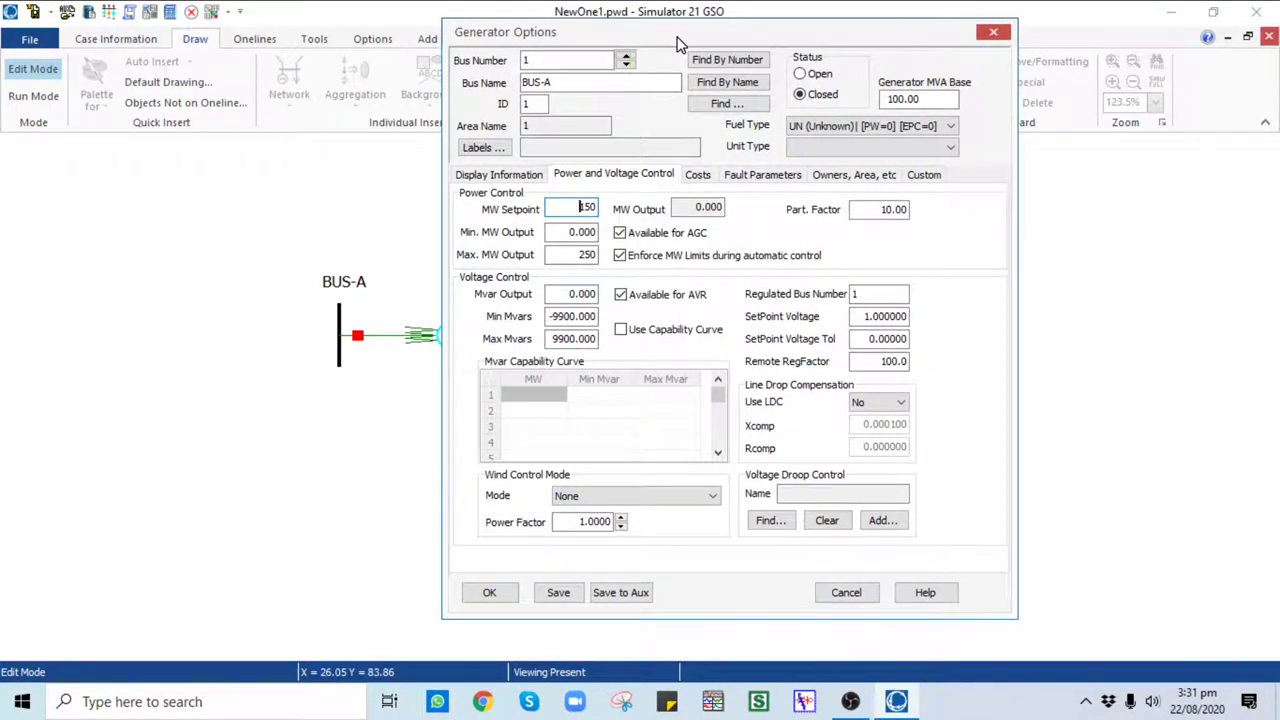
pyautogui.click(560, 206)
pyautogui.click(574, 232)
pyautogui.doubleClick(594, 293)
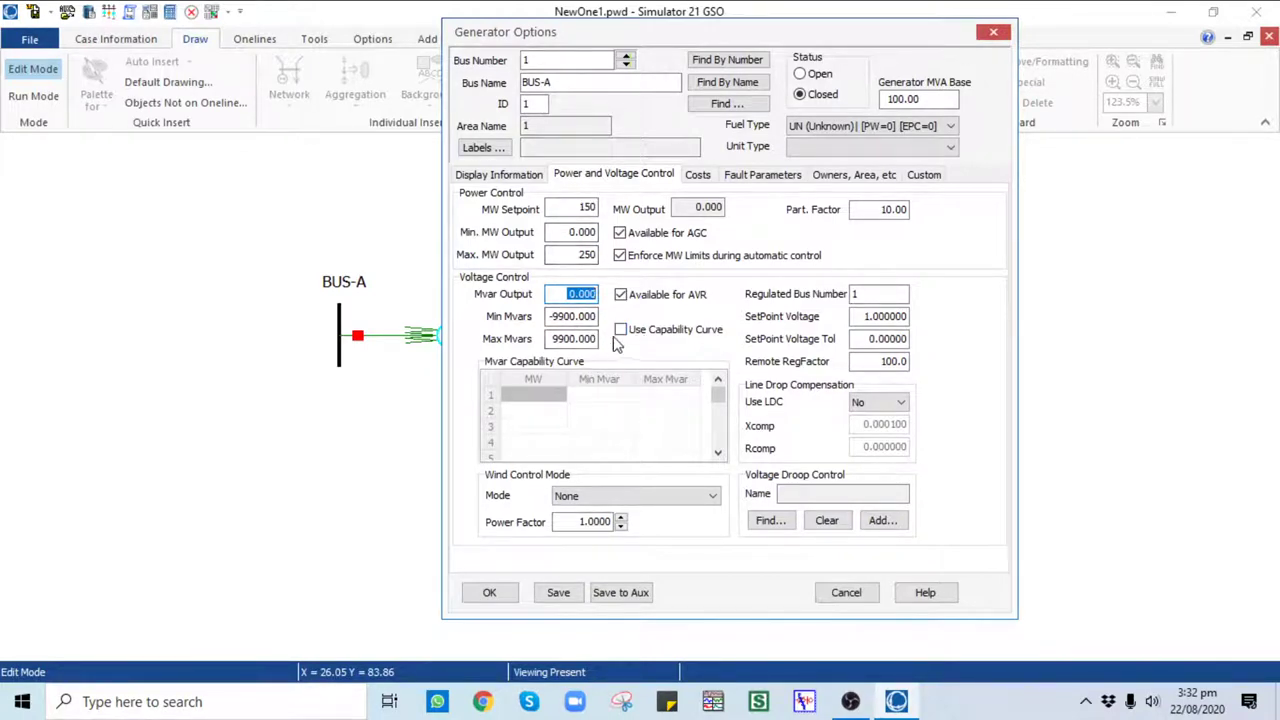
# Step: Fill the generator's Dog Bone rotor symbol with bright green as Color 2 and accept the generator settings
pyautogui.click(507, 174)
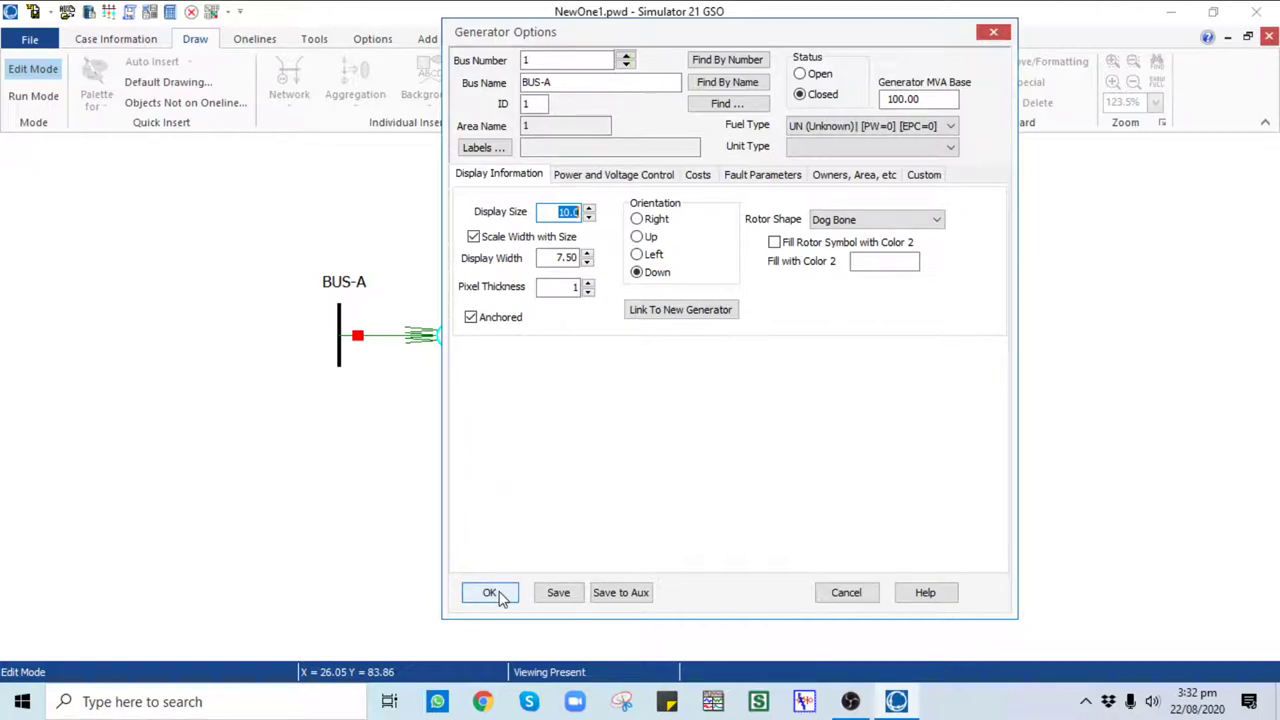
pyautogui.click(867, 221)
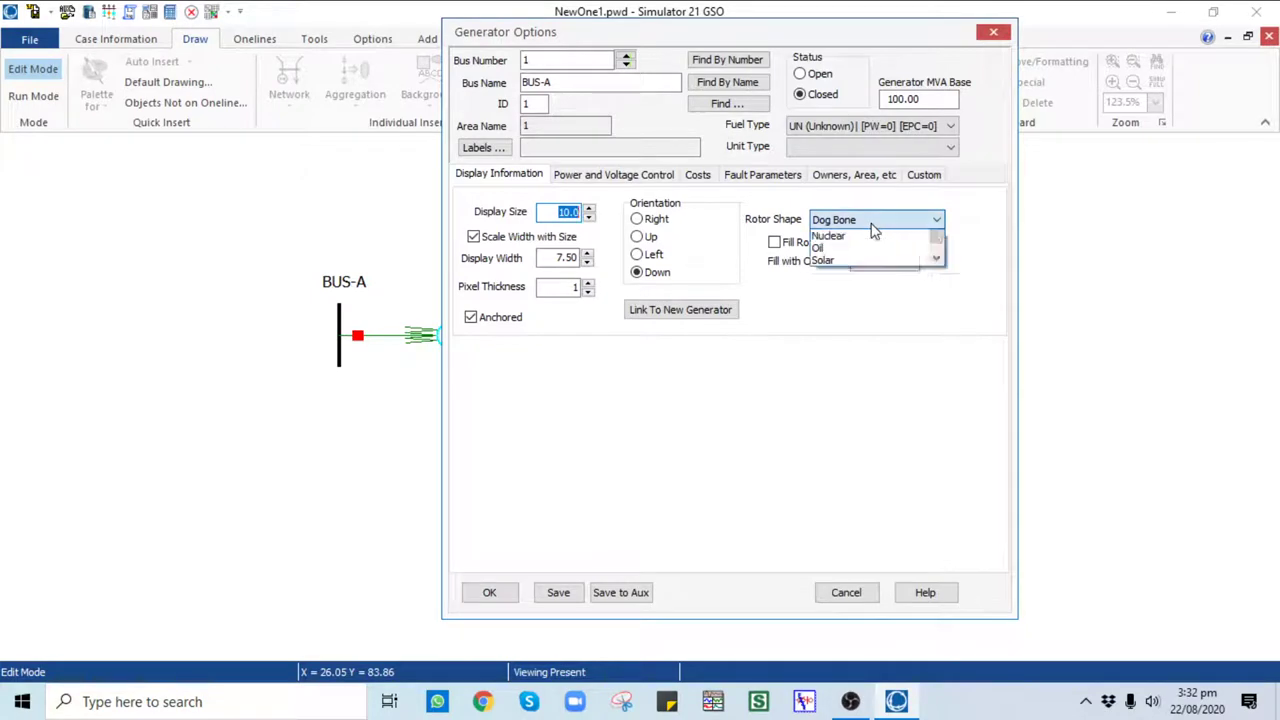
pyautogui.click(768, 255)
pyautogui.click(776, 244)
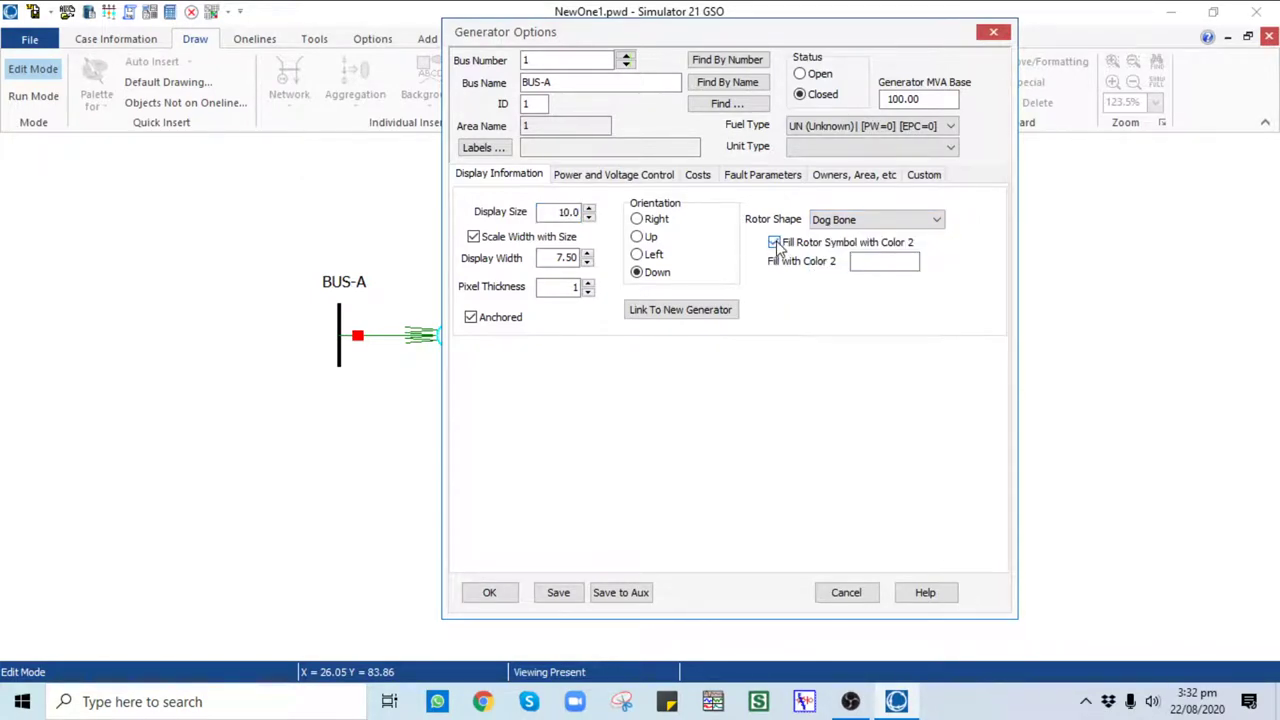
pyautogui.click(862, 263)
pyautogui.click(603, 234)
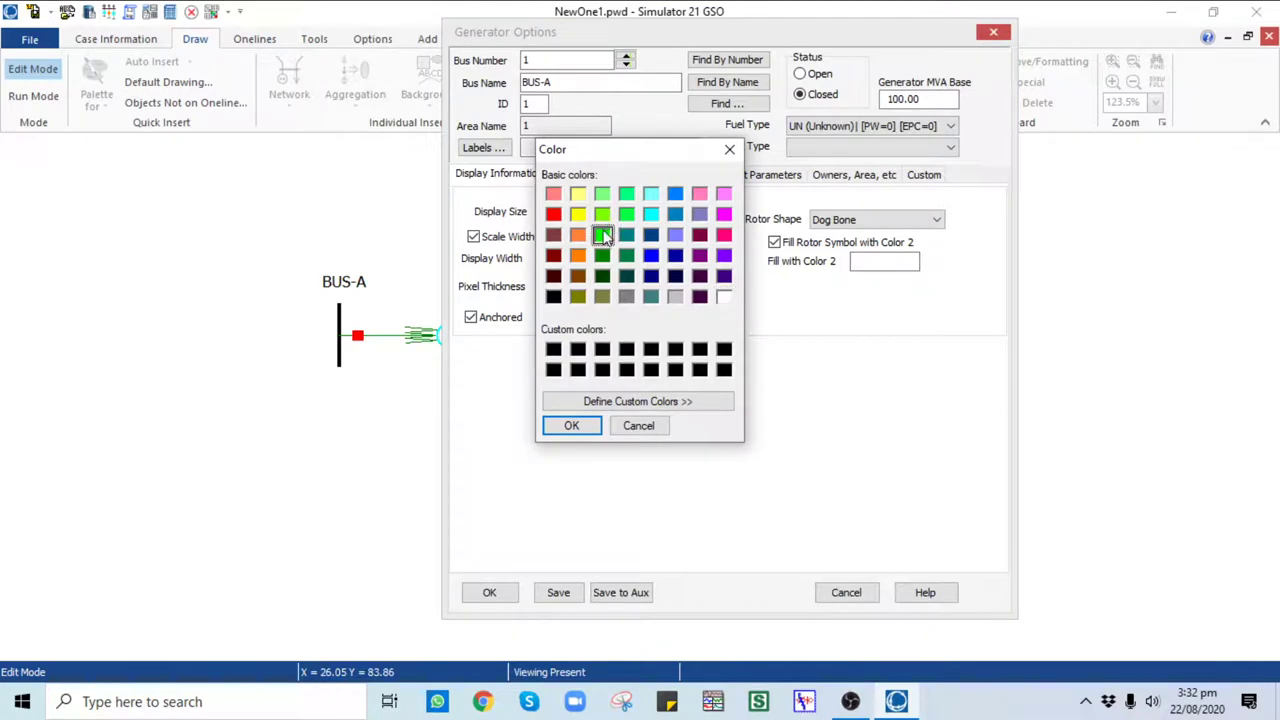
pyautogui.click(571, 425)
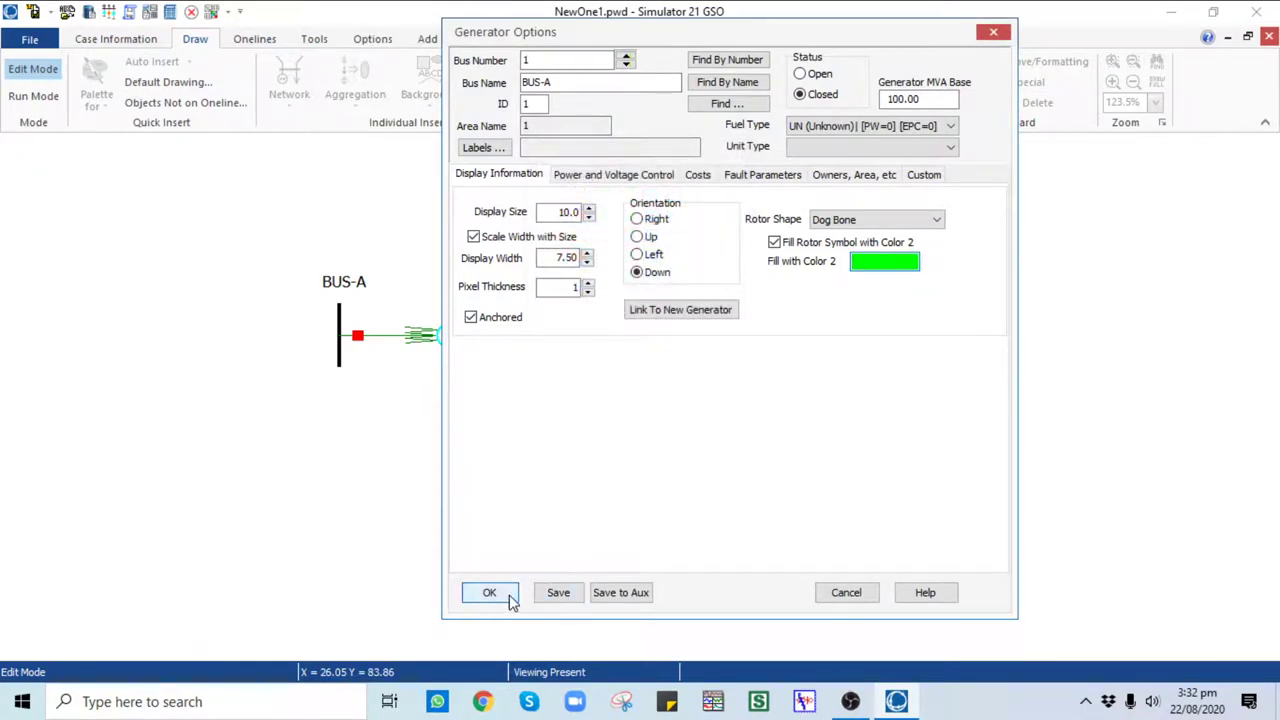
pyautogui.click(478, 588)
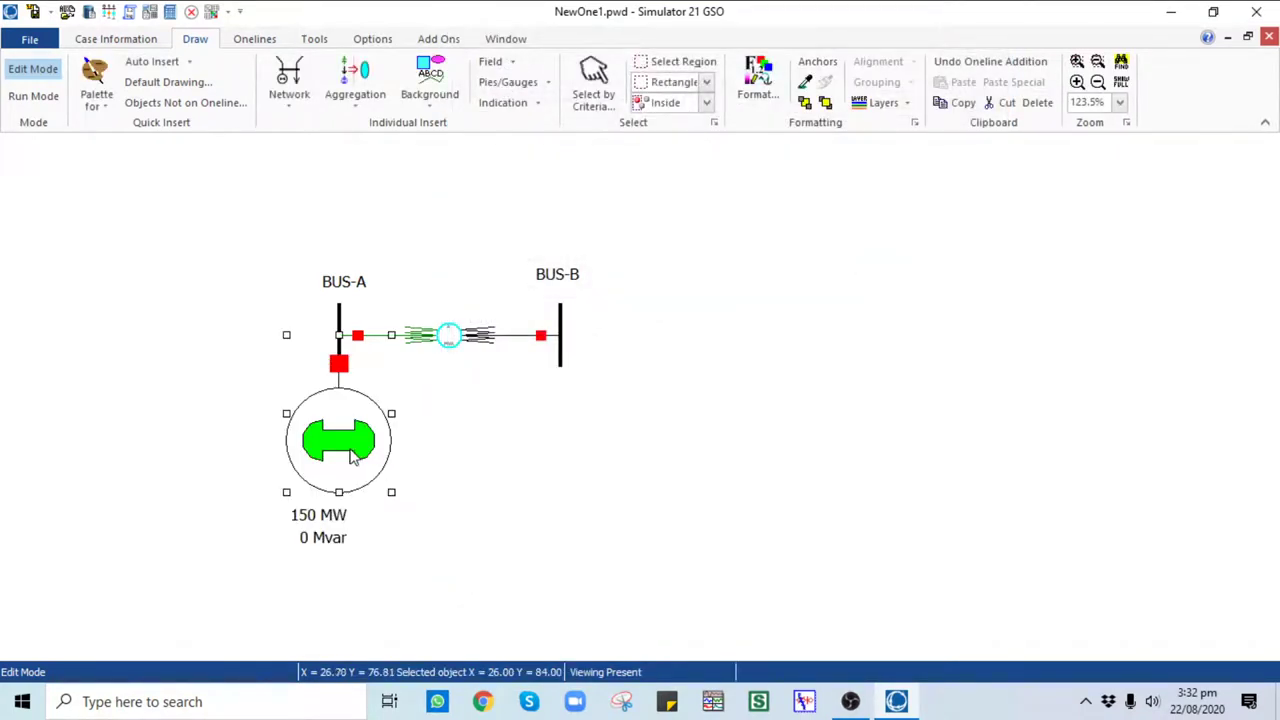
# Step: Change the orientation of the BUS-A generator to Left
pyautogui.rightClick(349, 455)
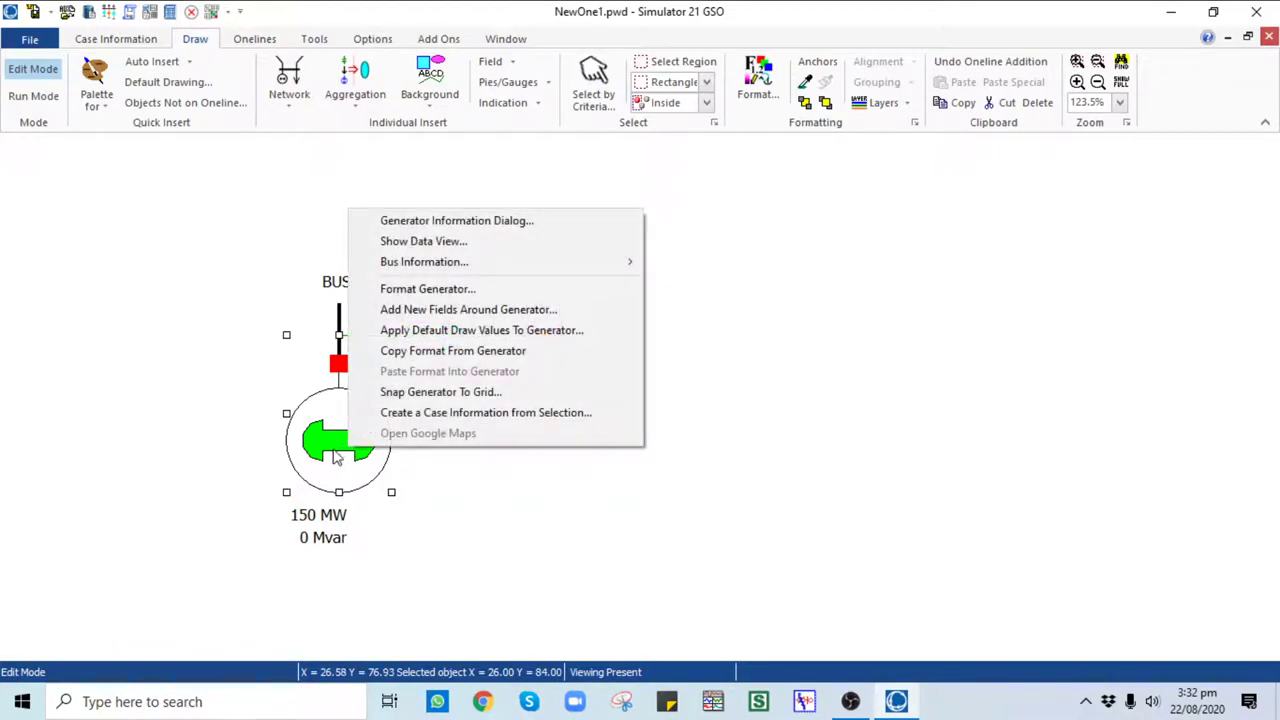
pyautogui.click(229, 463)
pyautogui.rightClick(320, 450)
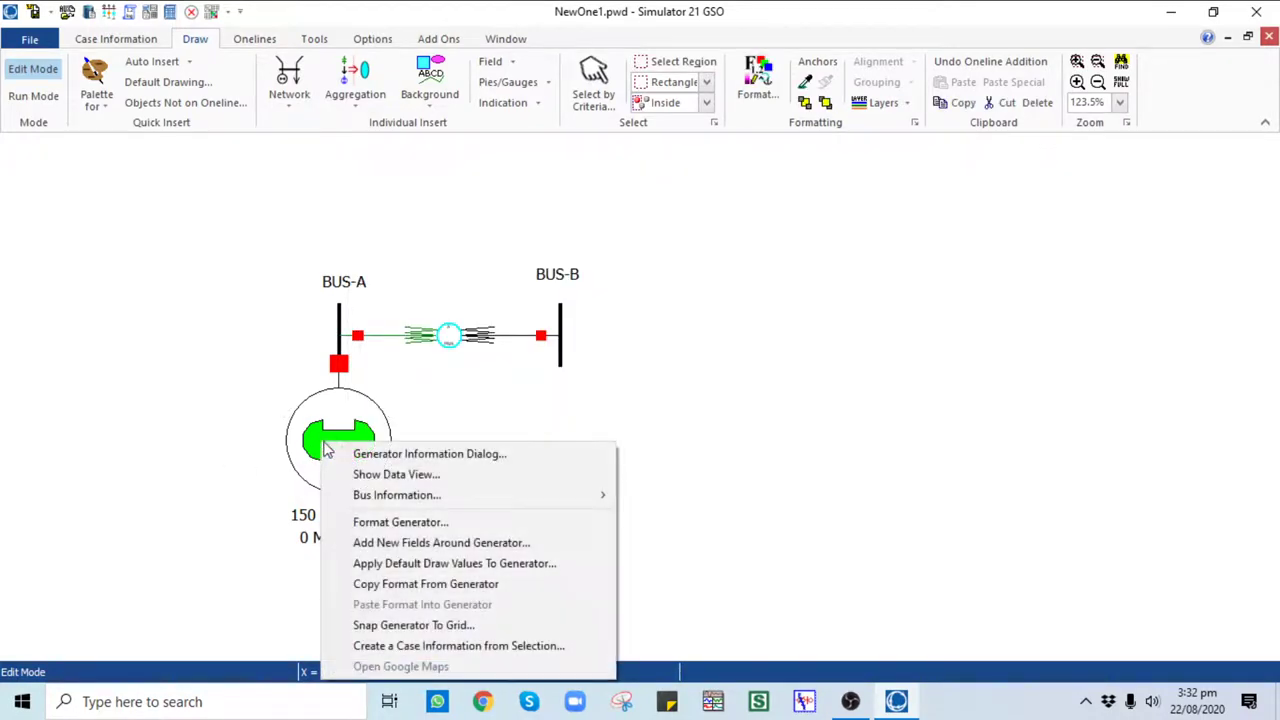
pyautogui.click(383, 456)
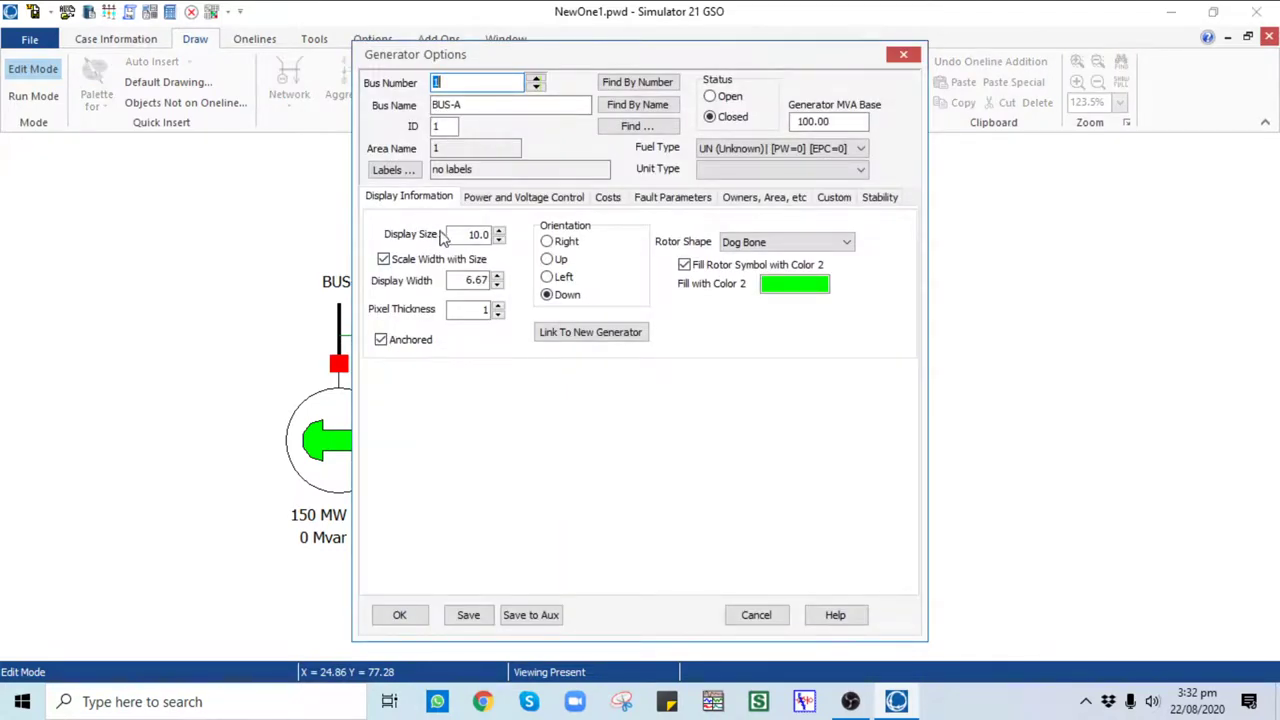
pyautogui.click(556, 278)
pyautogui.click(397, 617)
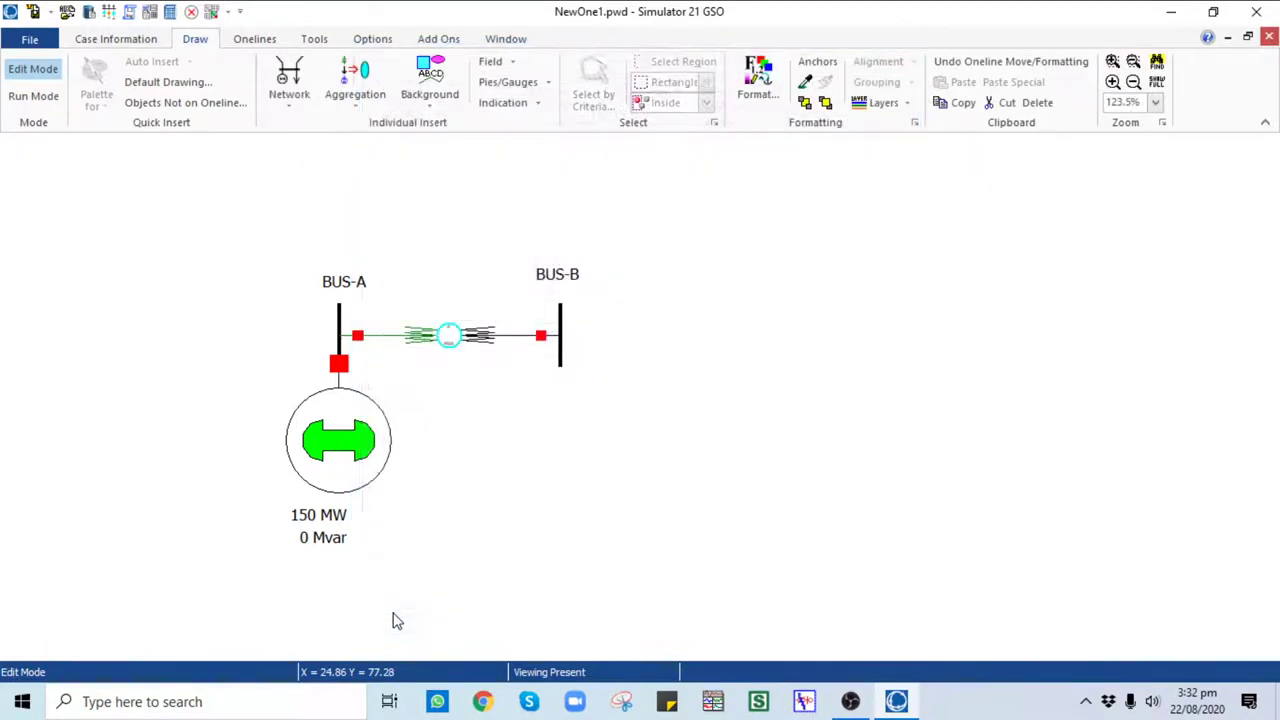
# Step: Move the generator's MW and Mvar labels up to just below the generator symbol, beside BUS-A
pyautogui.click(429, 437)
pyautogui.moveTo(343, 526); pyautogui.dragTo(316, 418)
pyautogui.moveTo(331, 541); pyautogui.dragTo(293, 432)
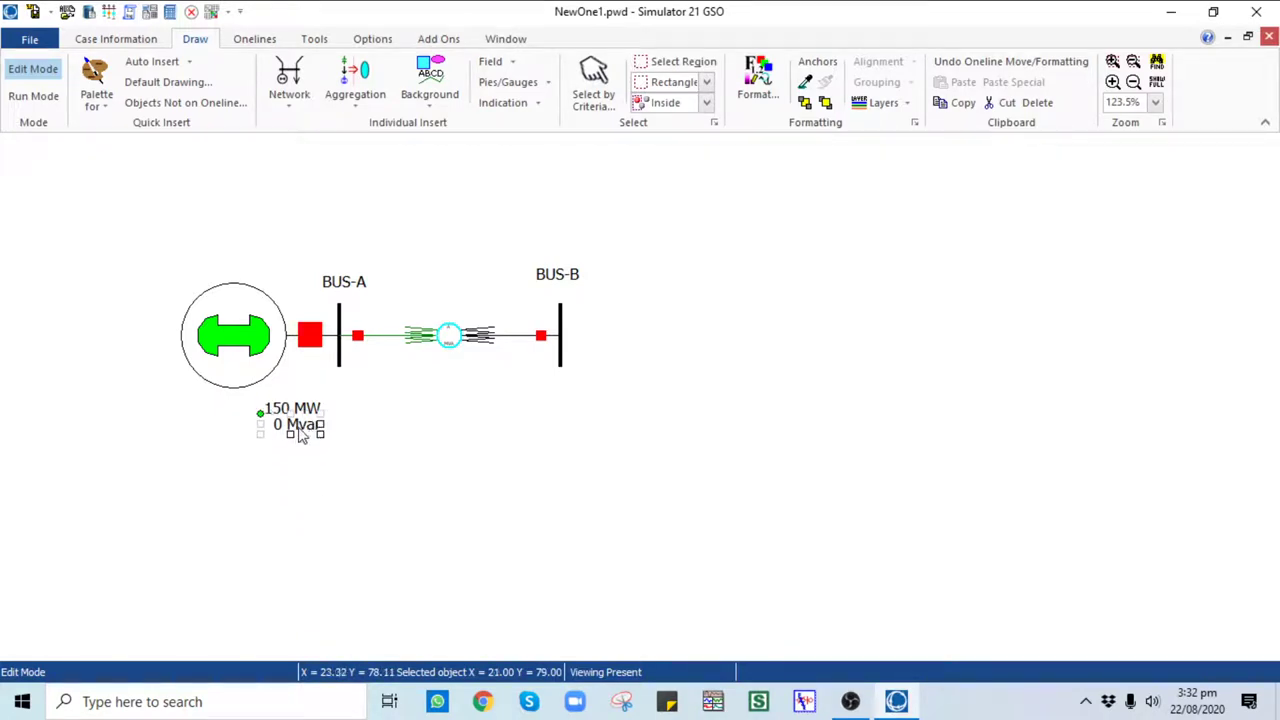
pyautogui.click(457, 434)
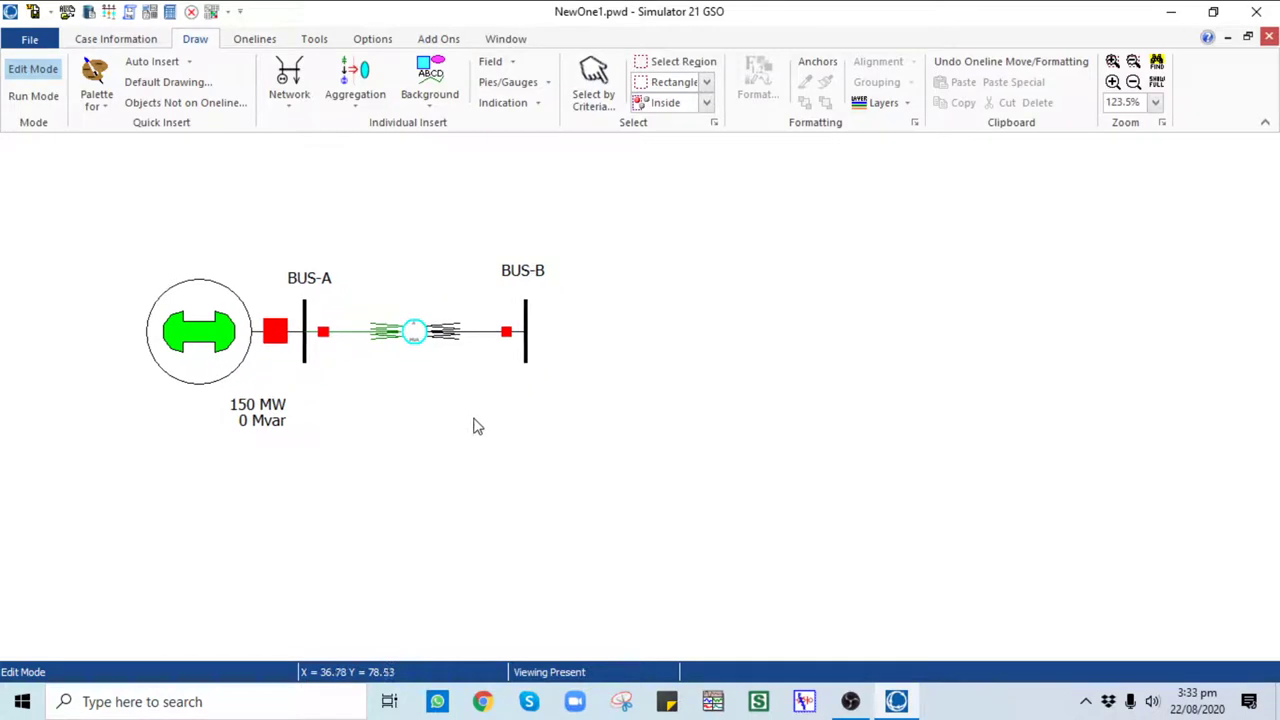
# Step: Insert a 138 kV bus named BUS-C on the oneline, to the right of BUS-B
pyautogui.click(293, 104)
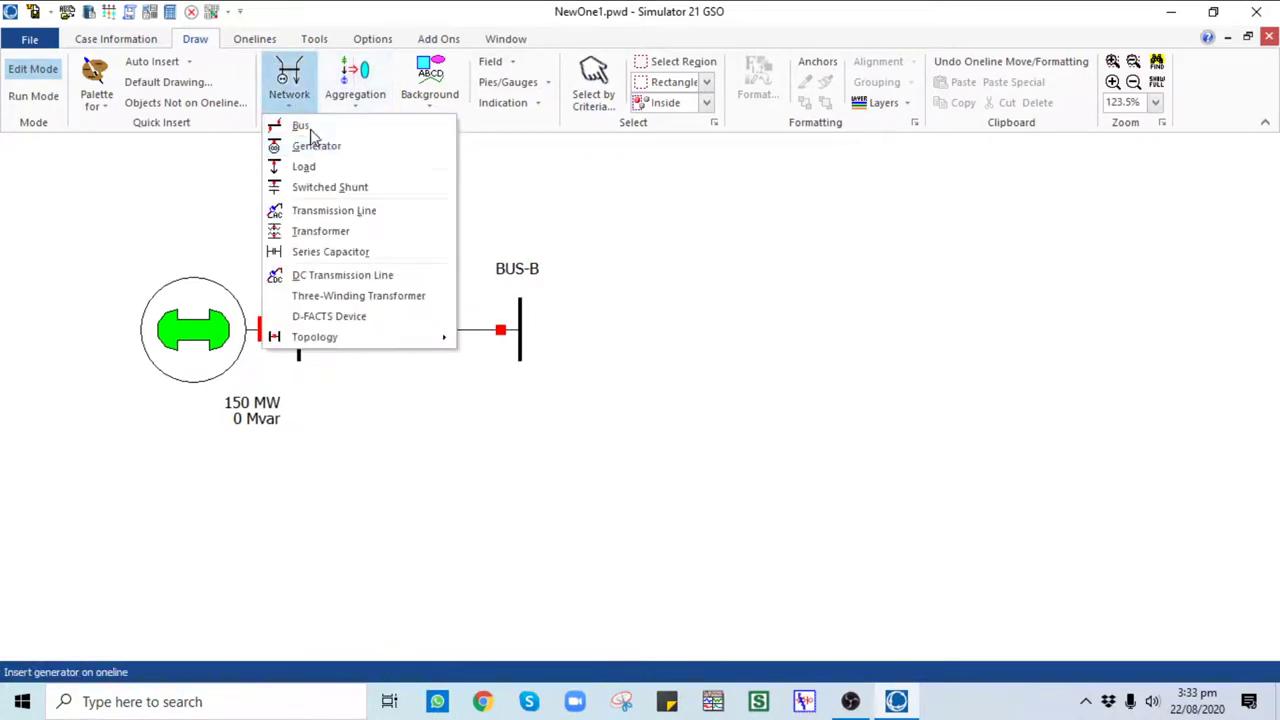
pyautogui.click(300, 126)
pyautogui.click(745, 321)
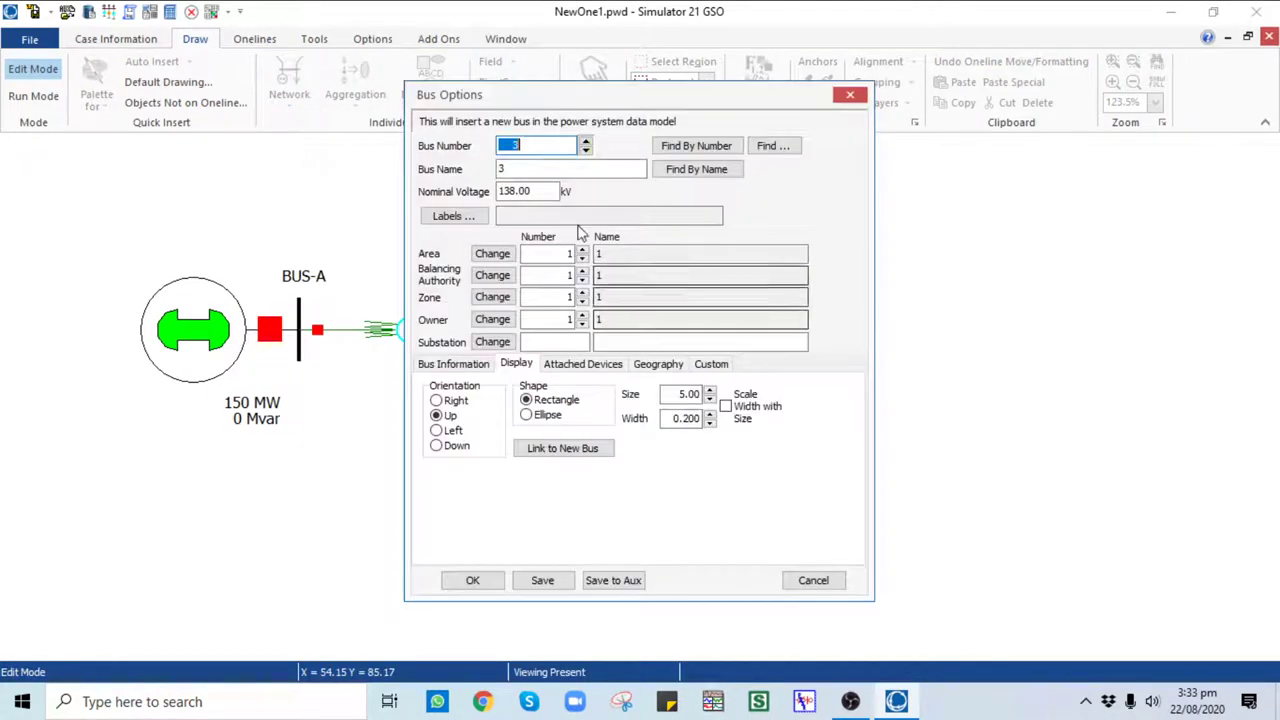
pyautogui.click(508, 168)
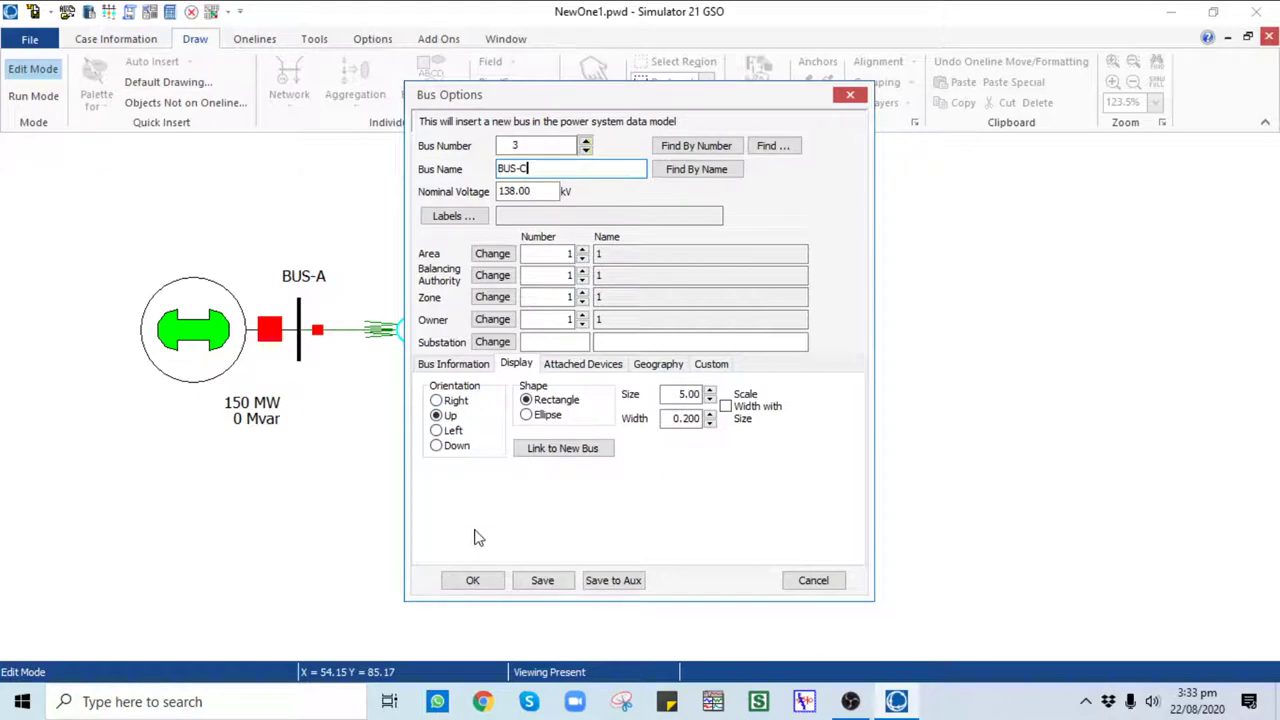
pyautogui.click(472, 580)
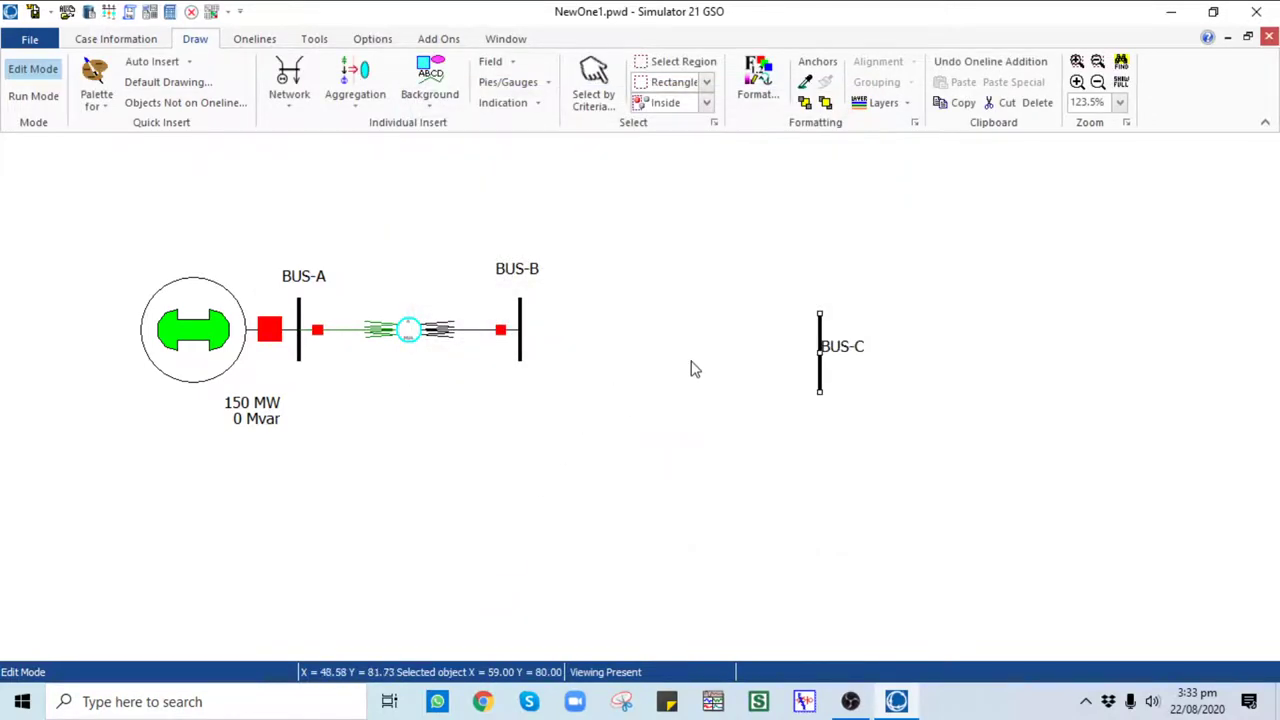
# Step: Move BUS-C closer to BUS-B and place its name label above the bus bar
pyautogui.moveTo(826, 378); pyautogui.dragTo(763, 357)
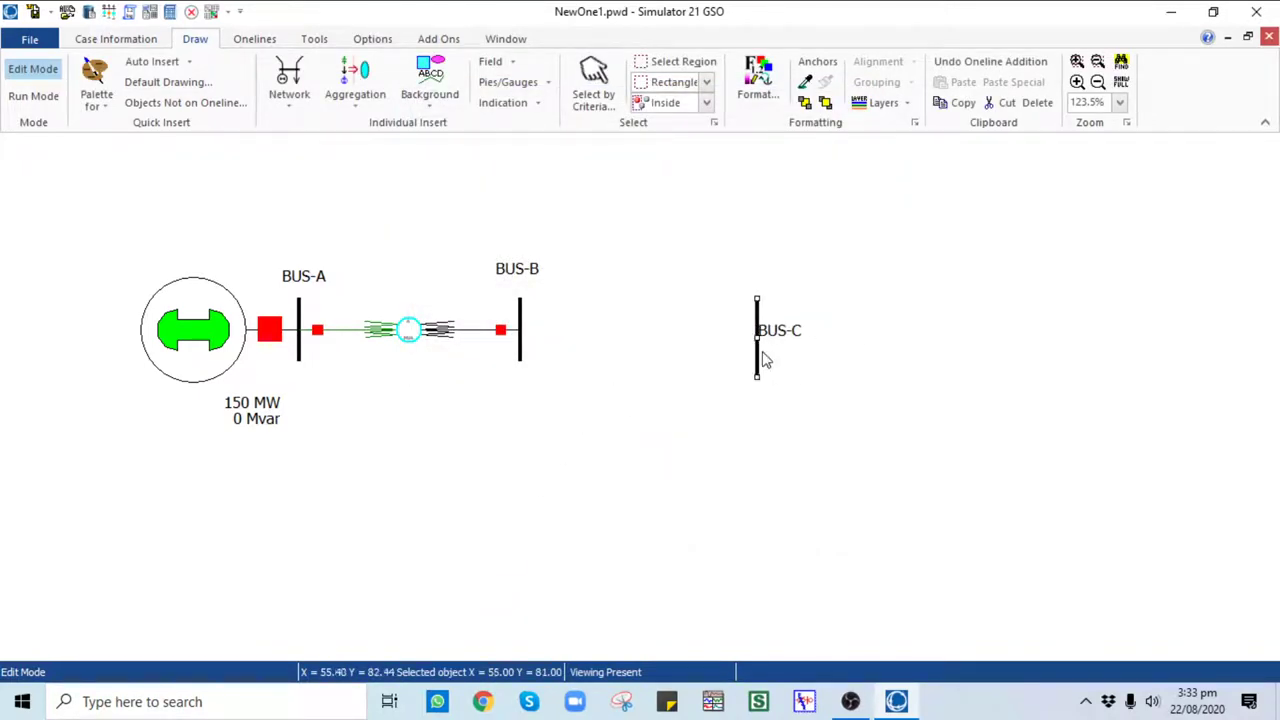
pyautogui.moveTo(780, 314); pyautogui.dragTo(762, 283)
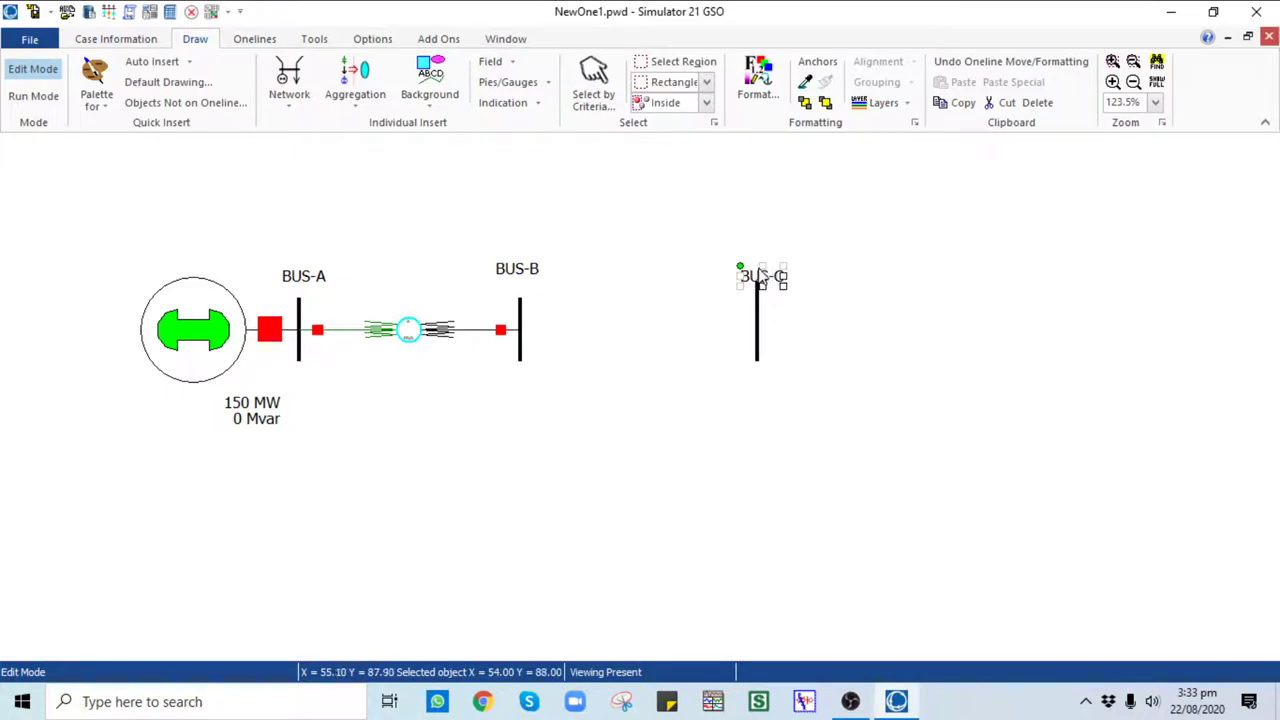
pyautogui.press('Up')
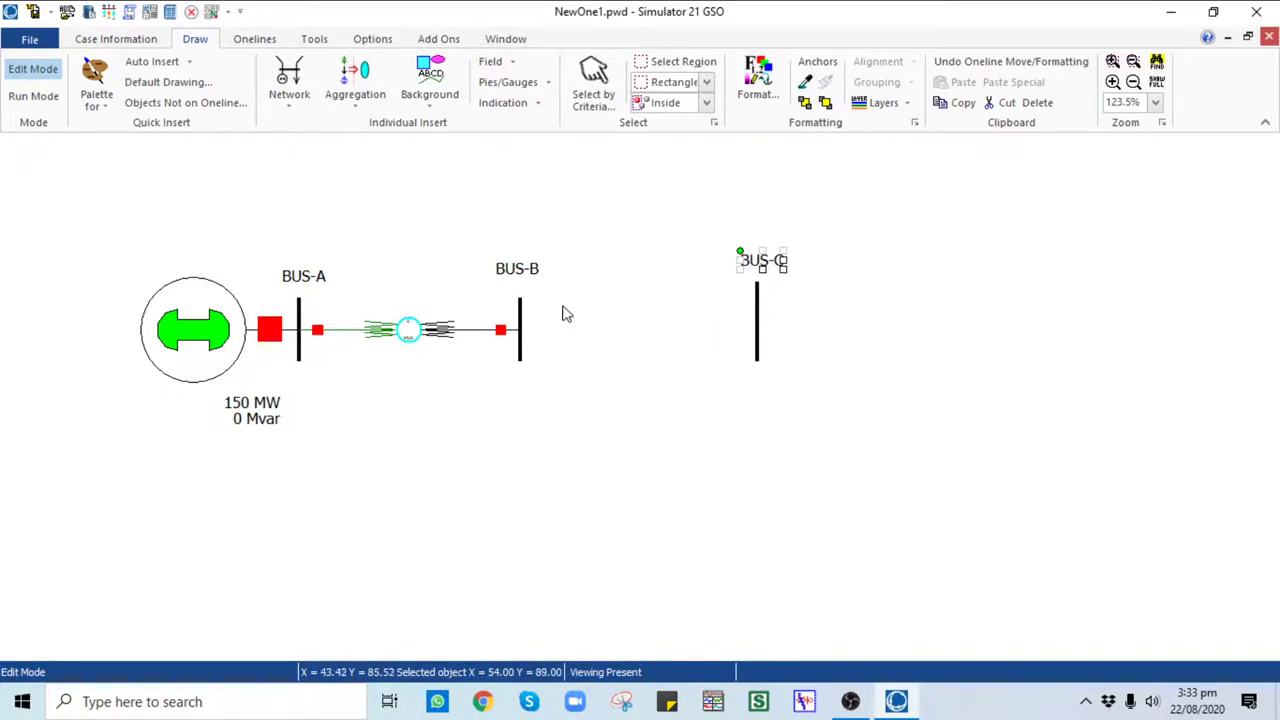
# Step: Check the BUS-B settings and shorten the BUS-C bar so it lines up with BUS-B
pyautogui.doubleClick(520, 324)
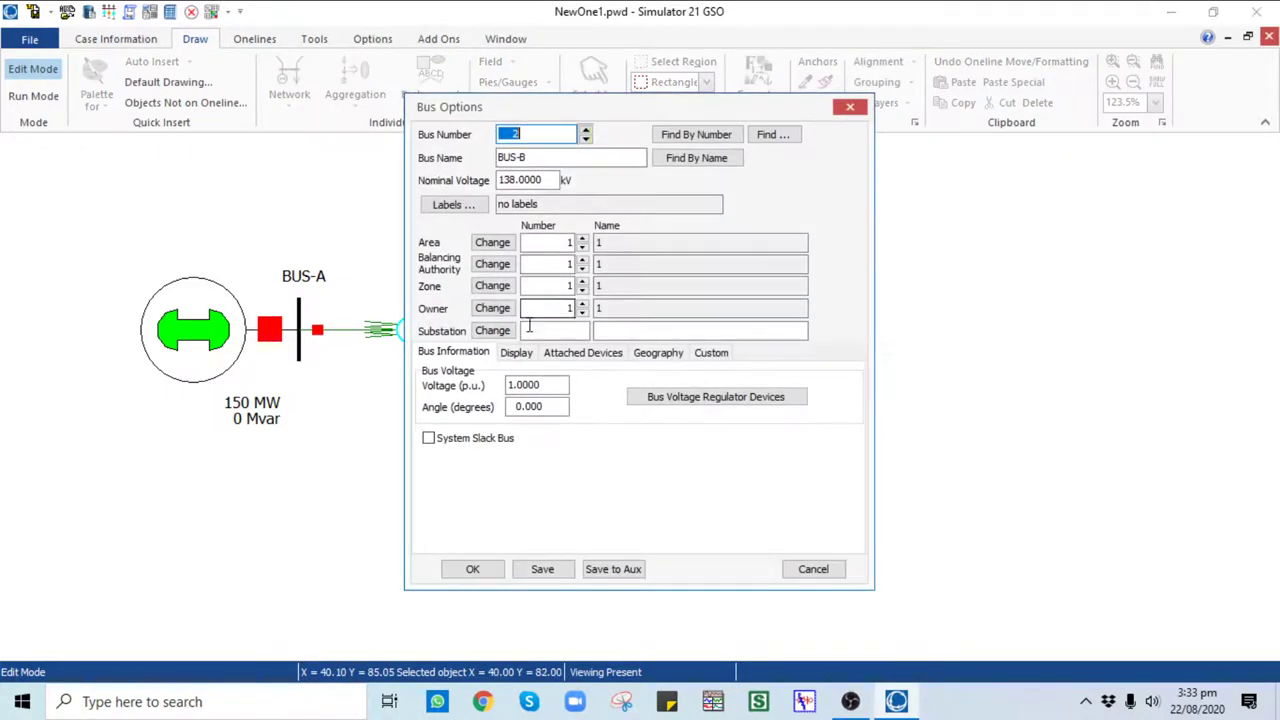
pyautogui.click(477, 569)
pyautogui.click(757, 320)
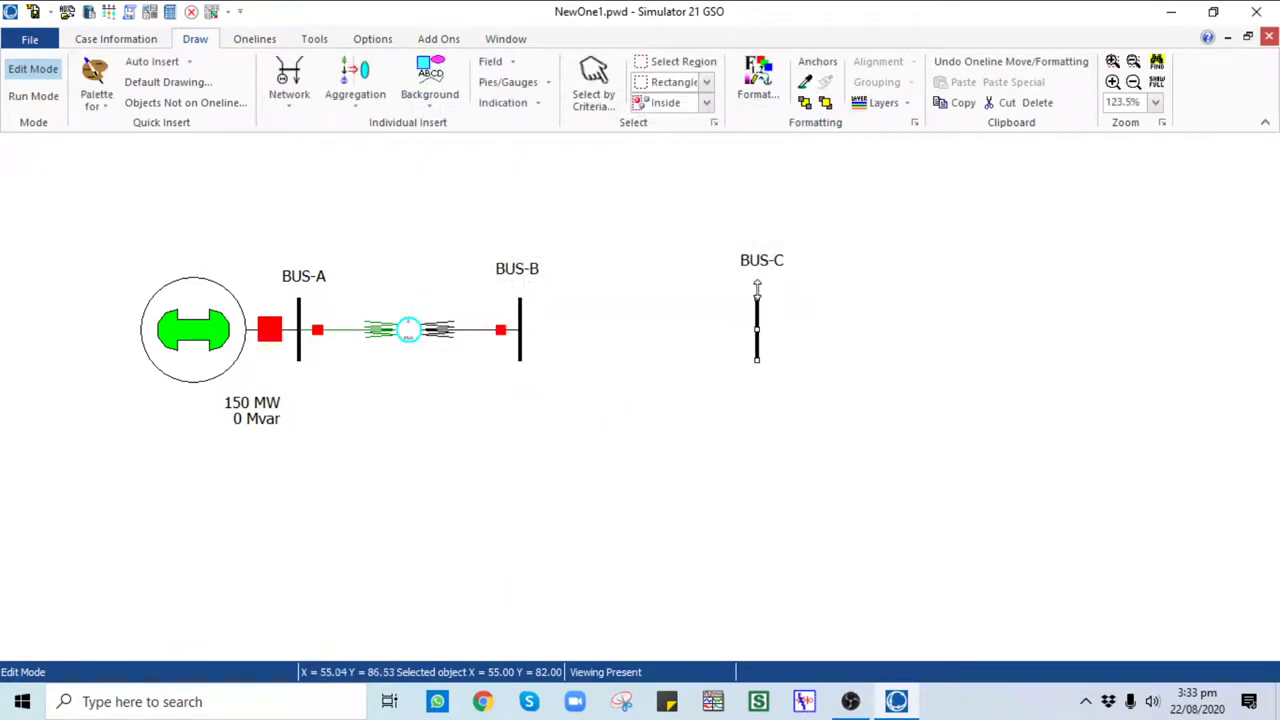
pyautogui.click(688, 344)
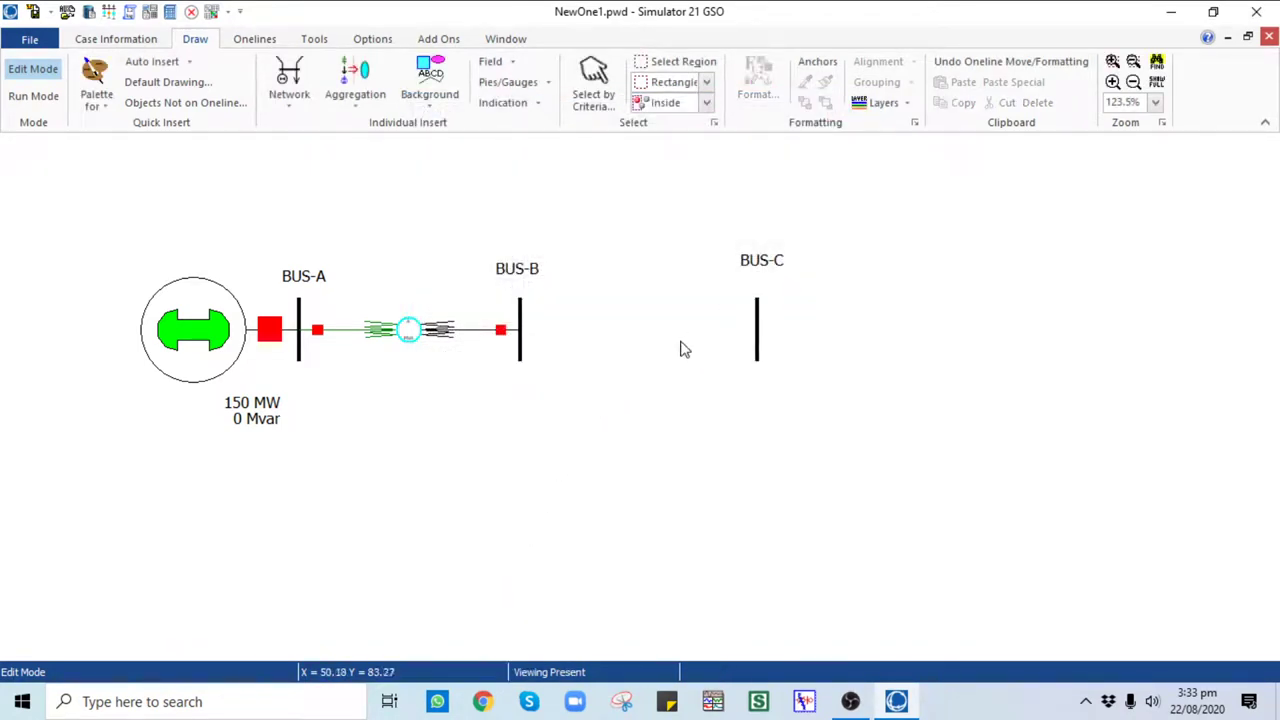
# Step: Draw a transmission line from BUS-B to BUS-C
pyautogui.click(295, 106)
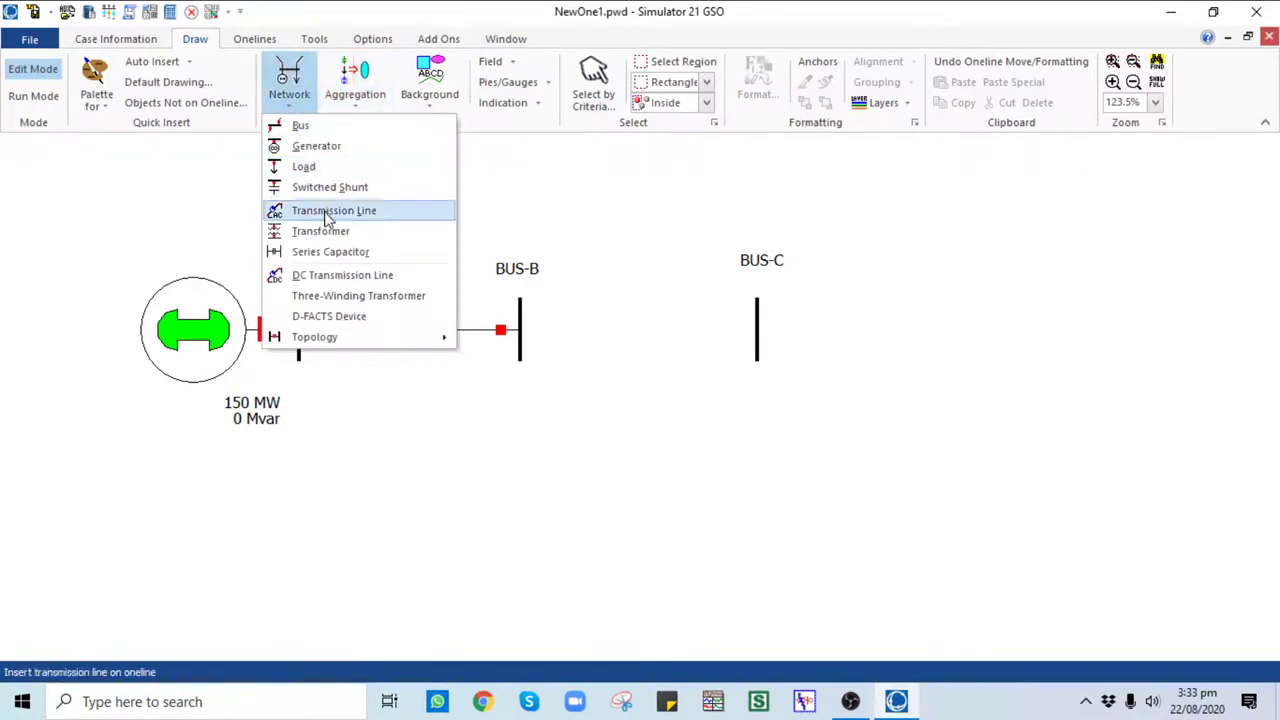
pyautogui.click(333, 210)
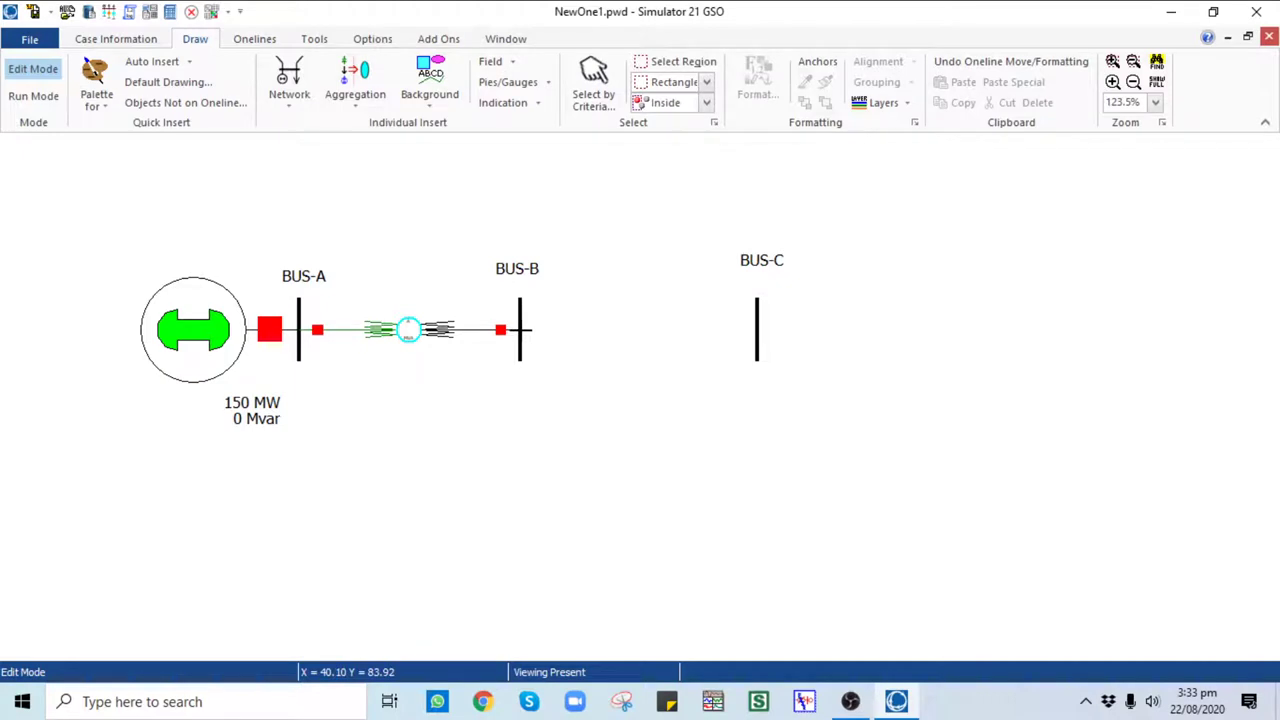
pyautogui.click(522, 329)
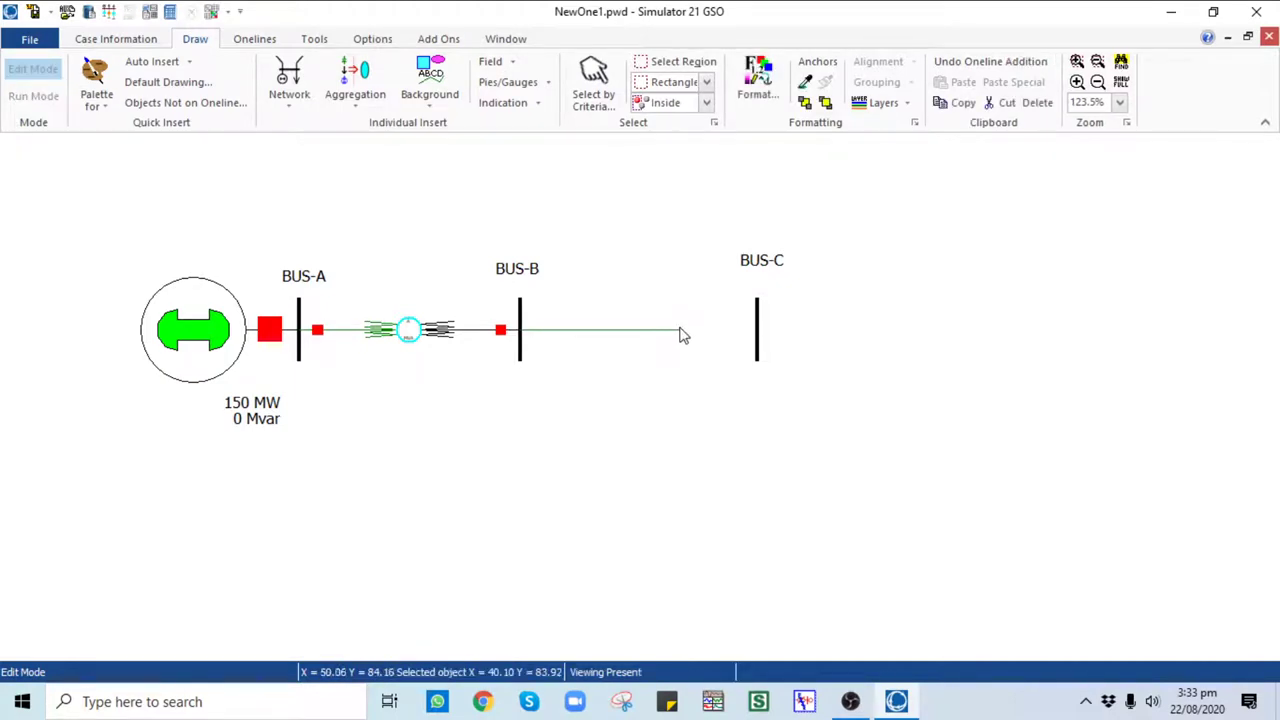
pyautogui.doubleClick(757, 336)
# Step: Set the BUS-B to BUS-C line's series reactance (X) to 0.0001 per unit
pyautogui.doubleClick(610, 284)
pyautogui.press('BackSpace')
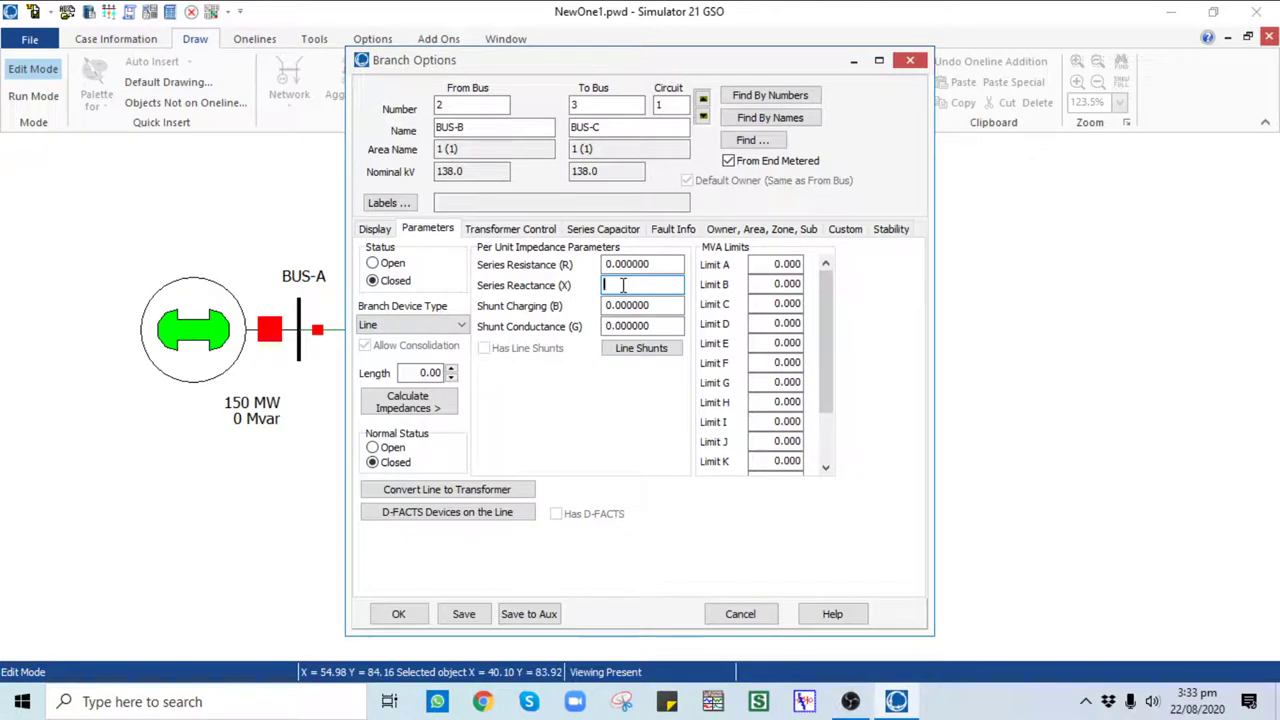
pyautogui.doubleClick(652, 265)
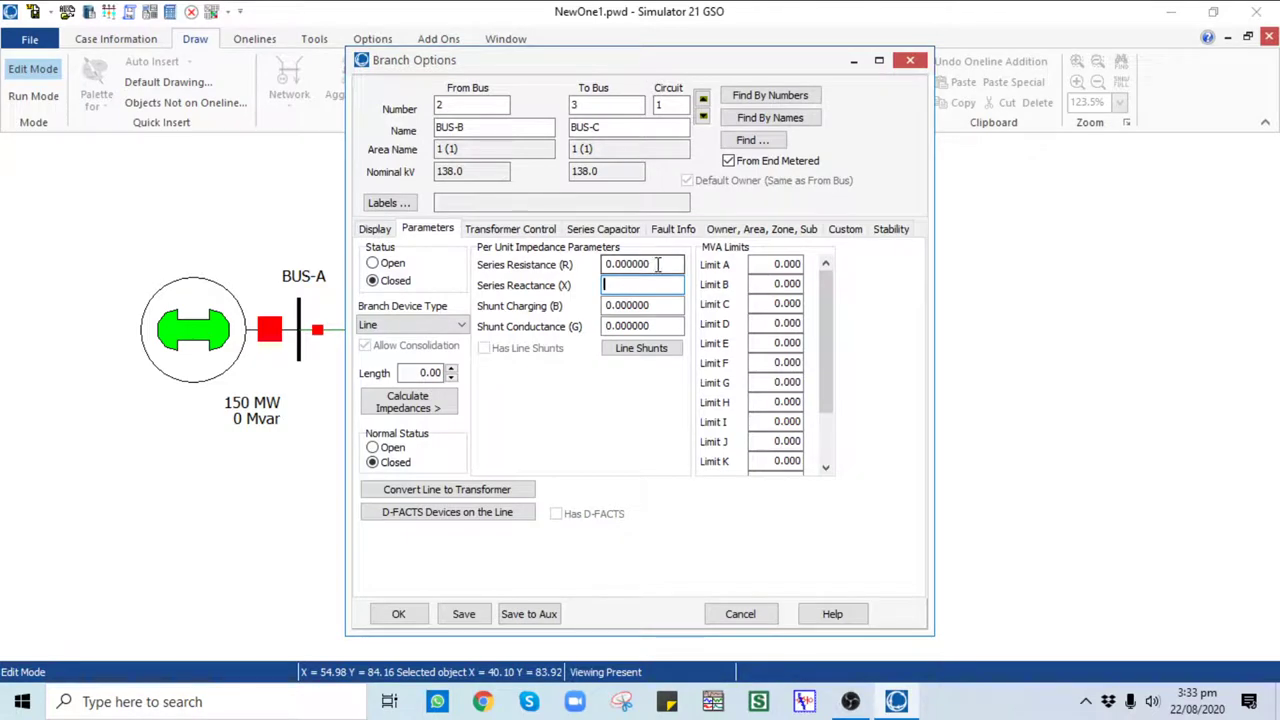
pyautogui.doubleClick(627, 305)
pyautogui.moveTo(652, 264); pyautogui.dragTo(641, 264)
pyautogui.click(612, 286)
pyautogui.write('0.0001')
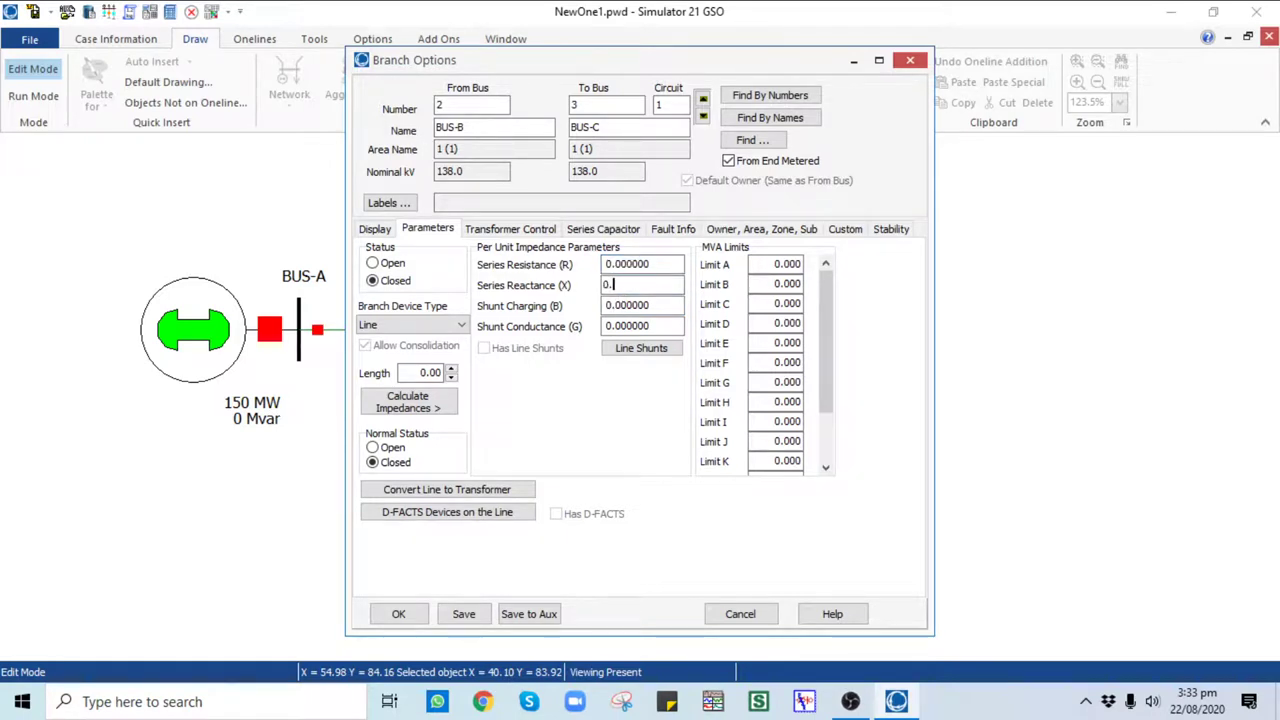
# Step: Set the line's MVA Limit A to 112 and accept the branch settings
pyautogui.click(622, 312)
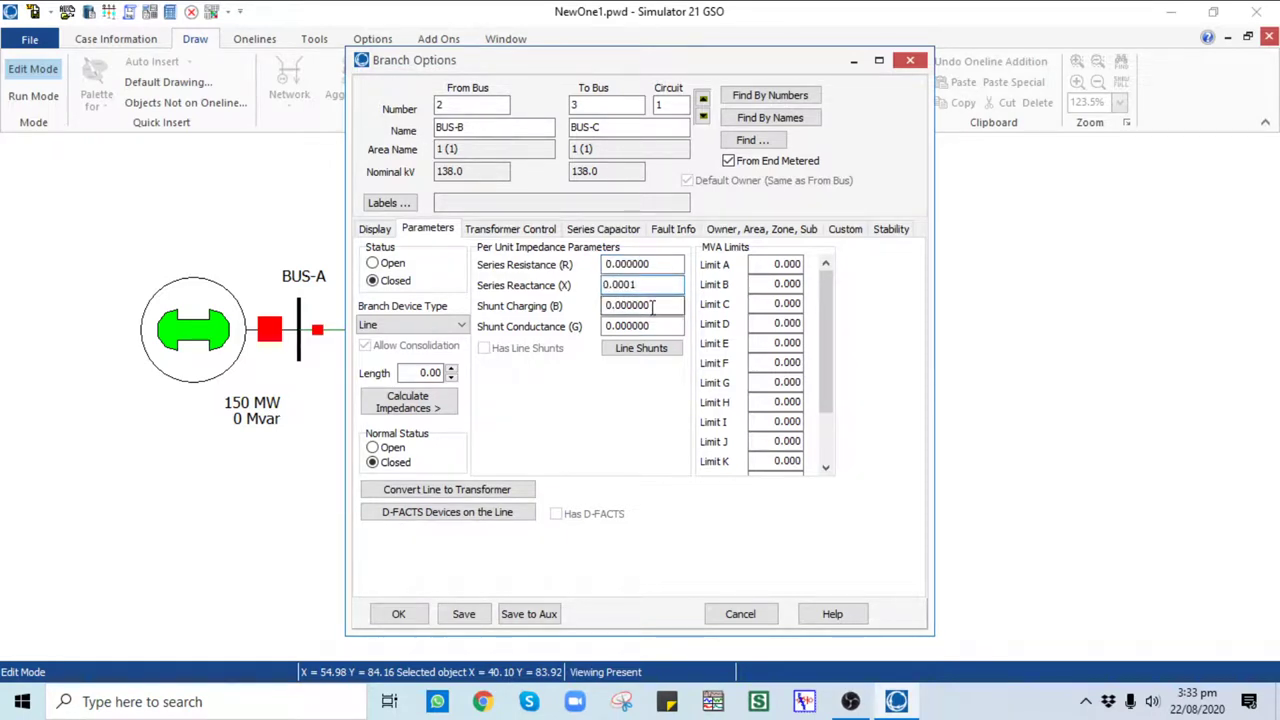
pyautogui.moveTo(645, 306); pyautogui.dragTo(593, 310)
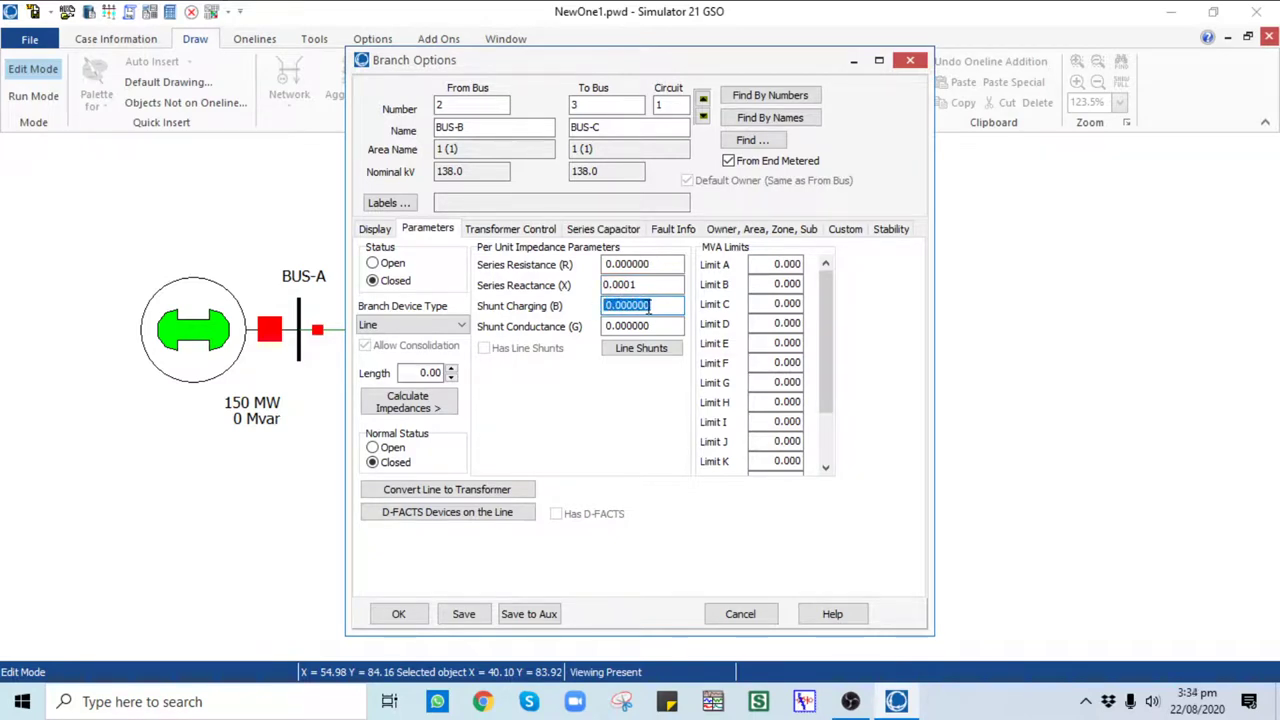
pyautogui.moveTo(772, 264); pyautogui.dragTo(815, 264)
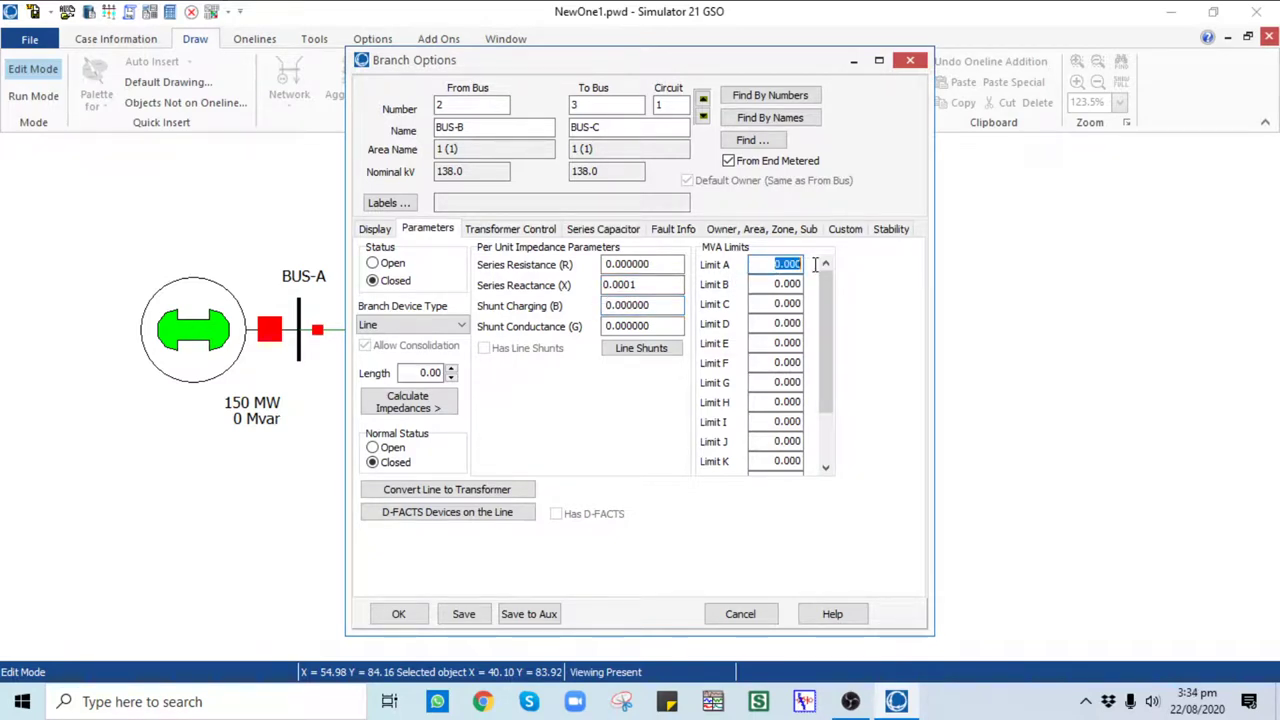
pyautogui.write('112')
pyautogui.click(404, 615)
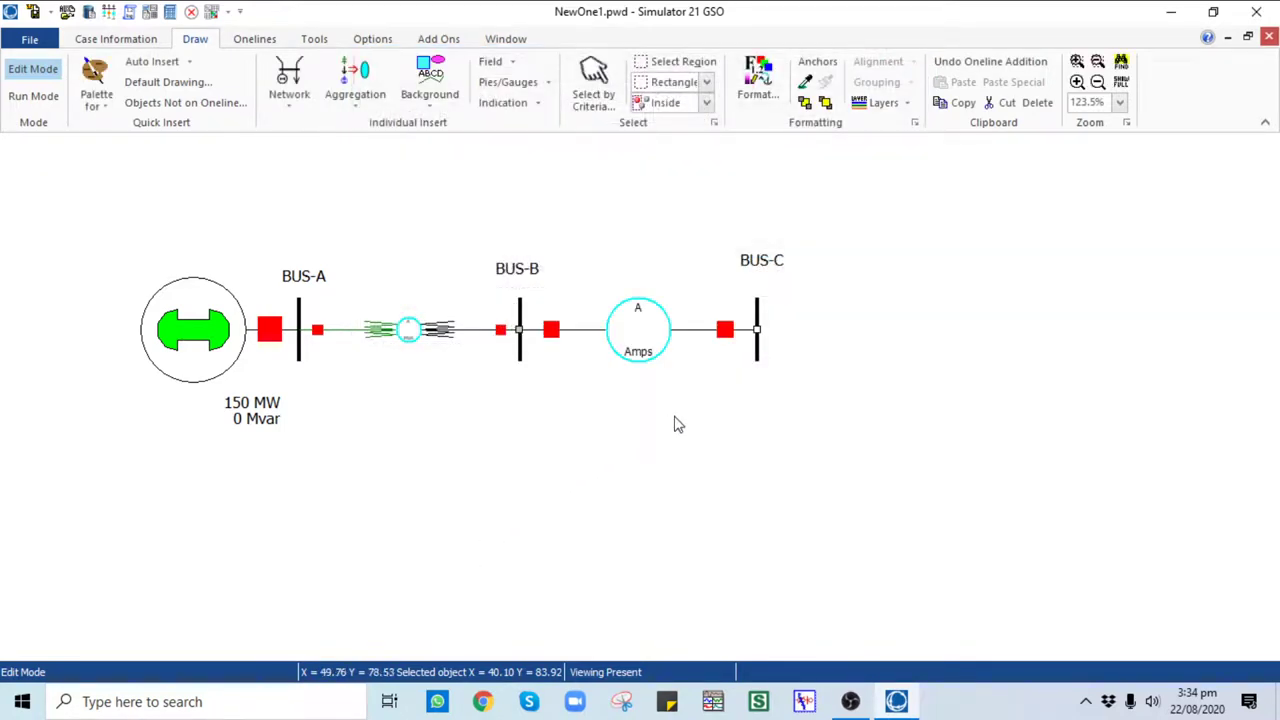
# Step: Insert a load at BUS-C with a constant power of 100 MW and 50 Mvar
pyautogui.moveTo(730, 393); pyautogui.dragTo(674, 403)
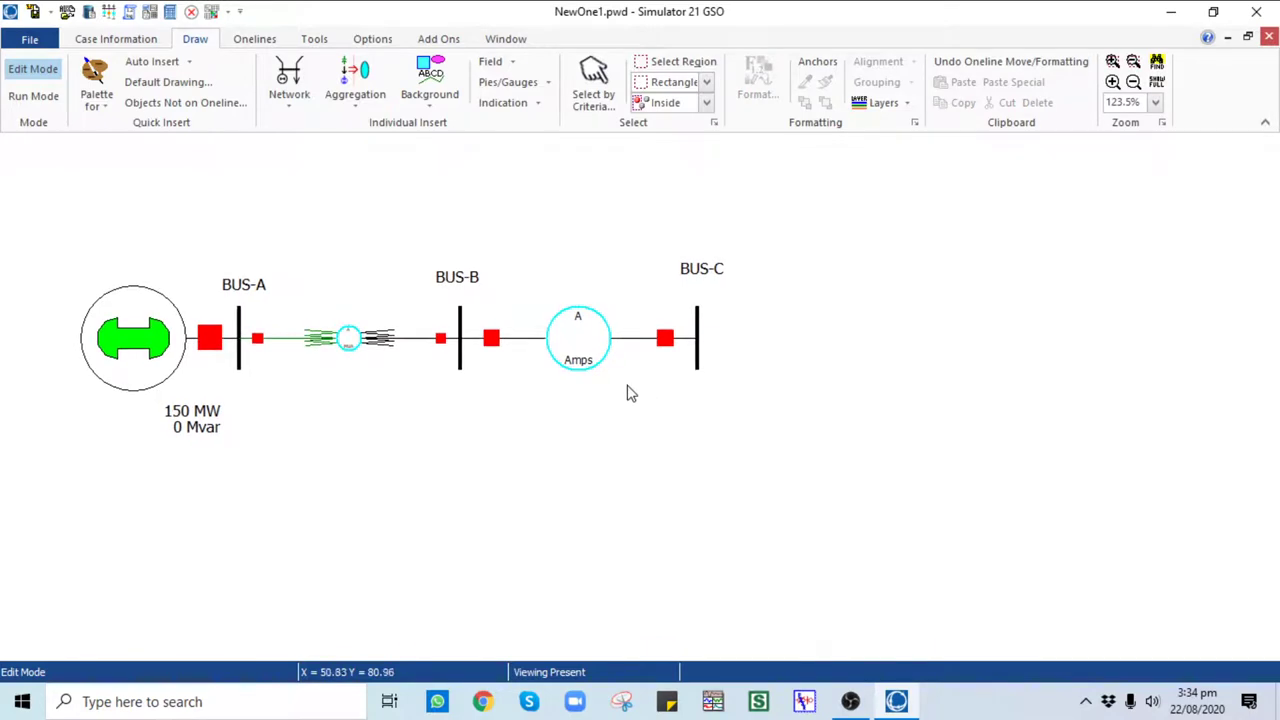
pyautogui.click(289, 100)
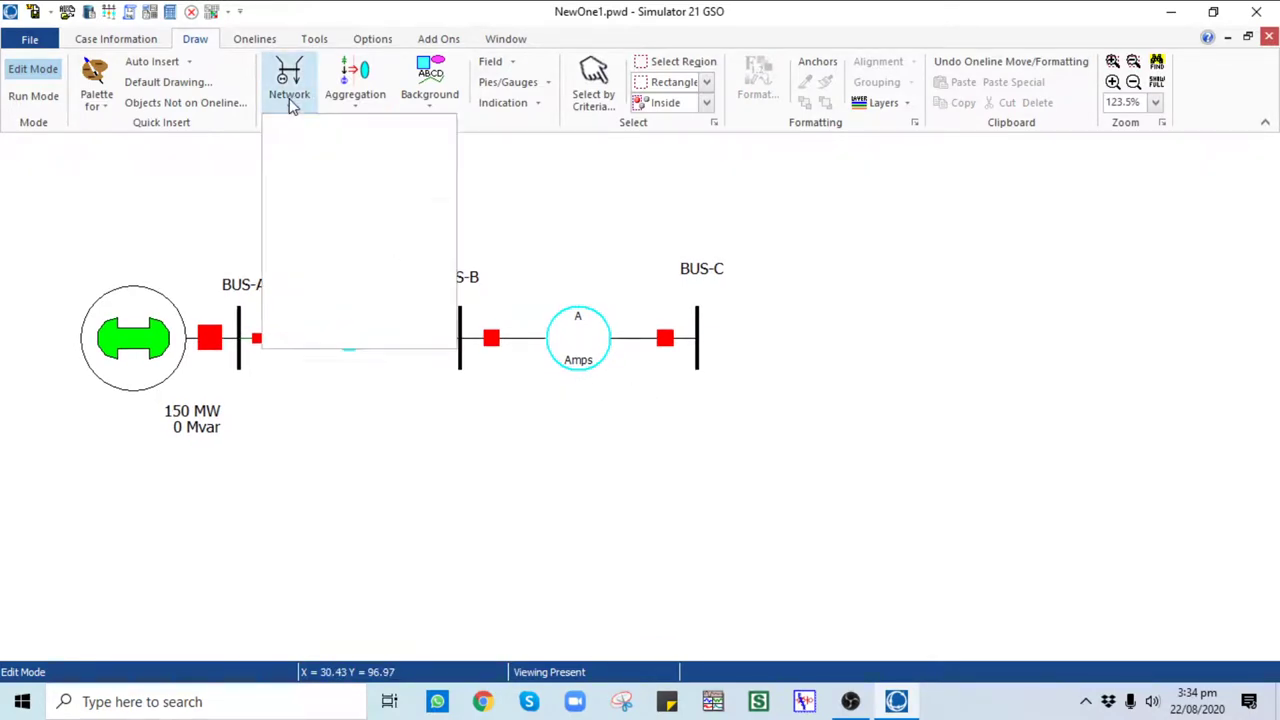
pyautogui.click(303, 166)
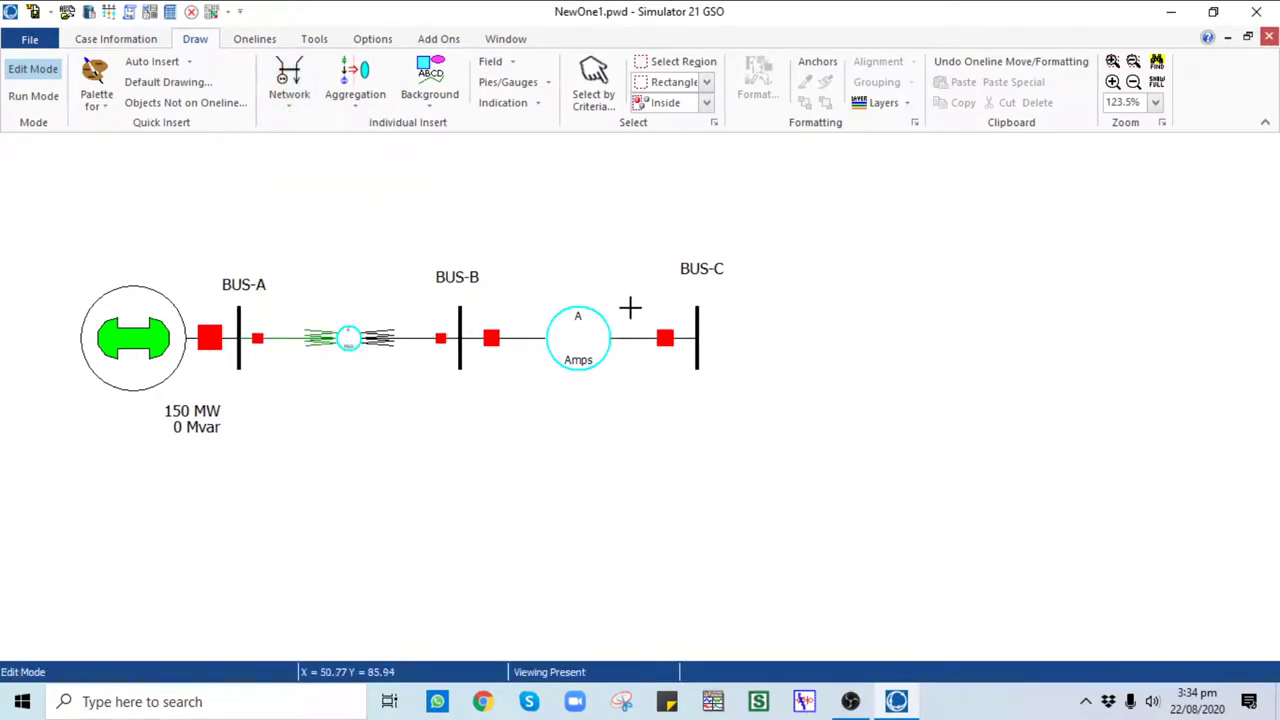
pyautogui.click(719, 338)
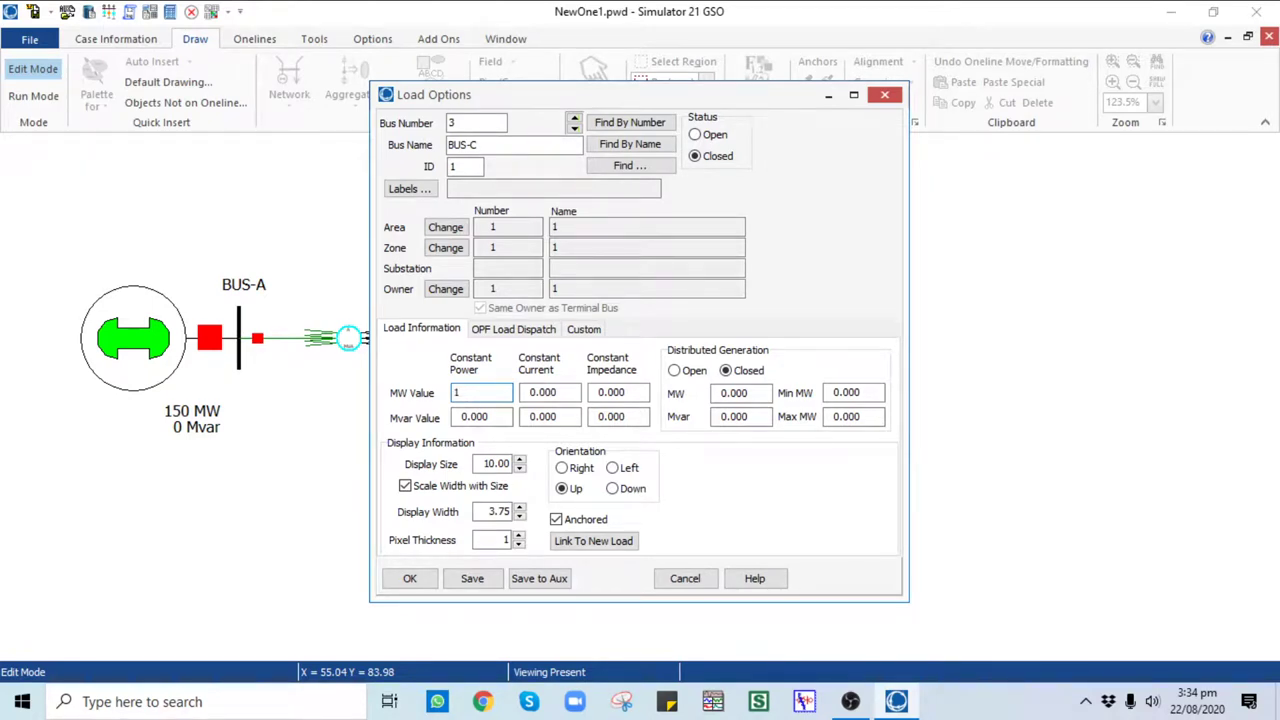
pyautogui.click(470, 416)
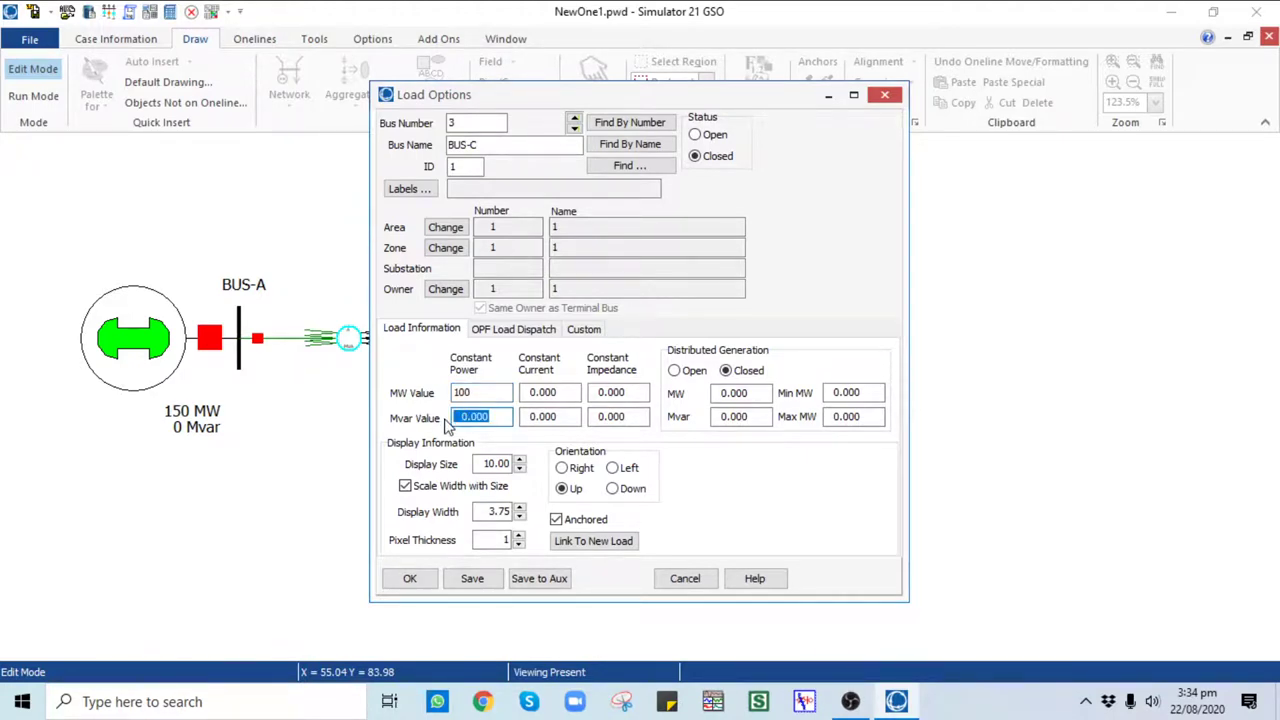
pyautogui.write('50')
# Step: Set the BUS-C load's orientation to Right and accept the load settings
pyautogui.click(569, 393)
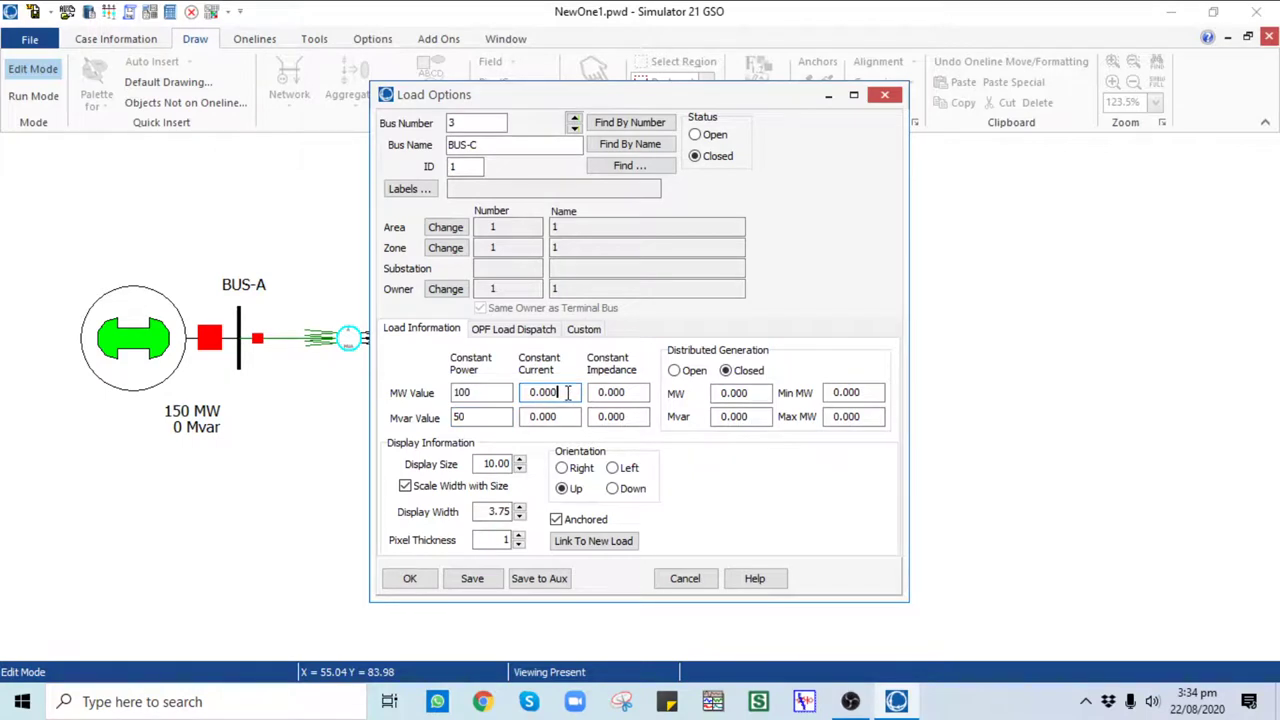
pyautogui.press('Tab')
pyautogui.doubleClick(540, 394)
pyautogui.click(620, 420)
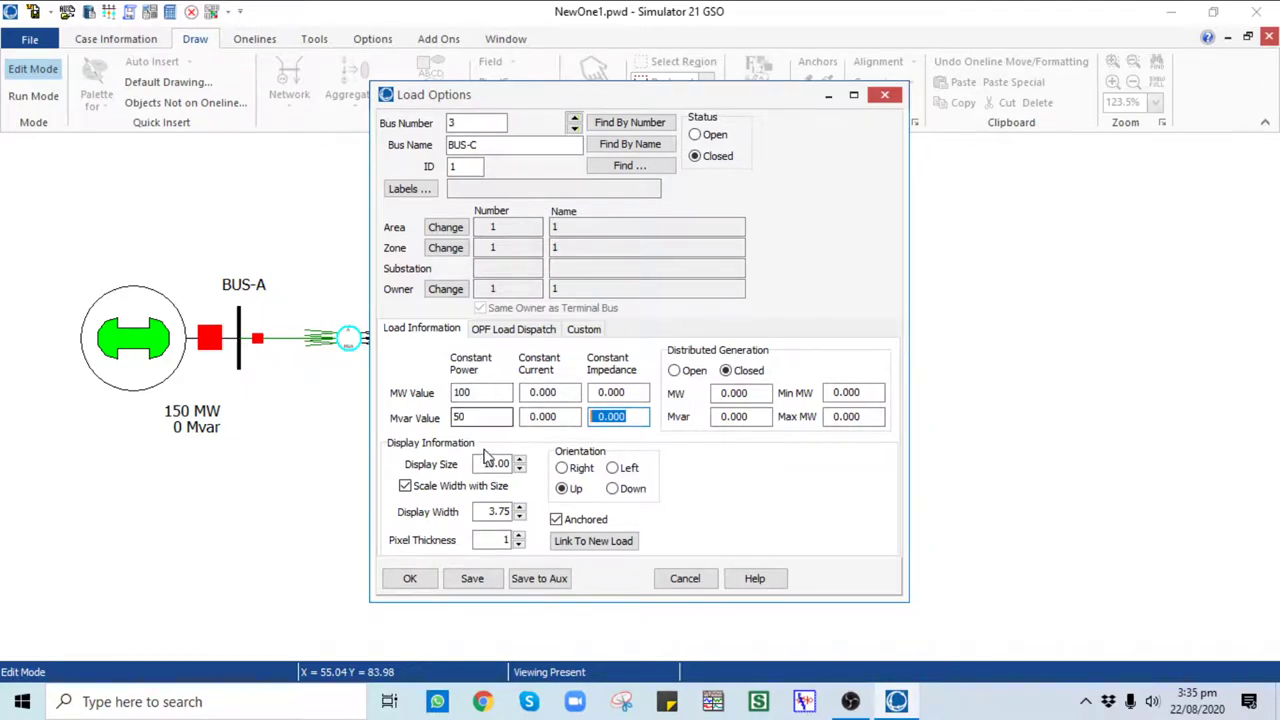
pyautogui.click(563, 469)
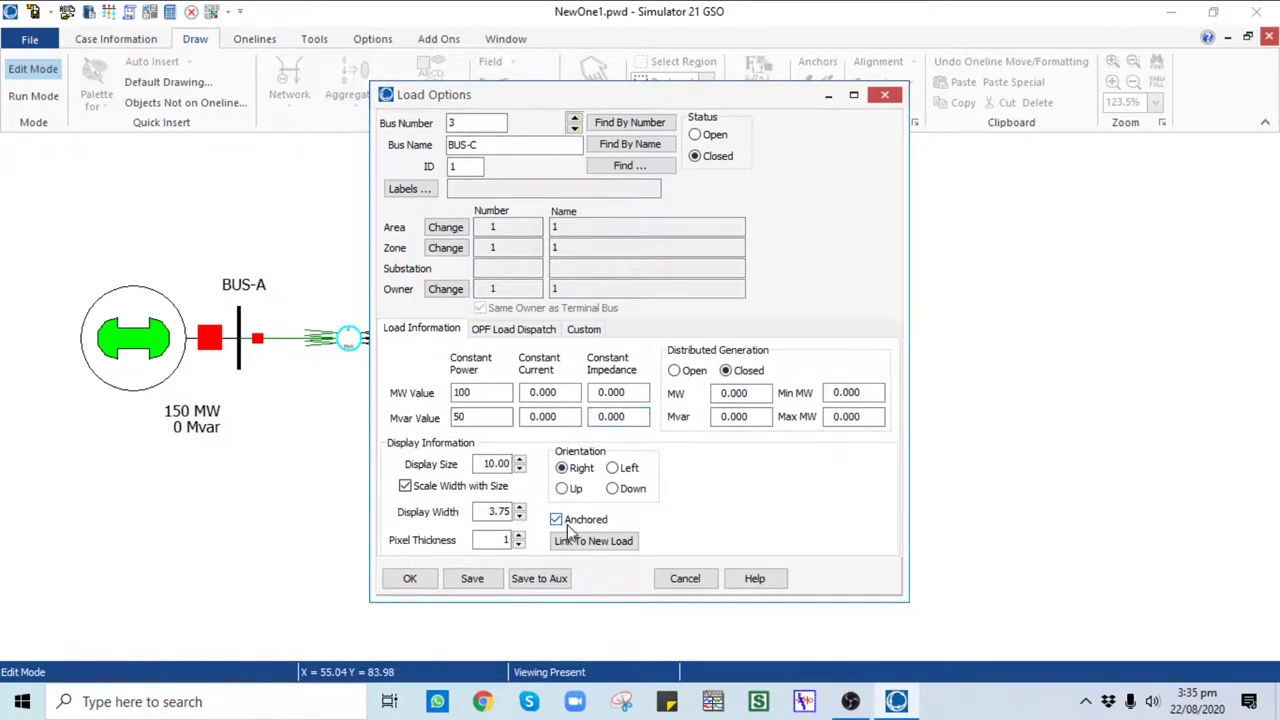
pyautogui.click(410, 578)
pyautogui.click(686, 451)
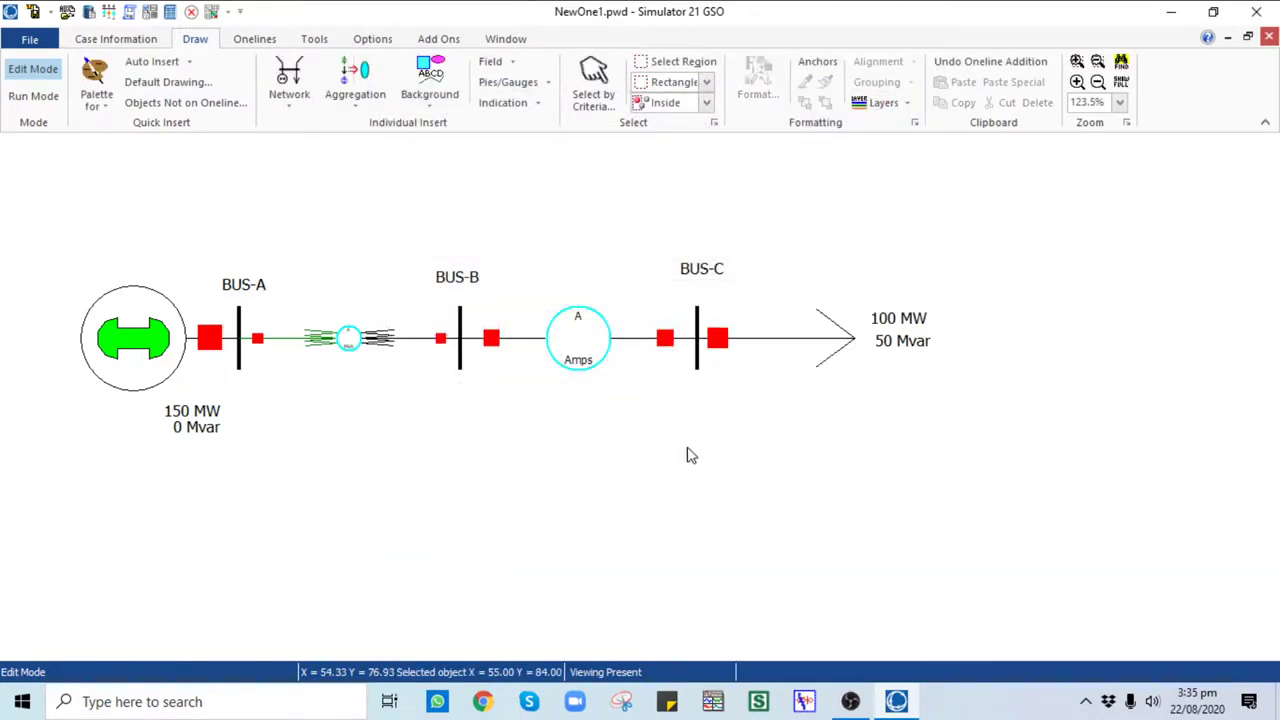
pyautogui.moveTo(486, 471); pyautogui.dragTo(551, 460)
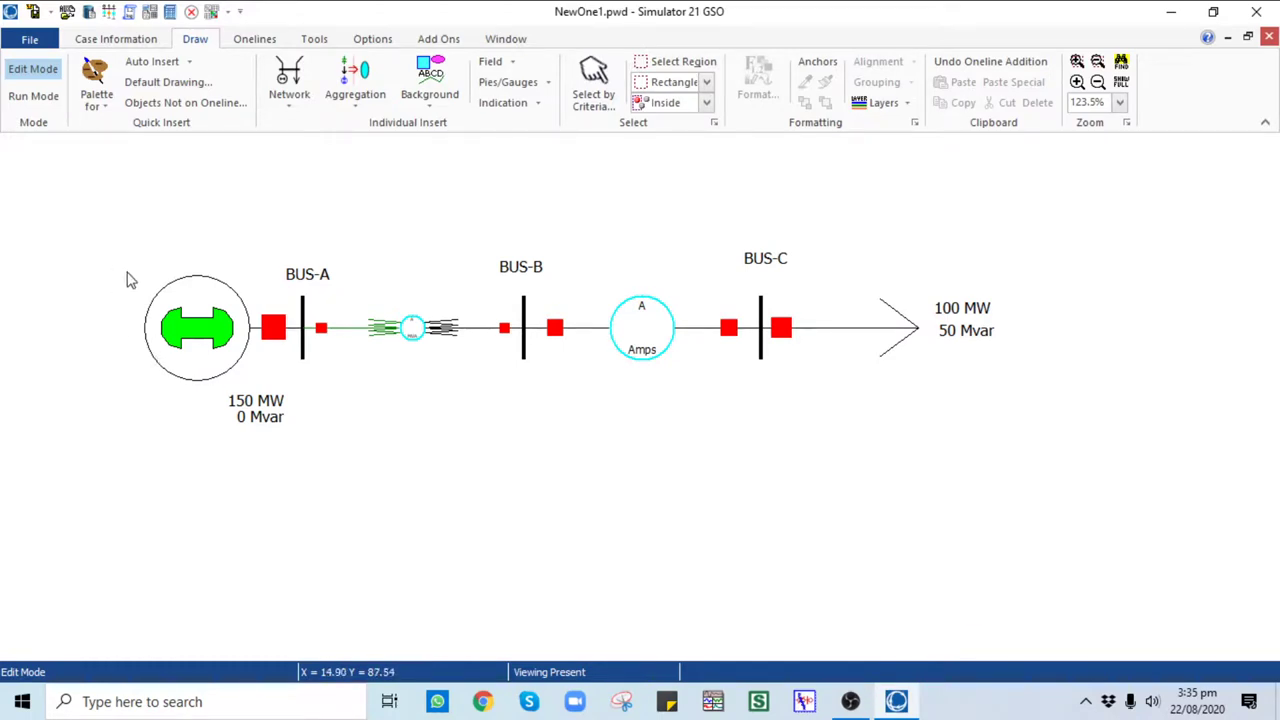
pyautogui.click(31, 41)
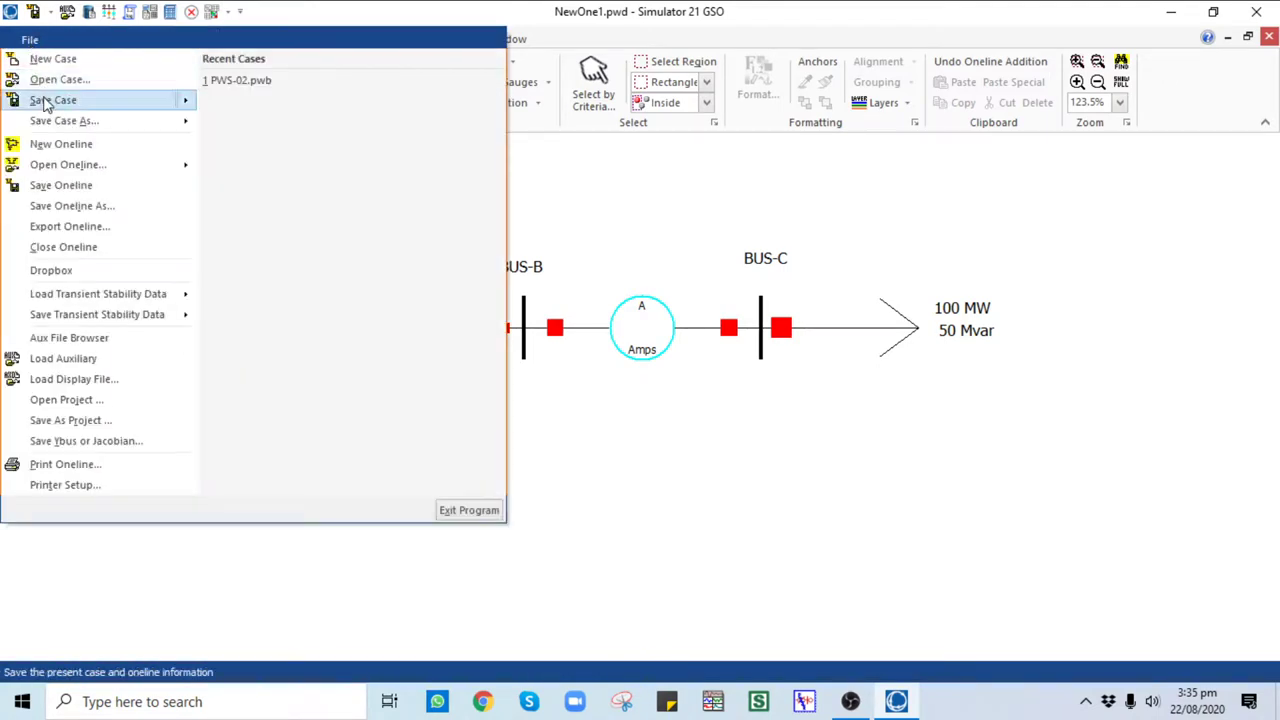
pyautogui.click(51, 102)
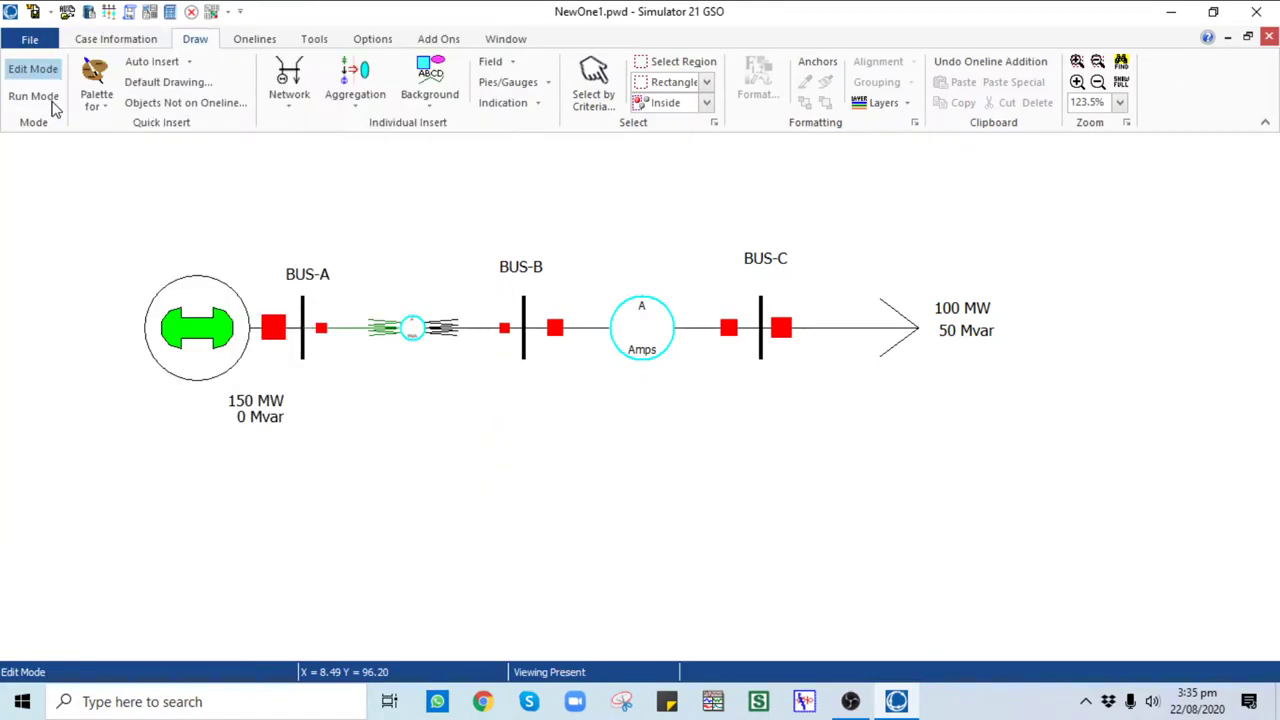
pyautogui.click(574, 421)
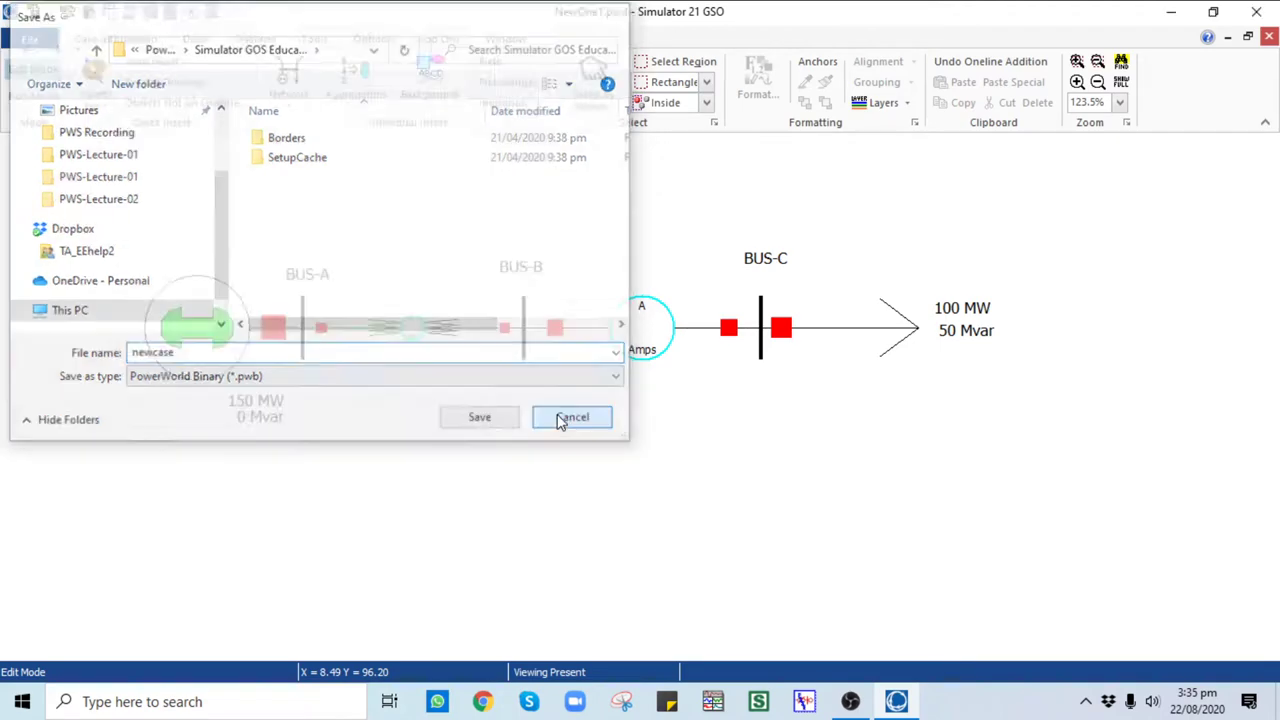
# Step: Save the case as PWS-02.pwb in the PWS-Lecture-02 folder, replacing the existing file
pyautogui.click(30, 39)
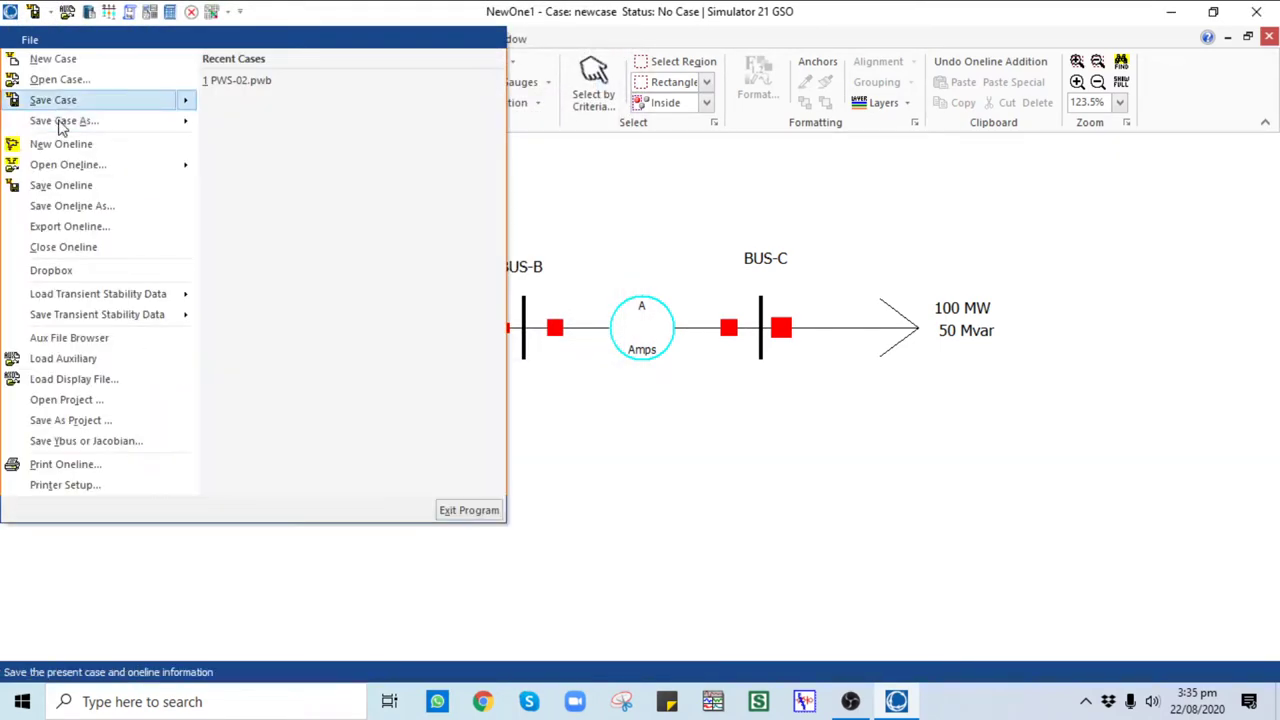
pyautogui.click(62, 122)
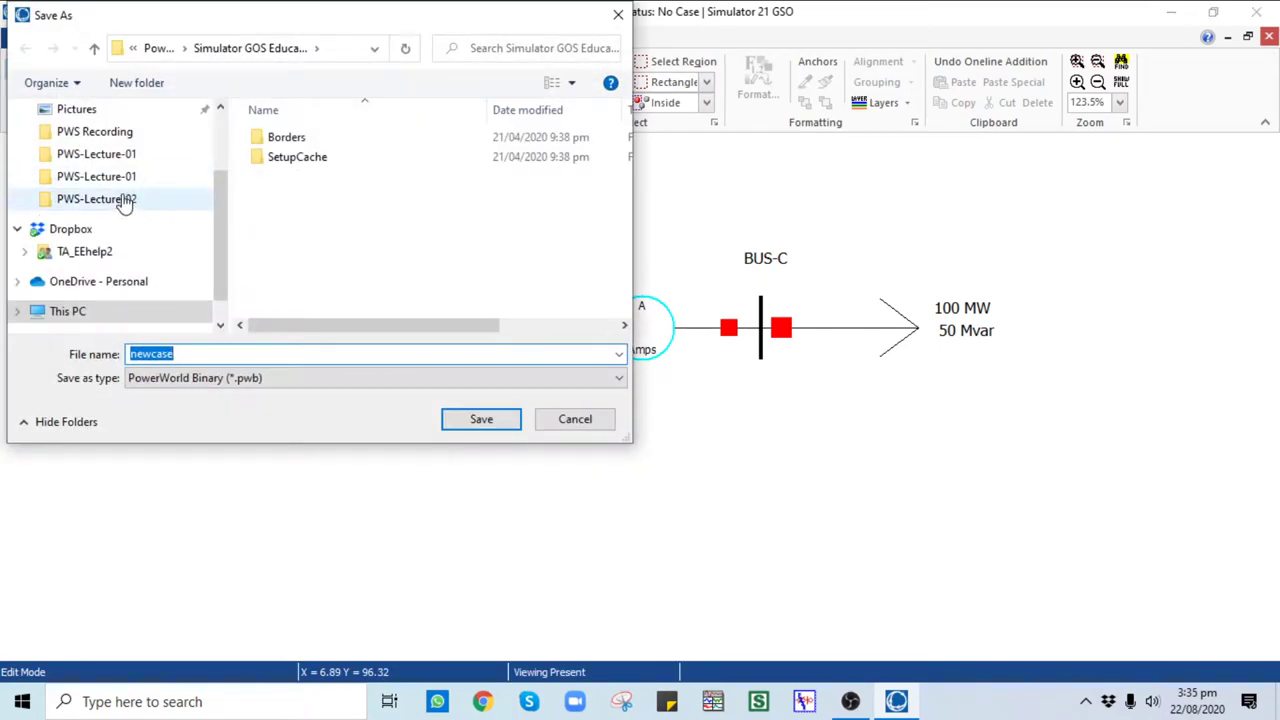
pyautogui.click(123, 199)
pyautogui.doubleClick(317, 143)
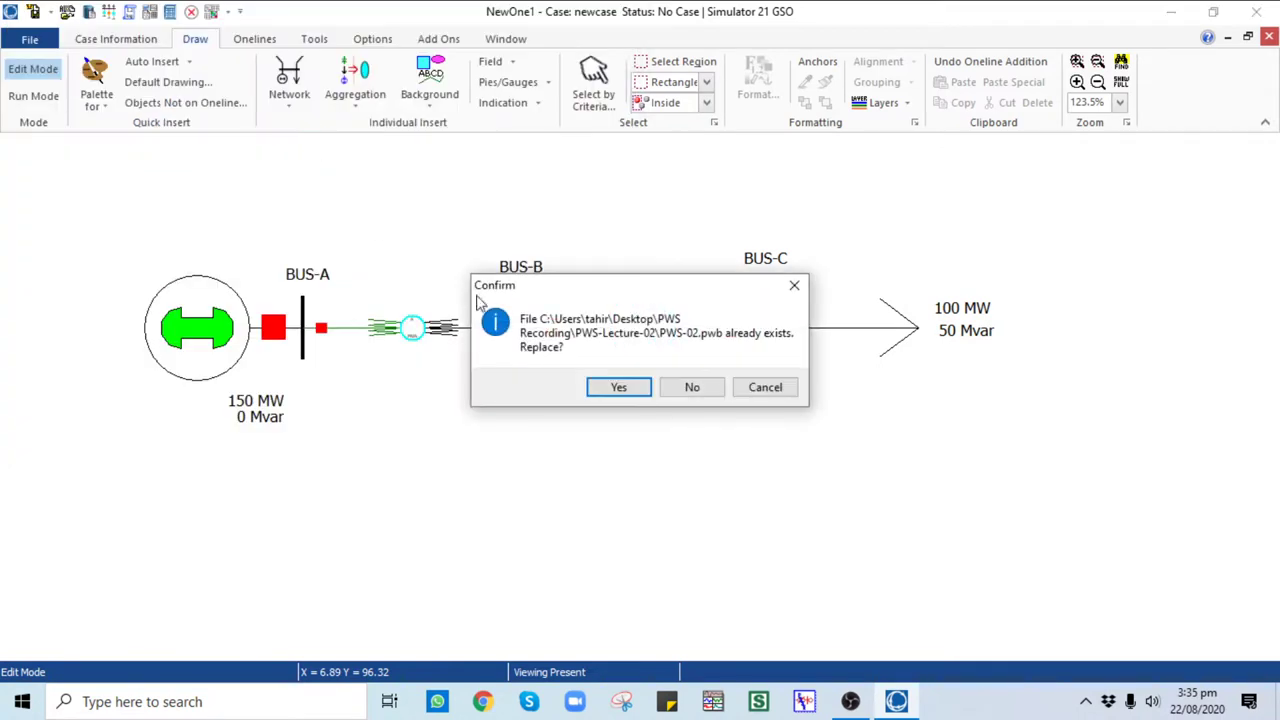
pyautogui.click(605, 386)
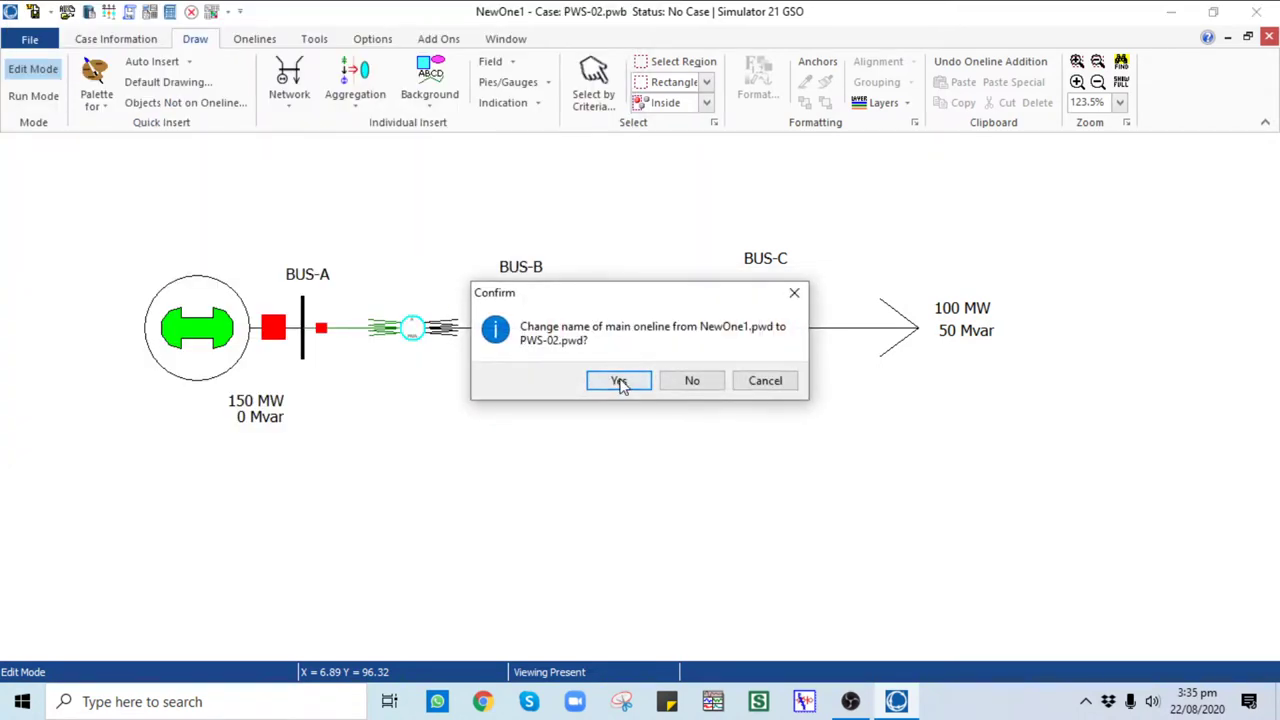
# Step: Rename the main oneline to PWS-02.pwd and save it over the existing display file, without adding a case comment
pyautogui.click(580, 383)
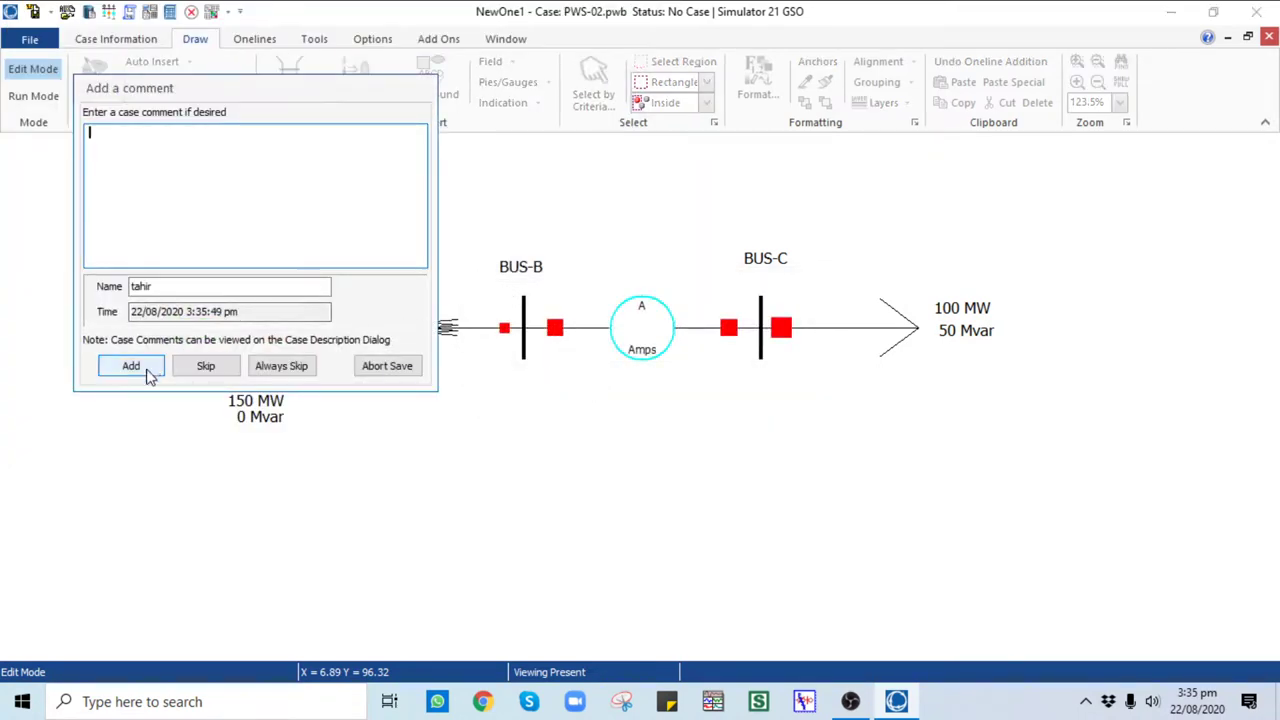
pyautogui.click(205, 366)
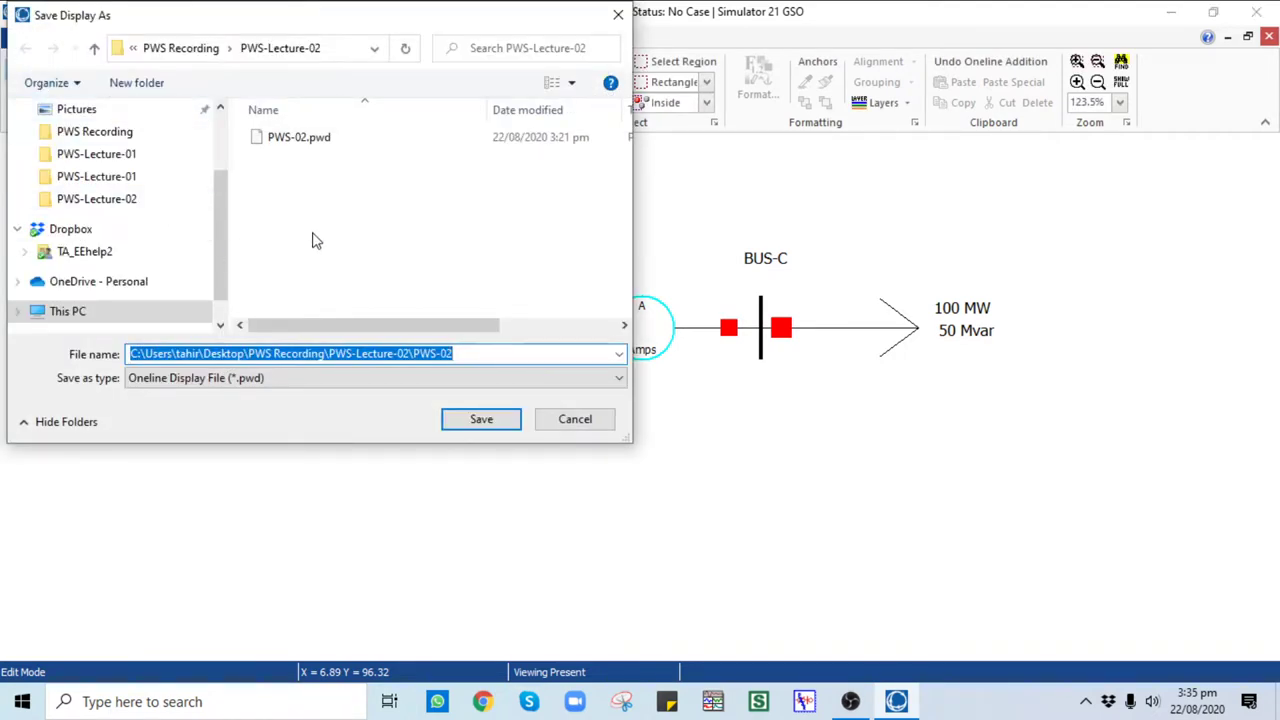
pyautogui.click(327, 140)
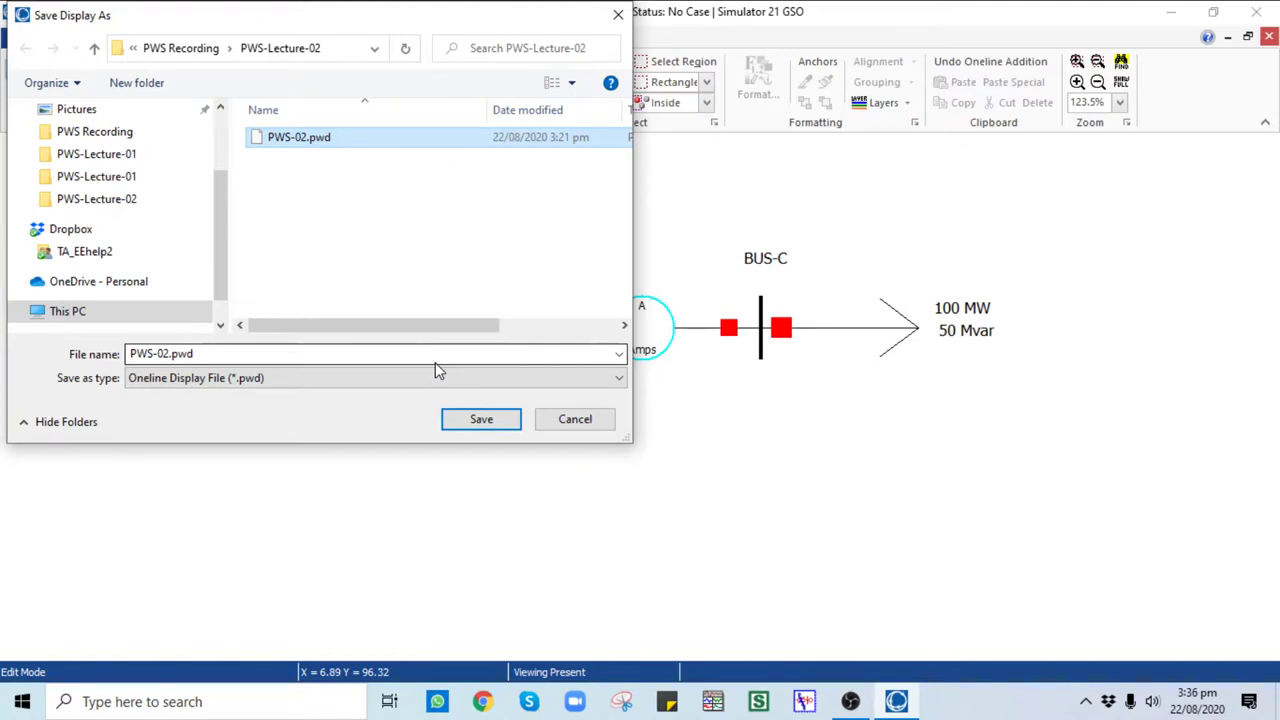
pyautogui.click(470, 420)
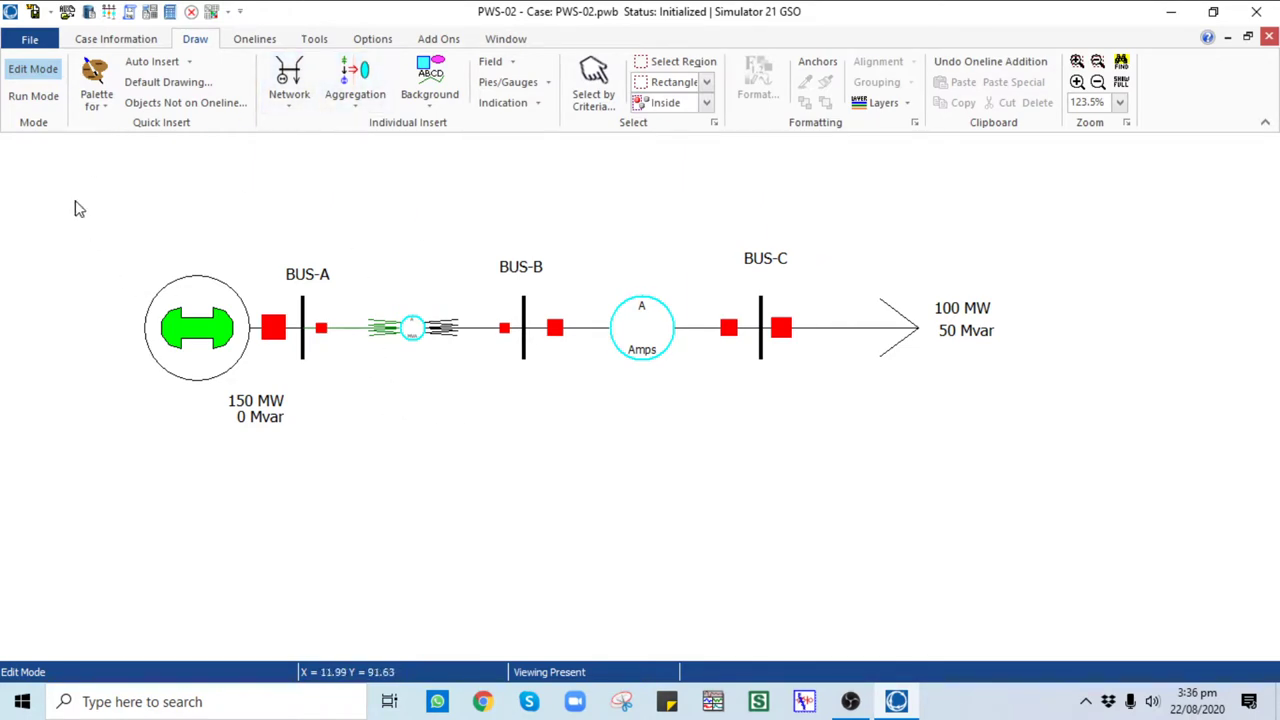
# Step: Switch the case to Run Mode and start the power flow simulation
pyautogui.click(38, 98)
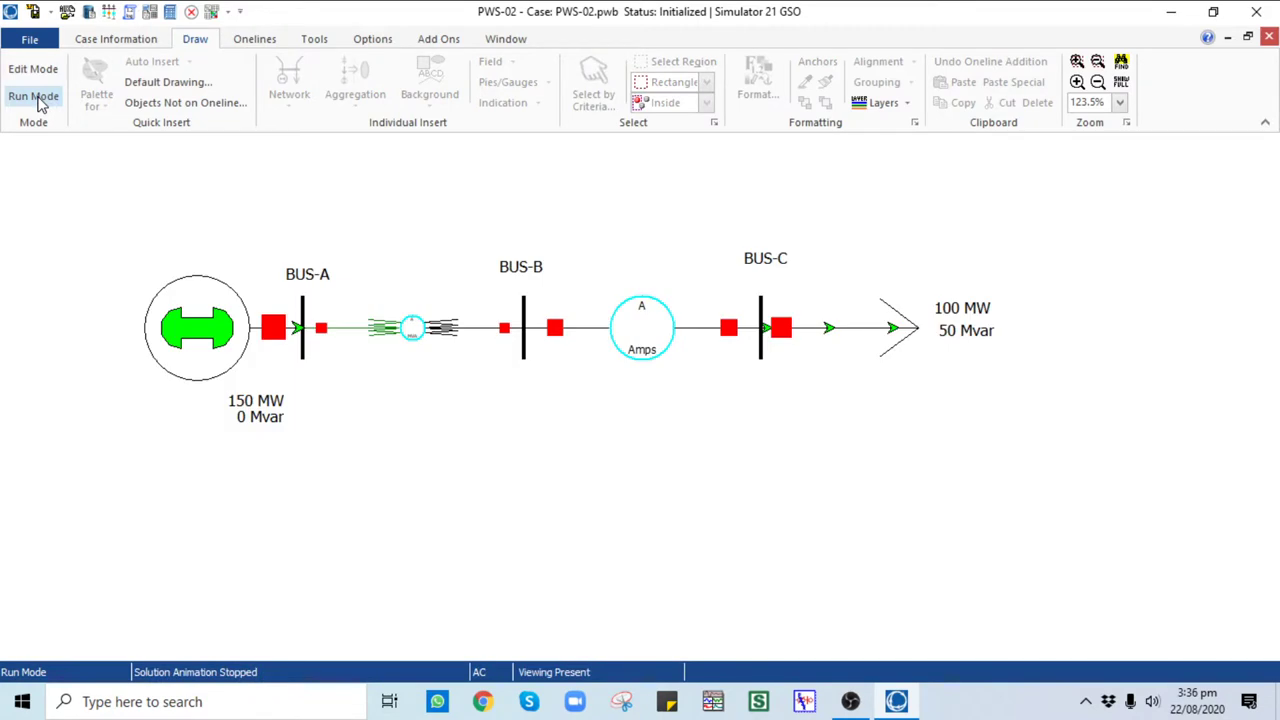
pyautogui.click(314, 40)
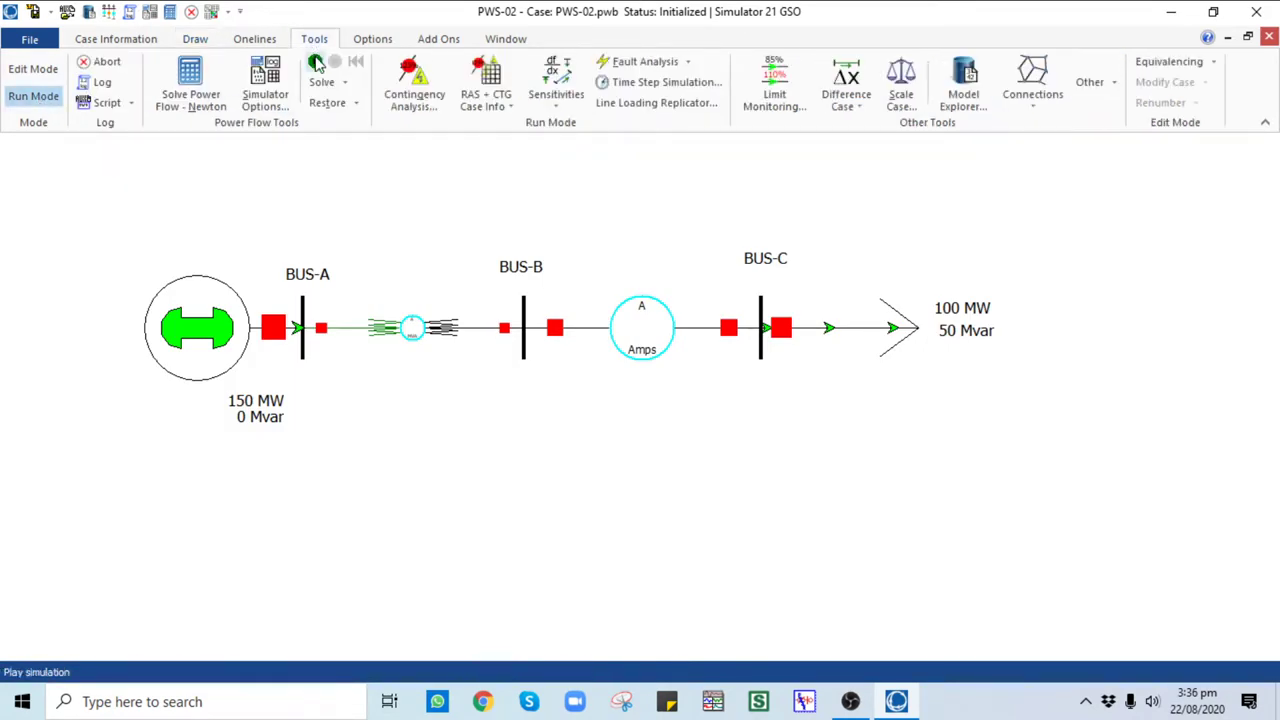
pyautogui.click(316, 64)
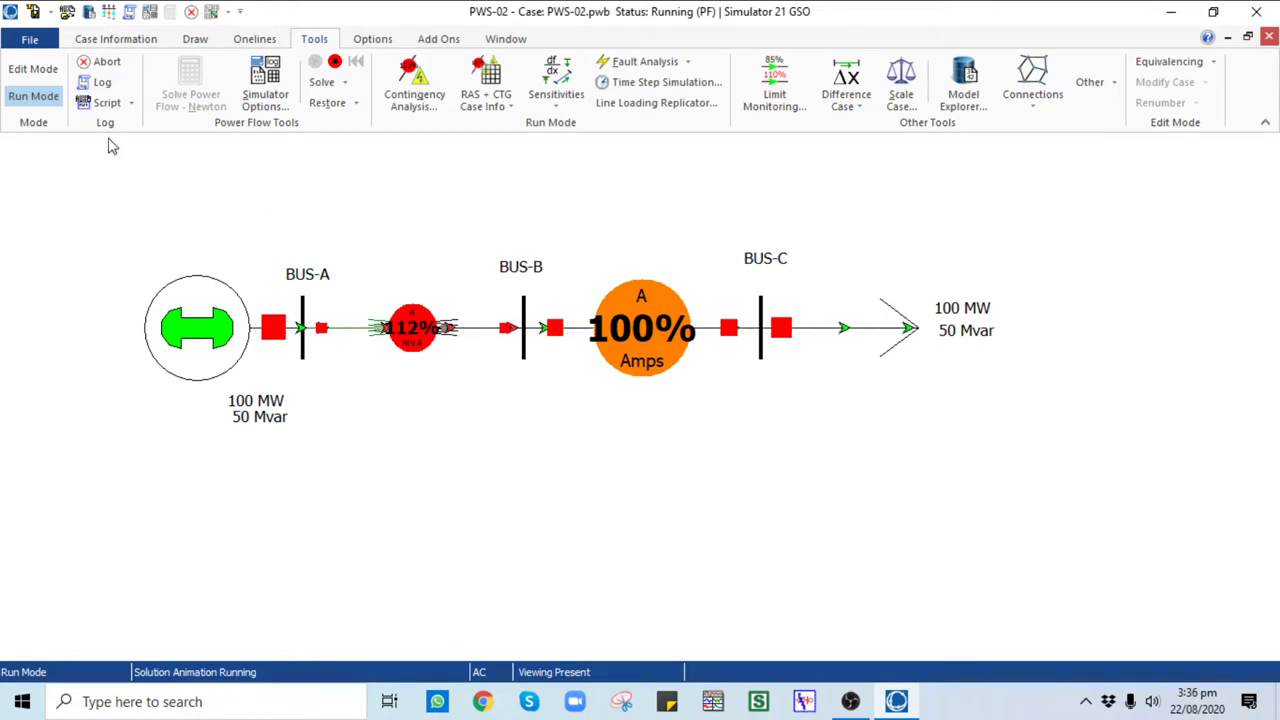
# Step: Examine the Mismatches table under Solution Details and the Buses table in the Model Explorer
pyautogui.click(113, 39)
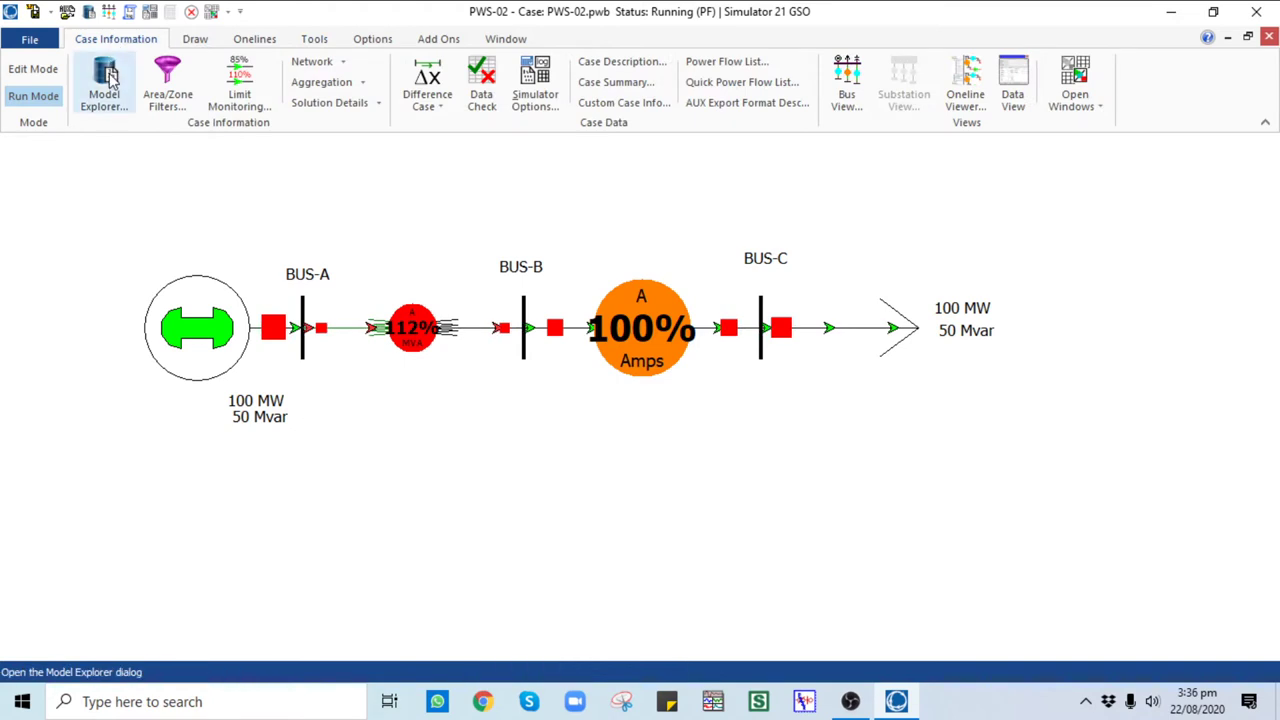
pyautogui.click(108, 88)
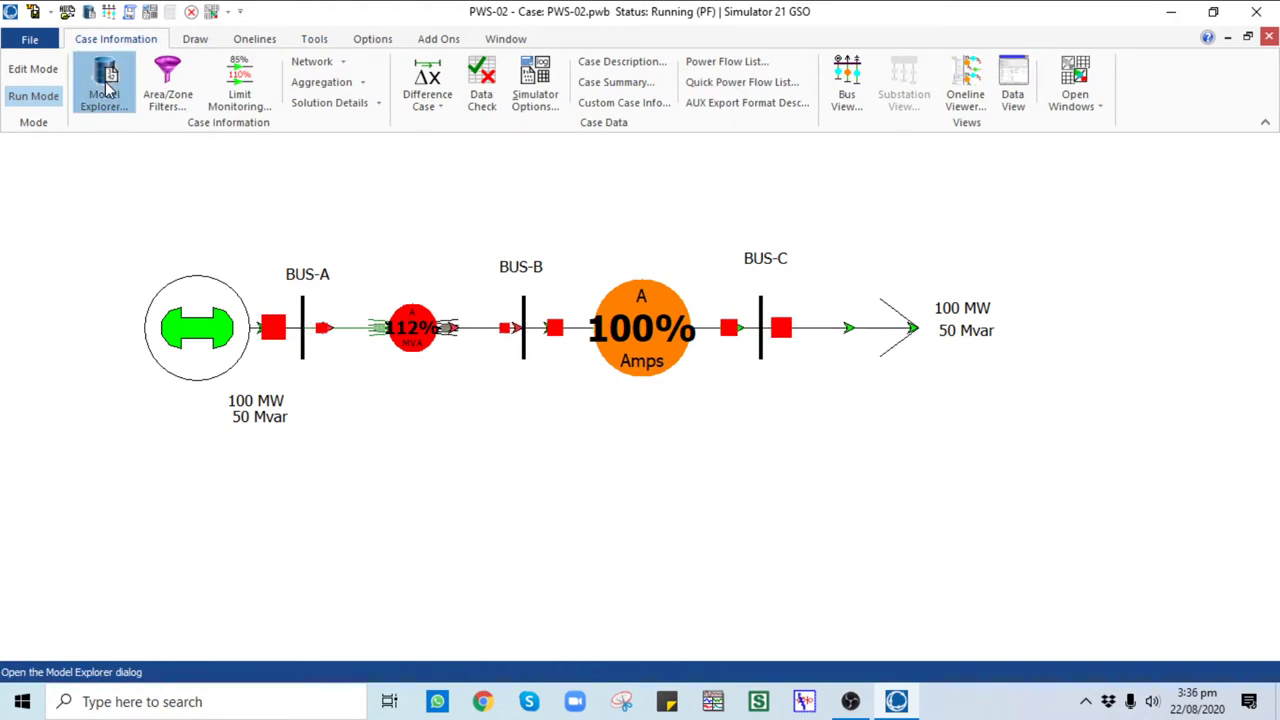
pyautogui.moveTo(214, 420); pyautogui.dragTo(214, 590)
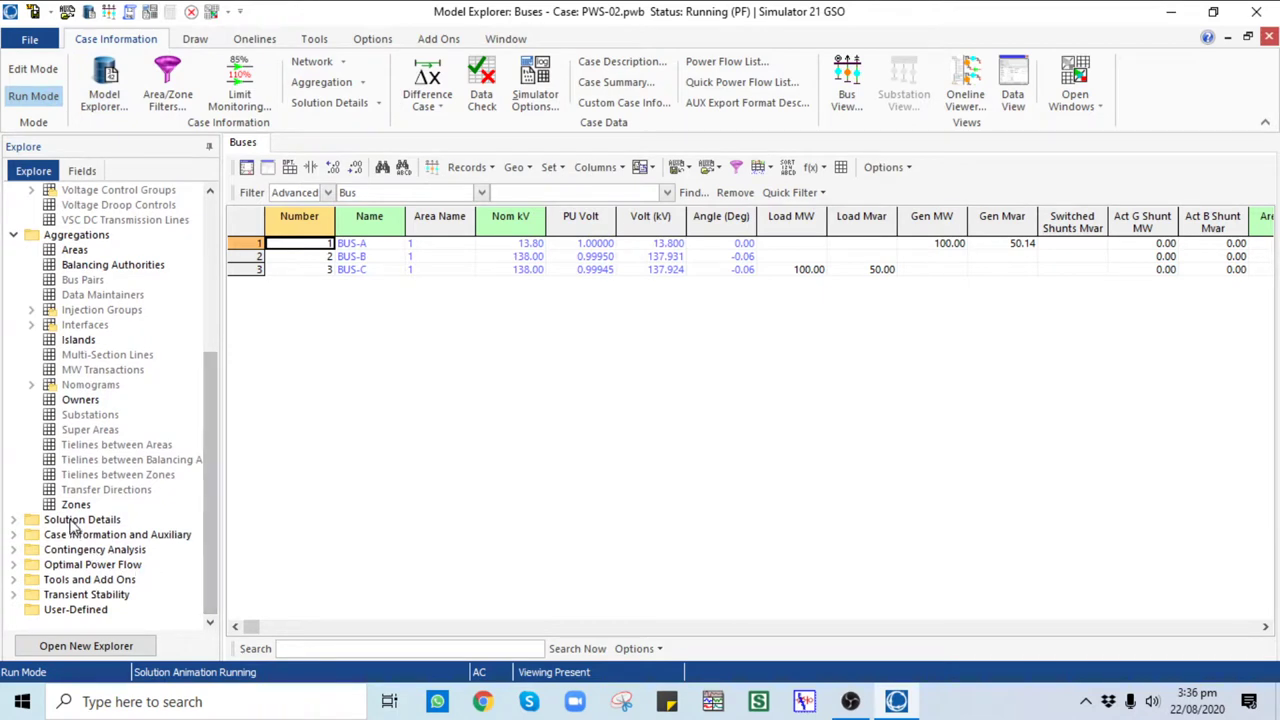
pyautogui.doubleClick(74, 516)
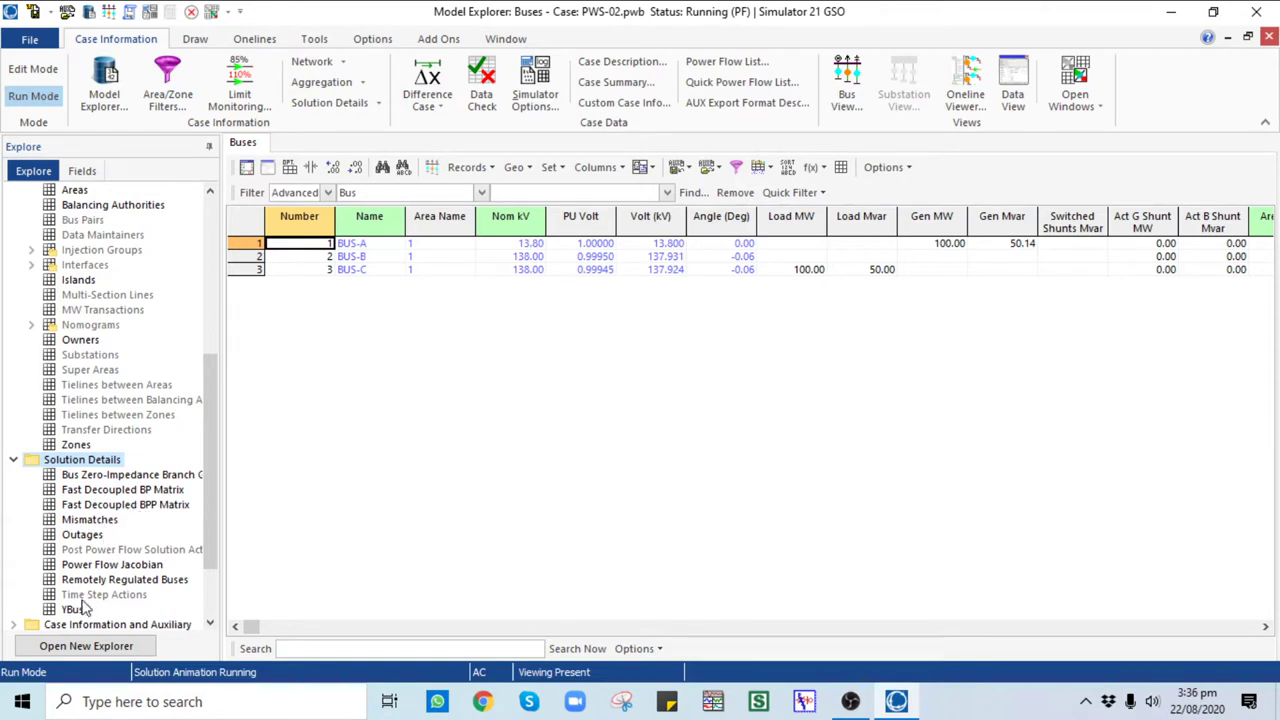
pyautogui.click(90, 521)
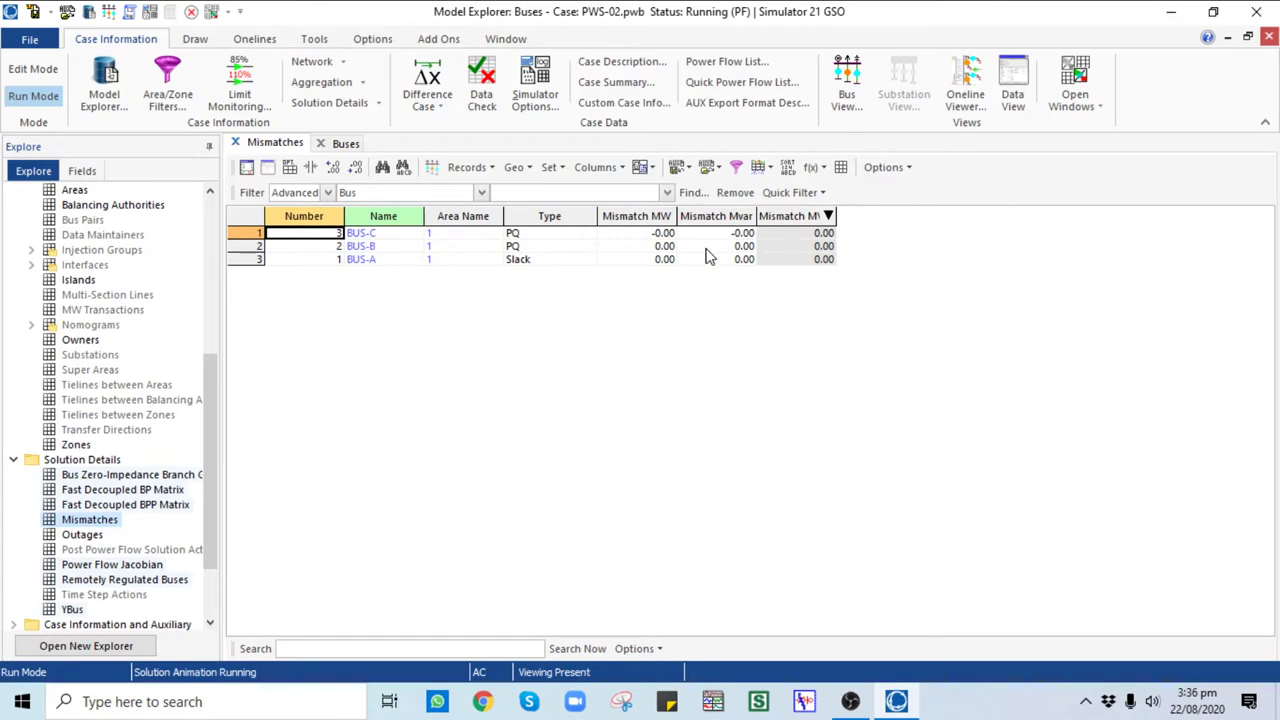
pyautogui.click(314, 39)
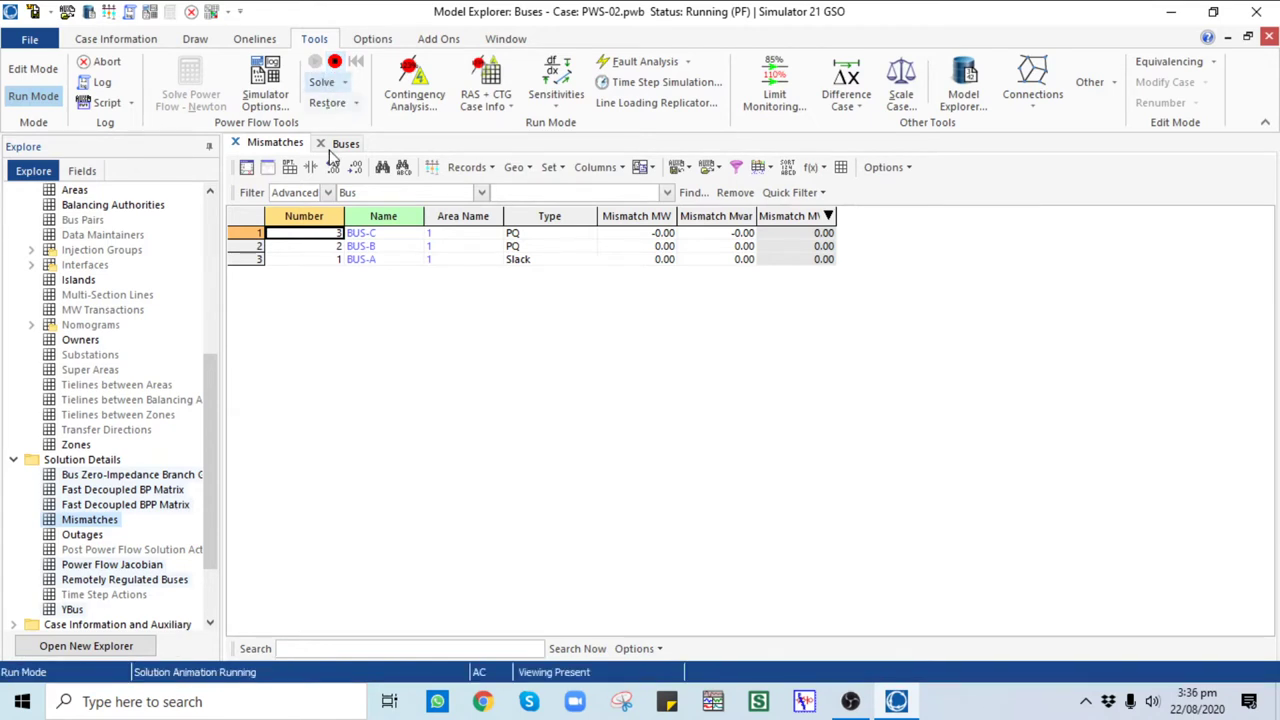
pyautogui.click(344, 143)
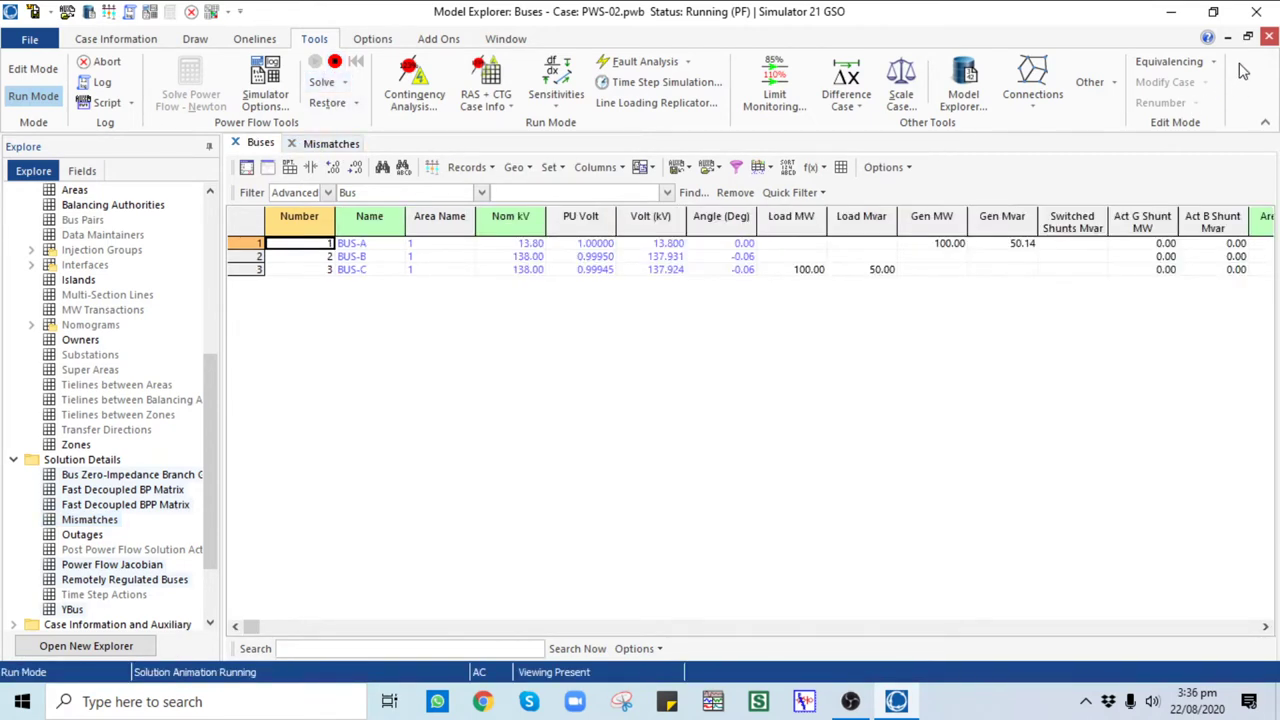
# Step: Close the Model Explorer to return to the oneline and pause the running simulation
pyautogui.click(1269, 37)
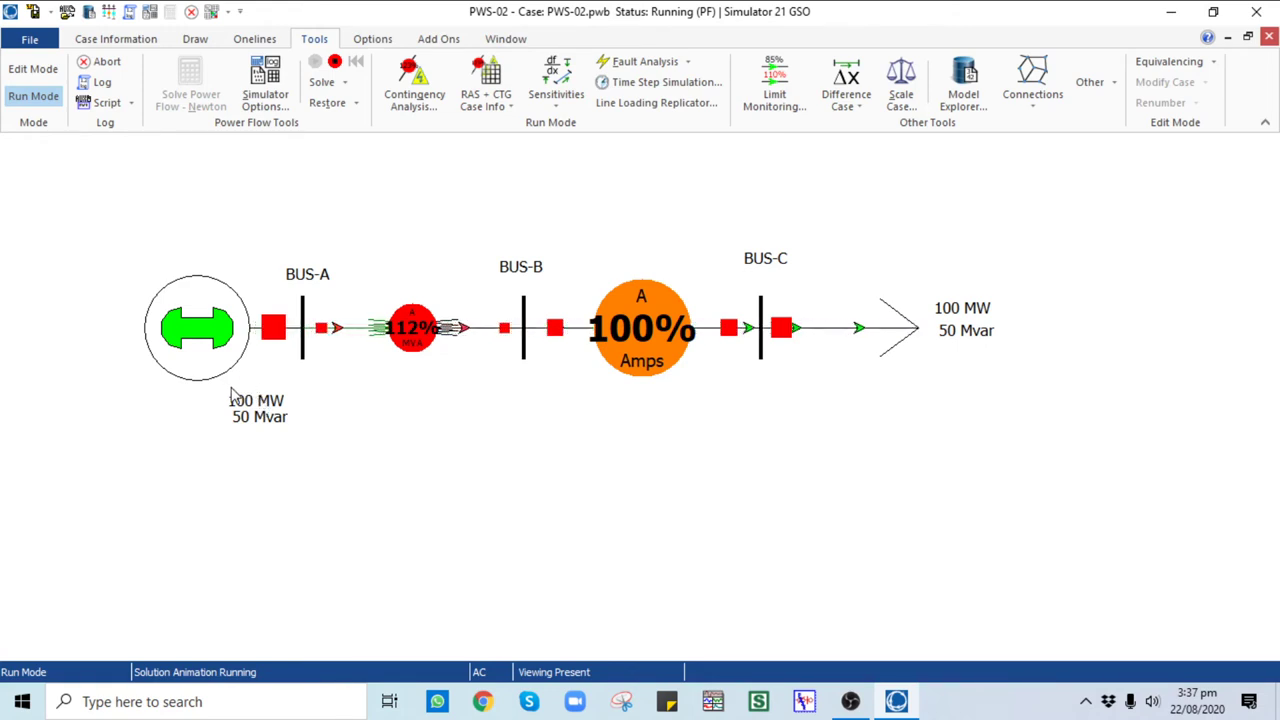
pyautogui.click(335, 63)
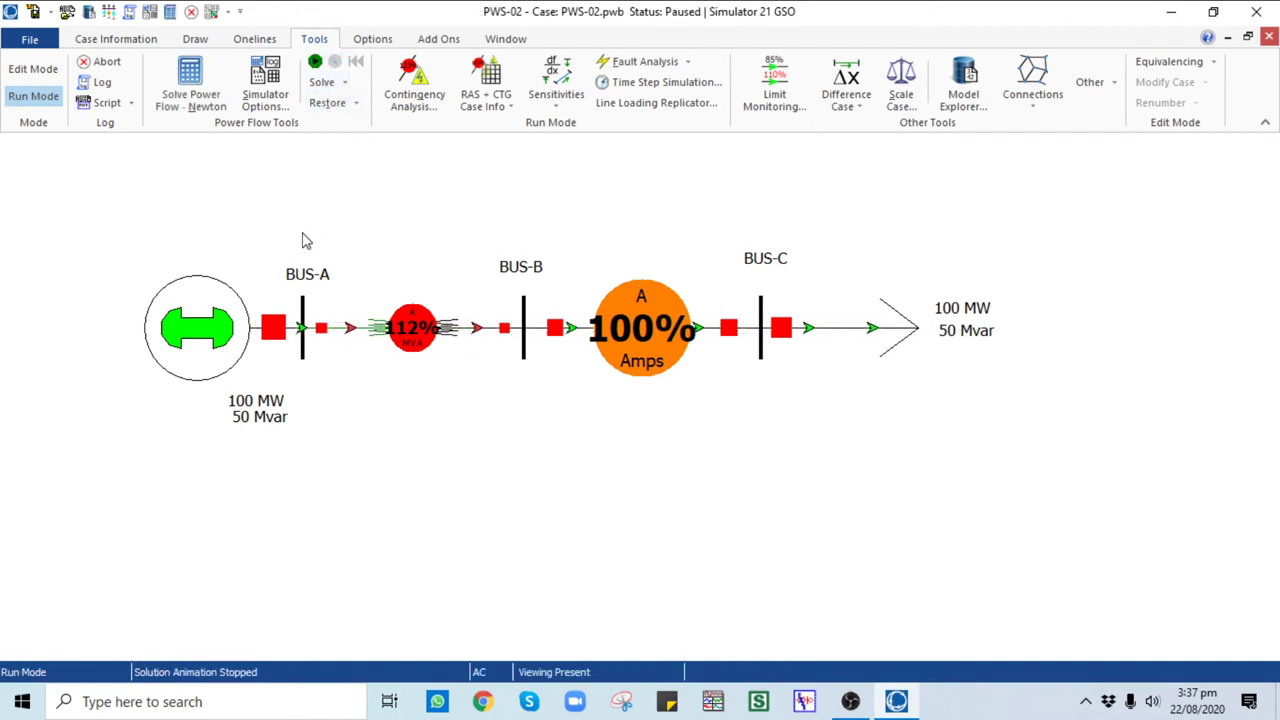